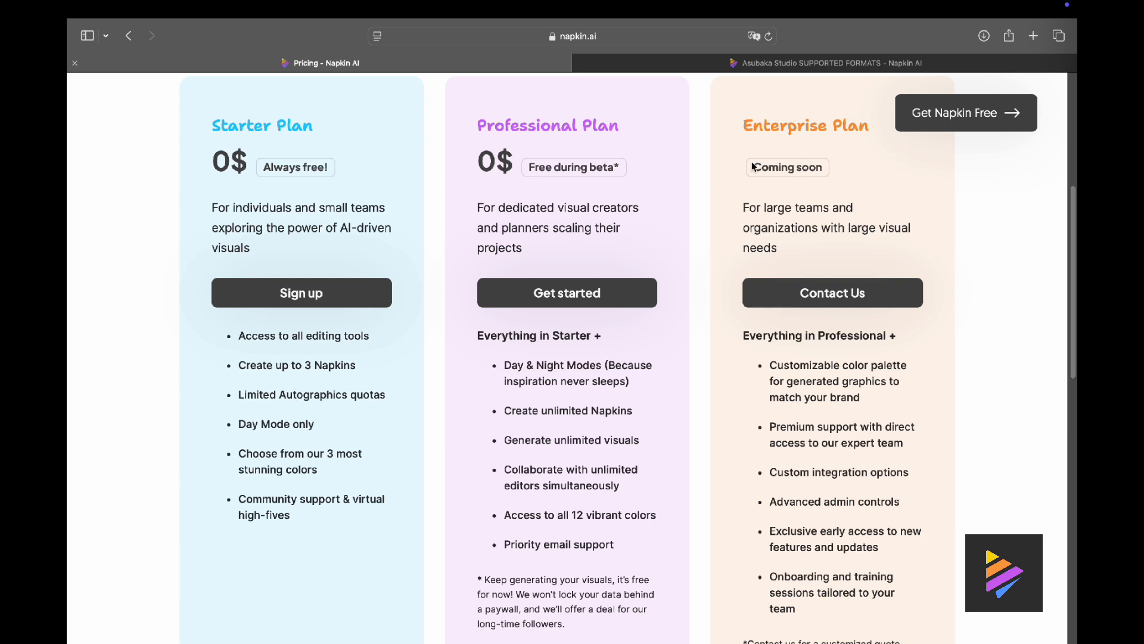
Step: Compare the features of the Starter, Professional and Enterprise plans on the pricing page
{"action": "scroll", "coordinate": [435, 376], "scroll_direction": "down", "scroll_amount": 5}
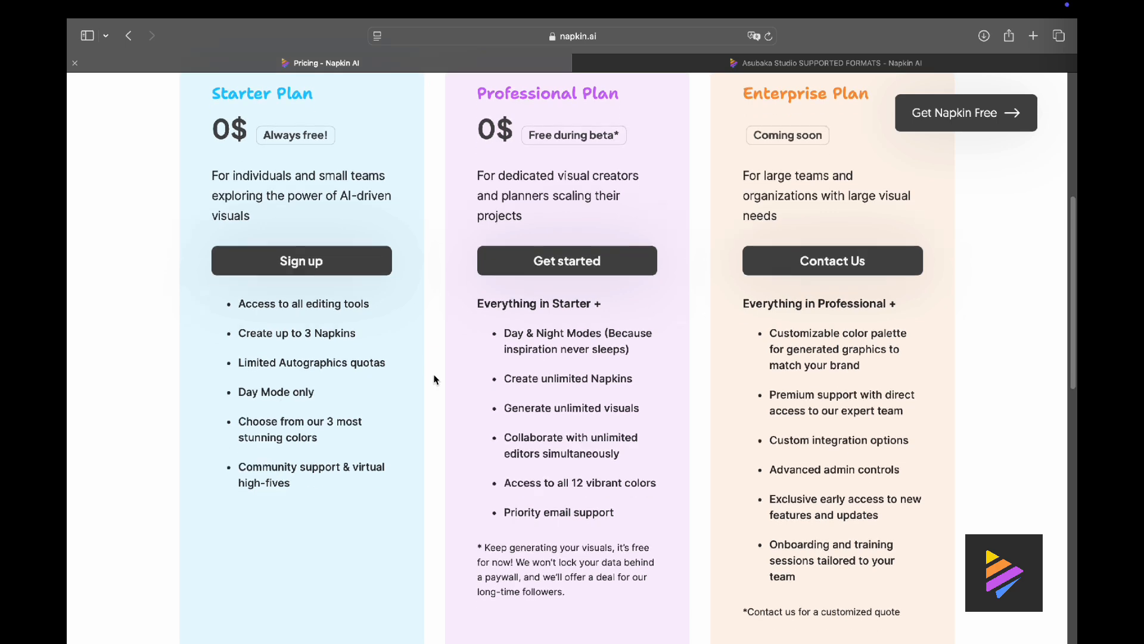
{"action": "scroll", "coordinate": [437, 376], "scroll_direction": "up", "scroll_amount": 3}
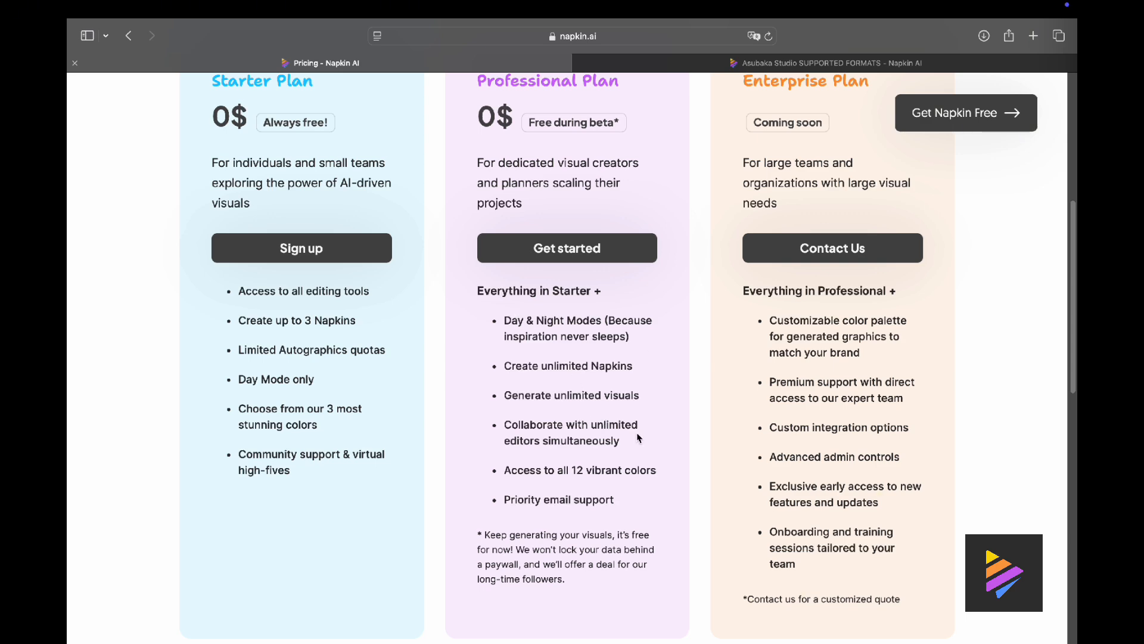
{"action": "scroll", "coordinate": [655, 358], "scroll_direction": "up", "scroll_amount": 6}
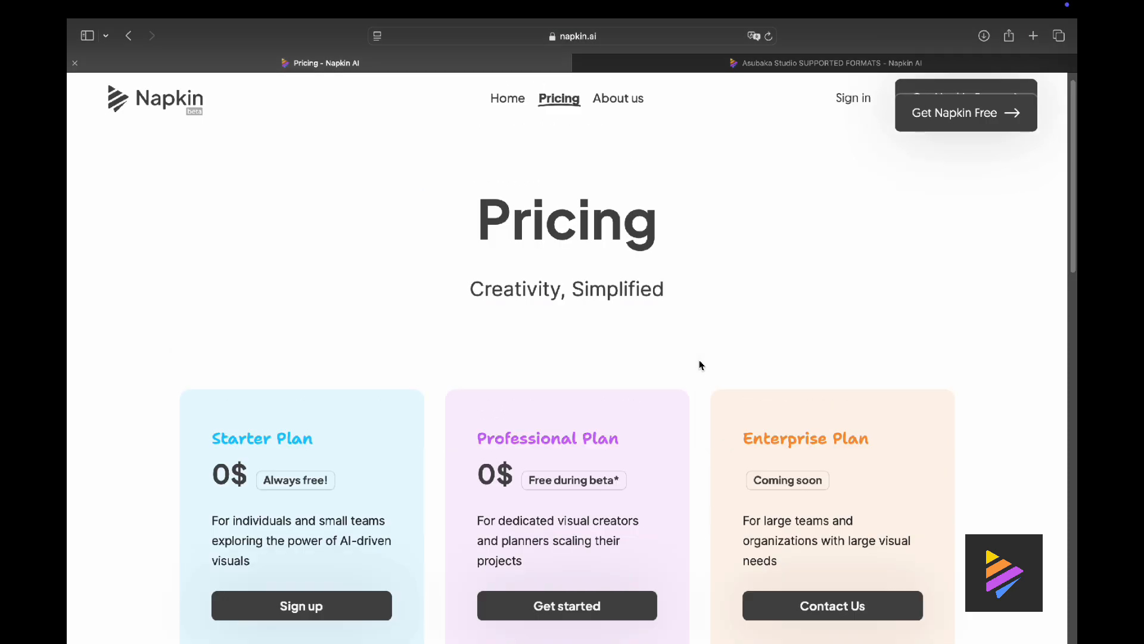
Step: Open the Napkin home page and read the first two How it works stages, on pasting text and generating visuals
{"action": "left_click", "coordinate": [515, 119]}
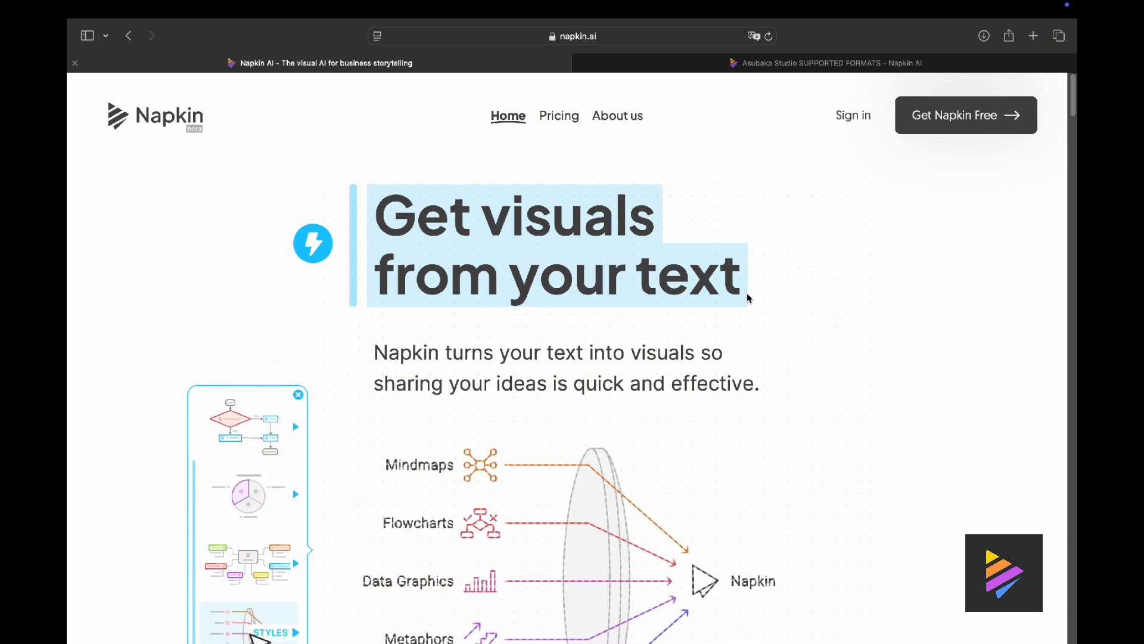
{"action": "scroll", "coordinate": [769, 459], "scroll_direction": "down", "scroll_amount": 5}
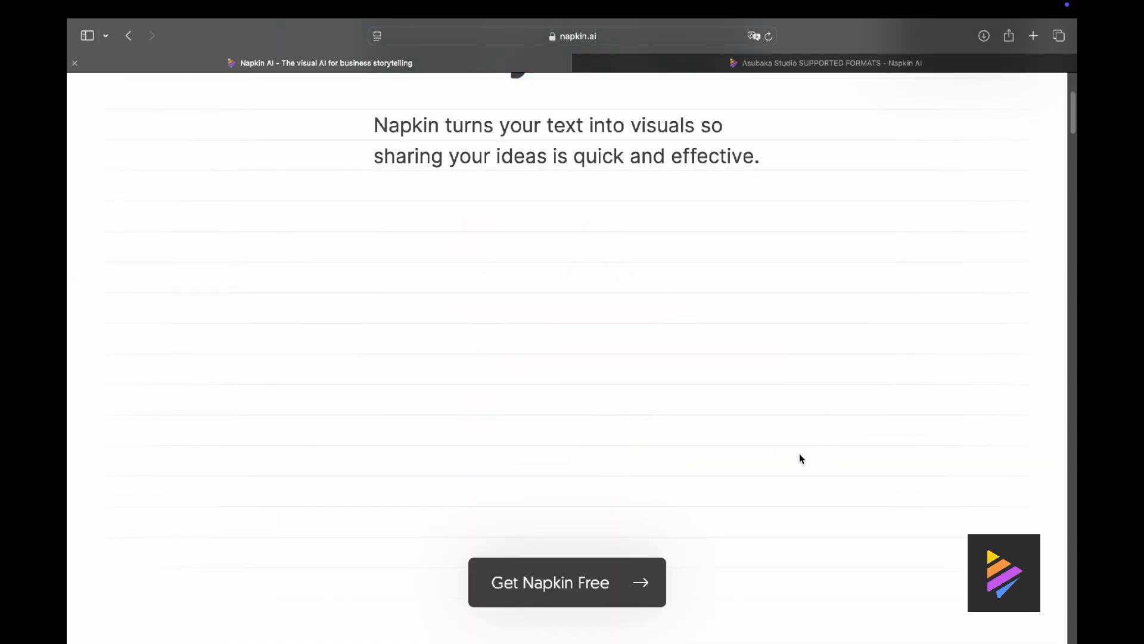
{"action": "scroll", "coordinate": [797, 471], "scroll_direction": "down", "scroll_amount": 4}
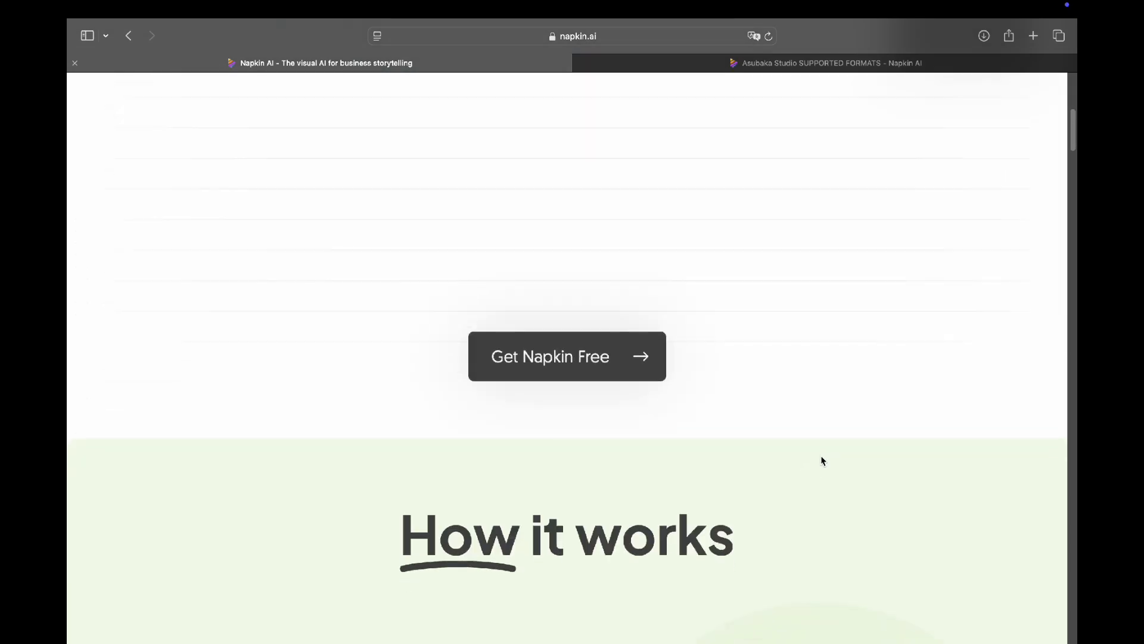
{"action": "scroll", "coordinate": [820, 459], "scroll_direction": "down", "scroll_amount": 7}
{"action": "scroll", "coordinate": [822, 461], "scroll_direction": "down", "scroll_amount": 2}
{"action": "scroll", "coordinate": [823, 467], "scroll_direction": "up", "scroll_amount": 1}
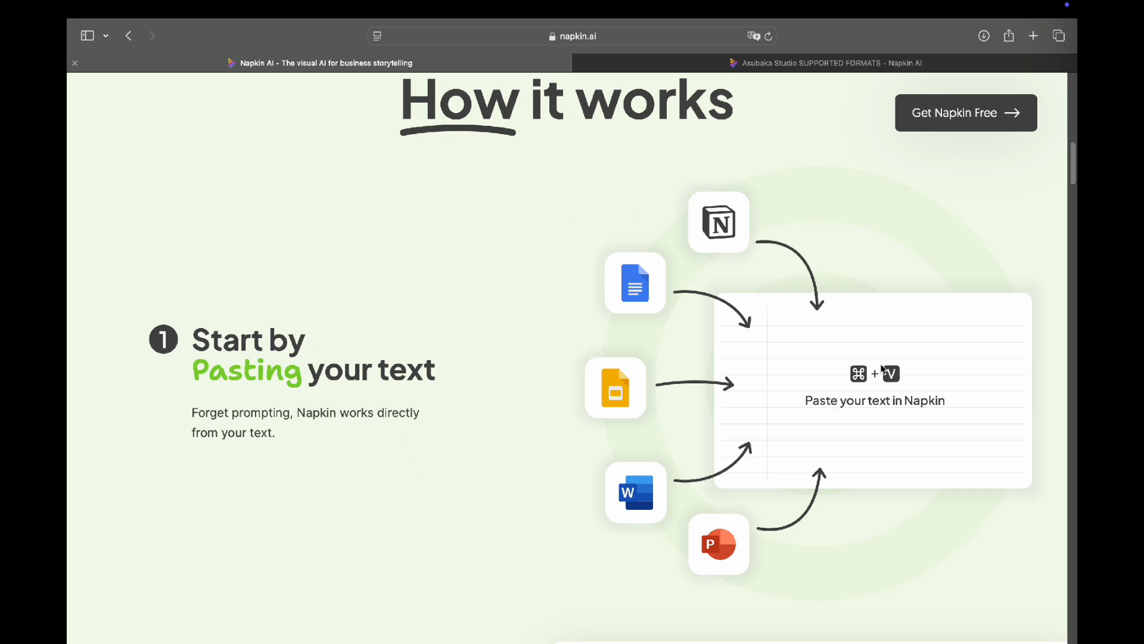
{"action": "scroll", "coordinate": [562, 504], "scroll_direction": "down", "scroll_amount": 8}
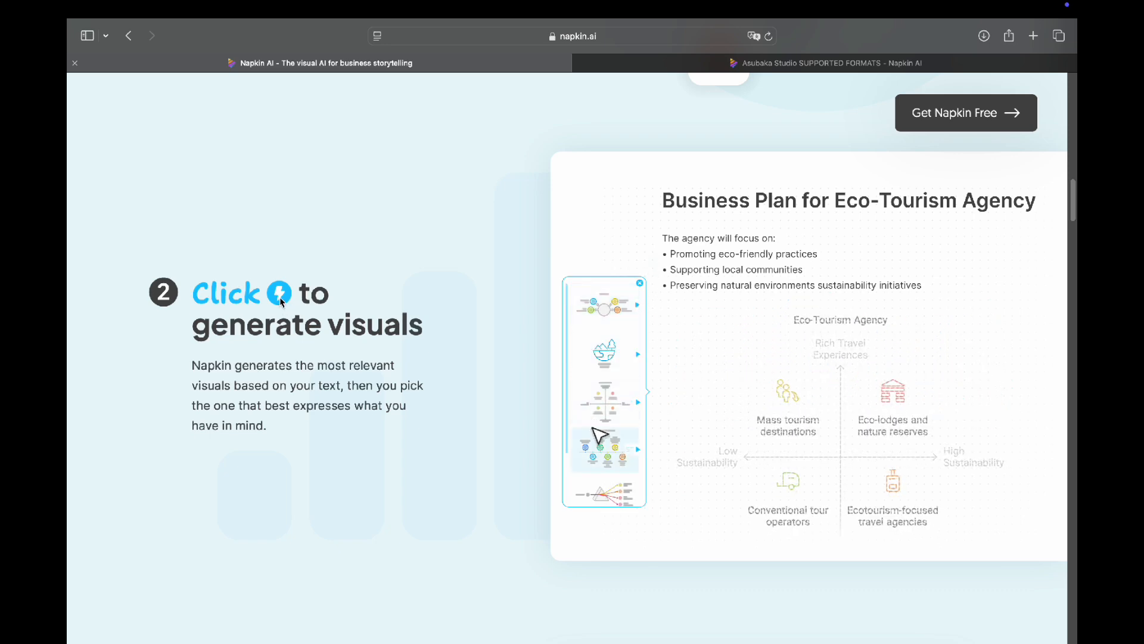
{"action": "scroll", "coordinate": [504, 472], "scroll_direction": "down", "scroll_amount": 2}
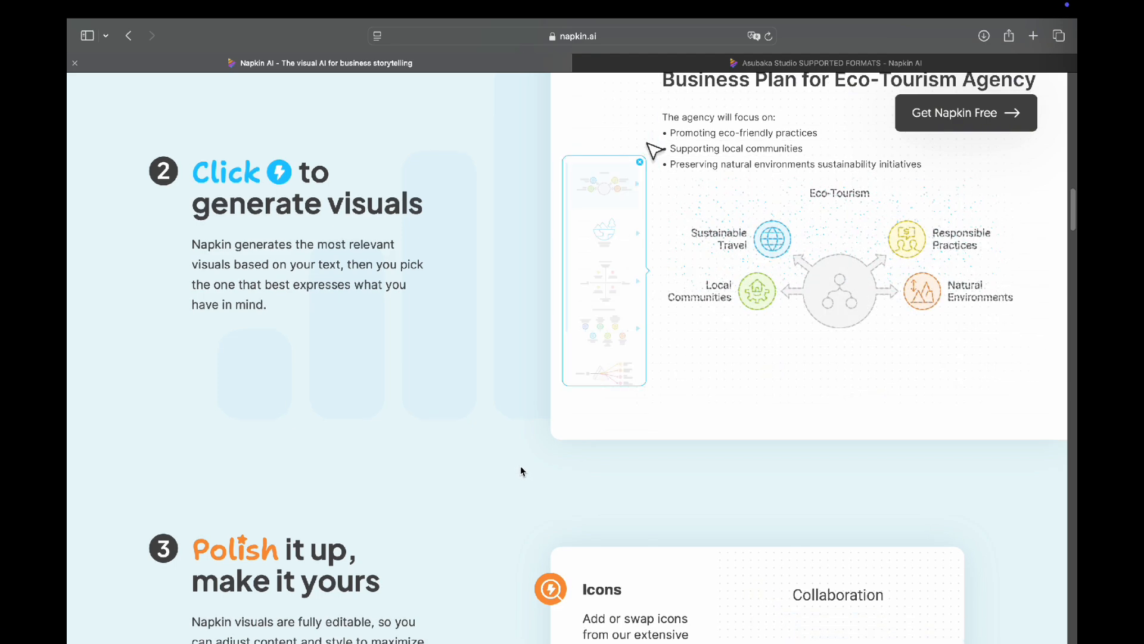
{"action": "scroll", "coordinate": [503, 466], "scroll_direction": "down", "scroll_amount": 1}
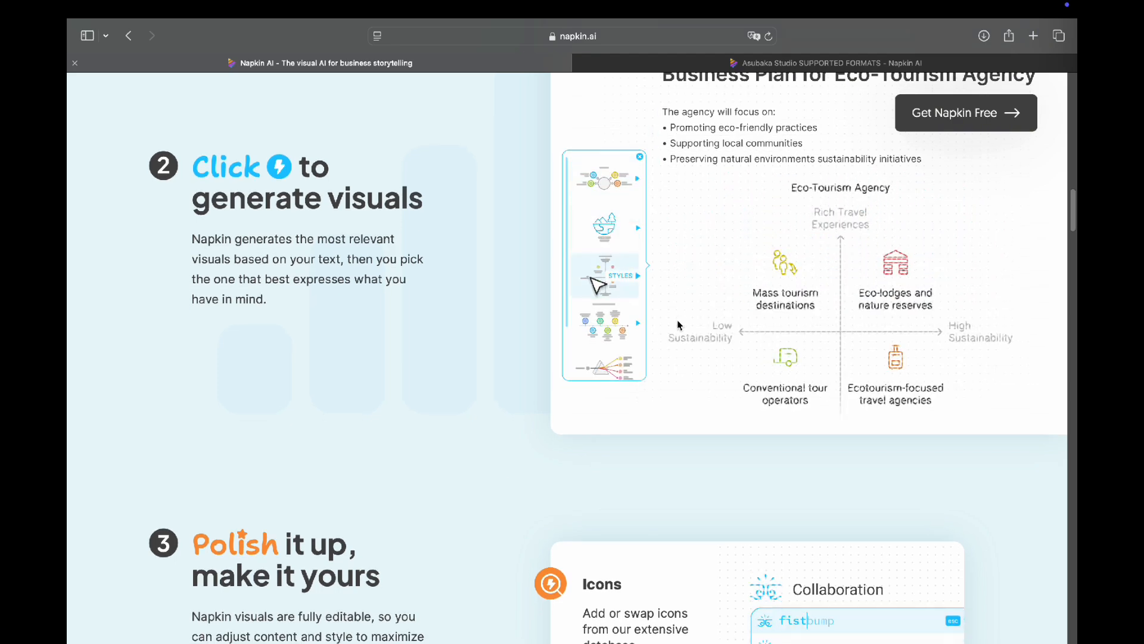
Step: Review the Polish it up section's cards on icons, decorators, connectors, colors and fonts
{"action": "scroll", "coordinate": [431, 475], "scroll_direction": "down", "scroll_amount": 5}
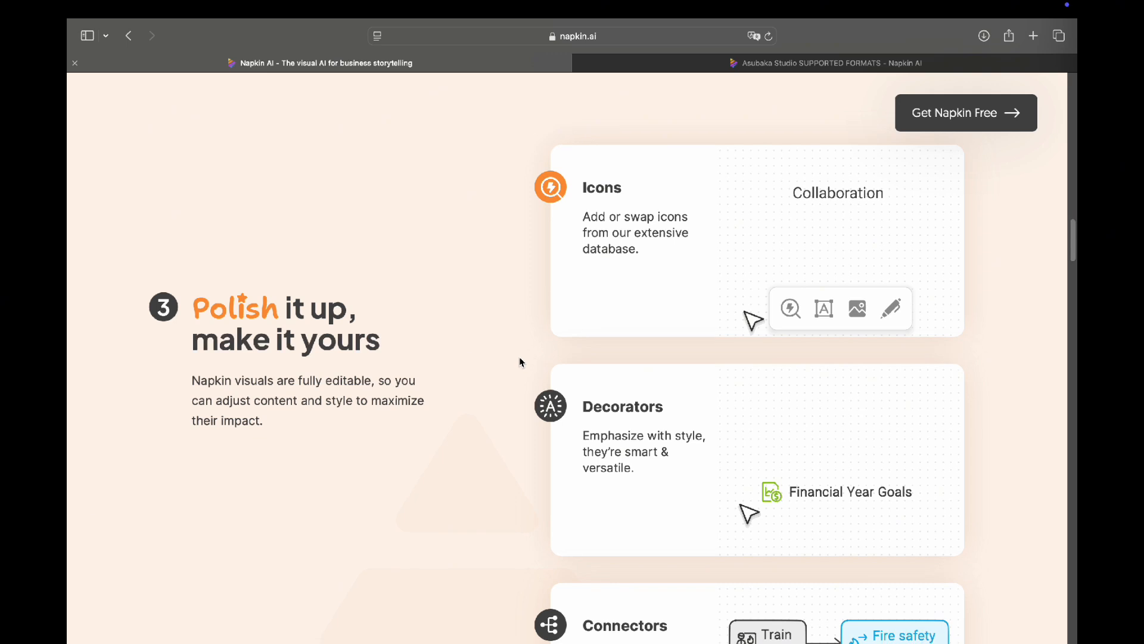
{"action": "scroll", "coordinate": [644, 323], "scroll_direction": "down", "scroll_amount": 3}
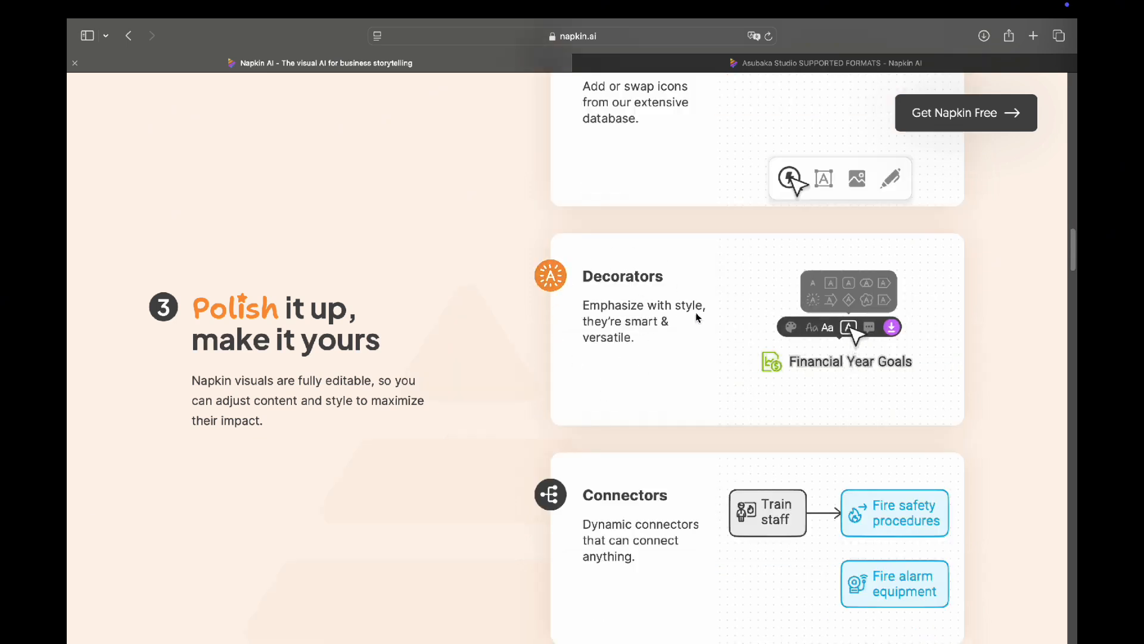
{"action": "scroll", "coordinate": [488, 452], "scroll_direction": "down", "scroll_amount": 3}
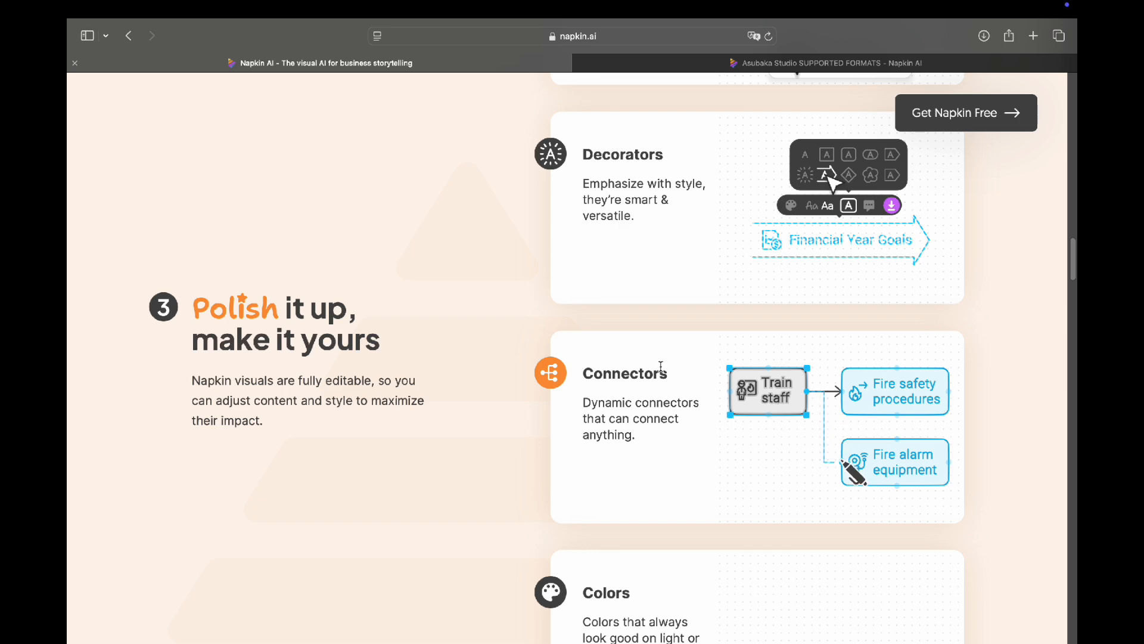
{"action": "scroll", "coordinate": [517, 493], "scroll_direction": "down", "scroll_amount": 5}
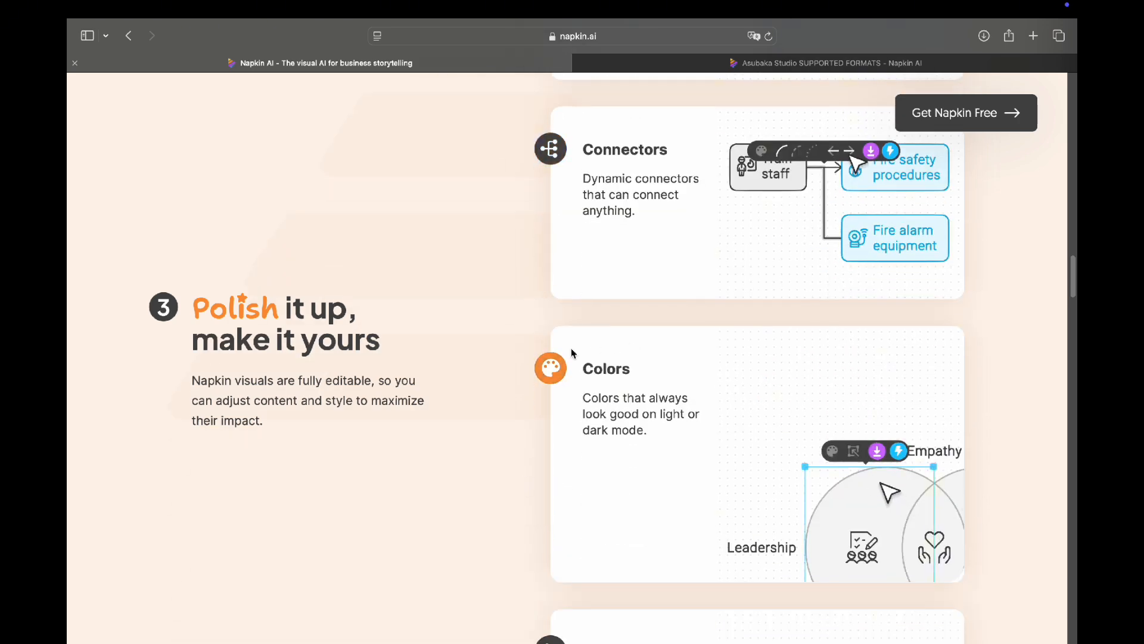
{"action": "scroll", "coordinate": [554, 517], "scroll_direction": "down", "scroll_amount": 6}
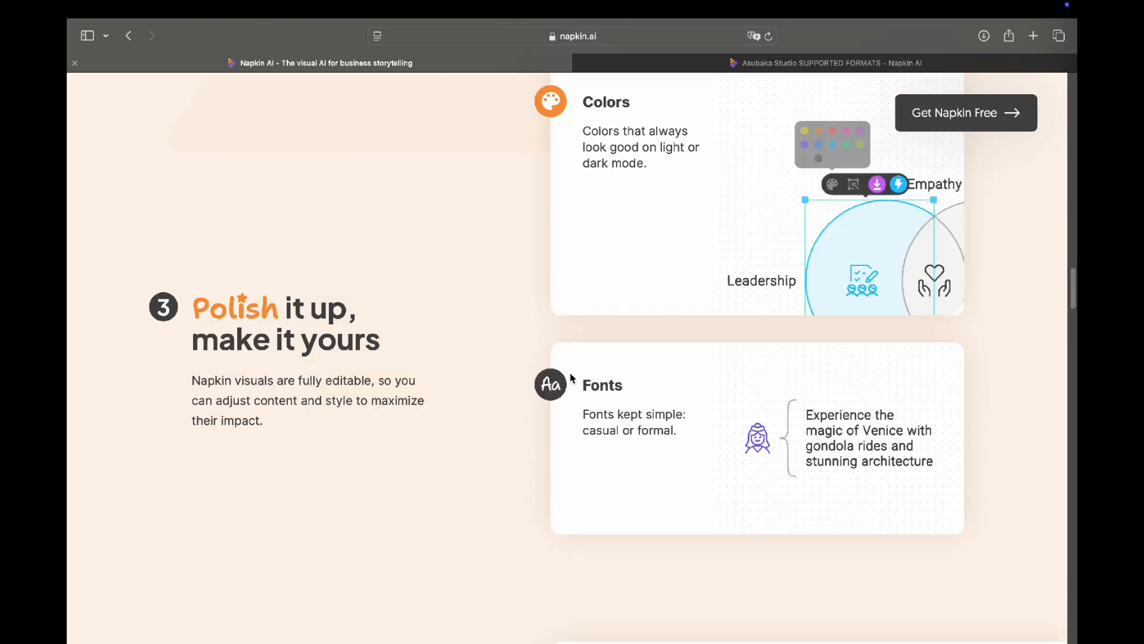
{"action": "scroll", "coordinate": [512, 535], "scroll_direction": "down", "scroll_amount": 1}
Step: Check the export options in the Take it anywhere section
{"action": "scroll", "coordinate": [513, 529], "scroll_direction": "down", "scroll_amount": 8}
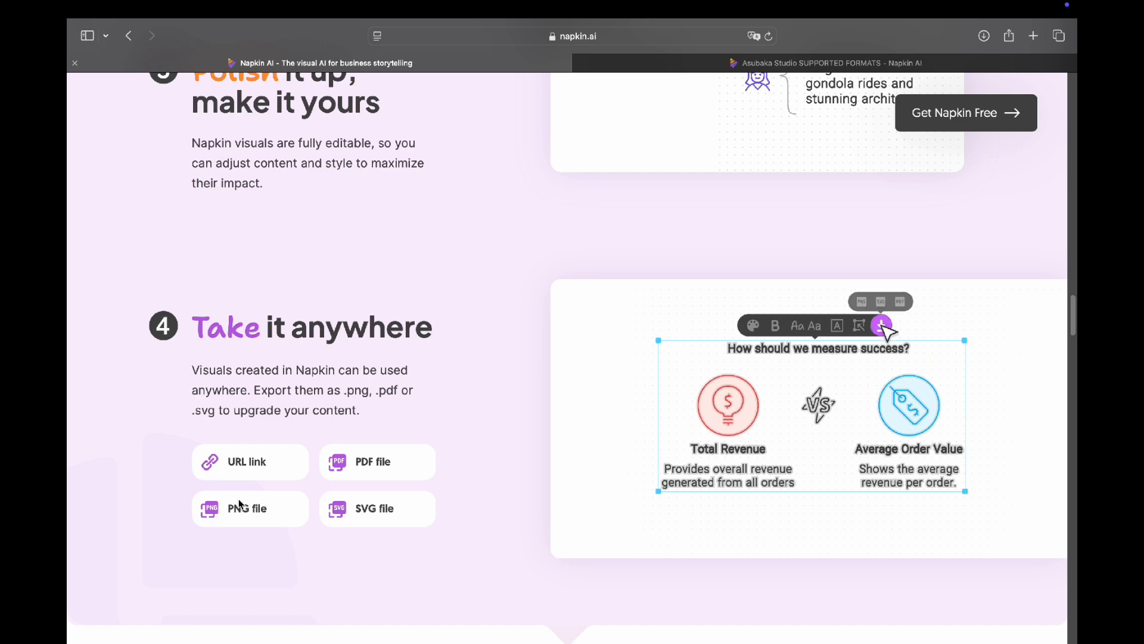
{"action": "scroll", "coordinate": [531, 507], "scroll_direction": "down", "scroll_amount": 2}
{"action": "scroll", "coordinate": [529, 477], "scroll_direction": "up", "scroll_amount": 2}
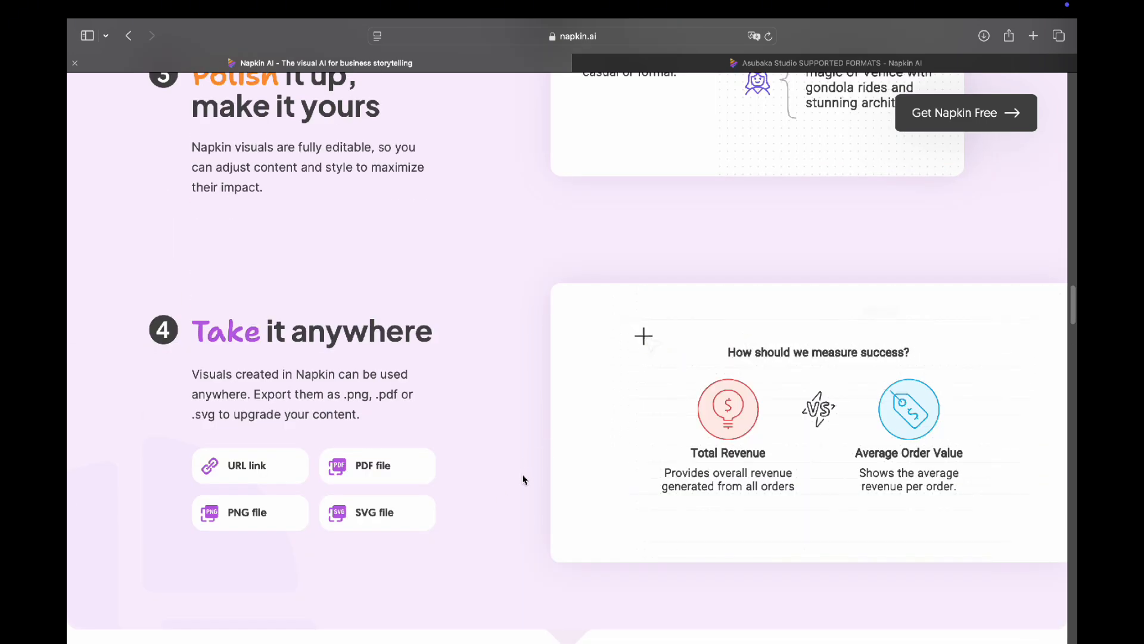
Step: Look through the Use cases examples for presentations, blogs, social media and documents, and continue to the gallery of sample visuals
{"action": "scroll", "coordinate": [523, 479], "scroll_direction": "down", "scroll_amount": 10}
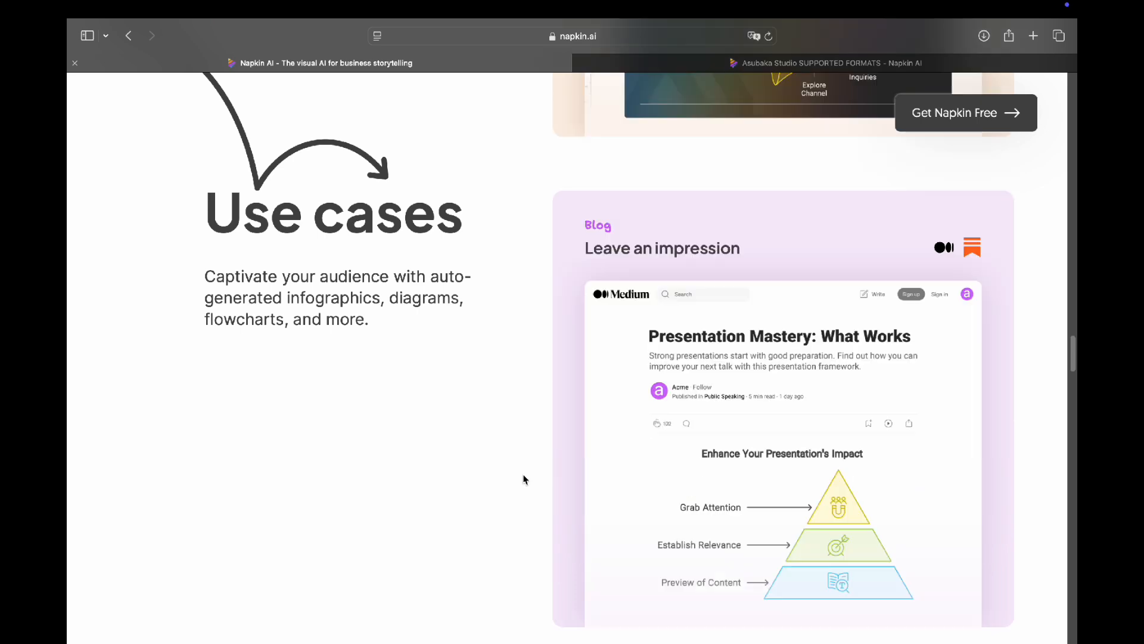
{"action": "scroll", "coordinate": [524, 479], "scroll_direction": "down", "scroll_amount": 8}
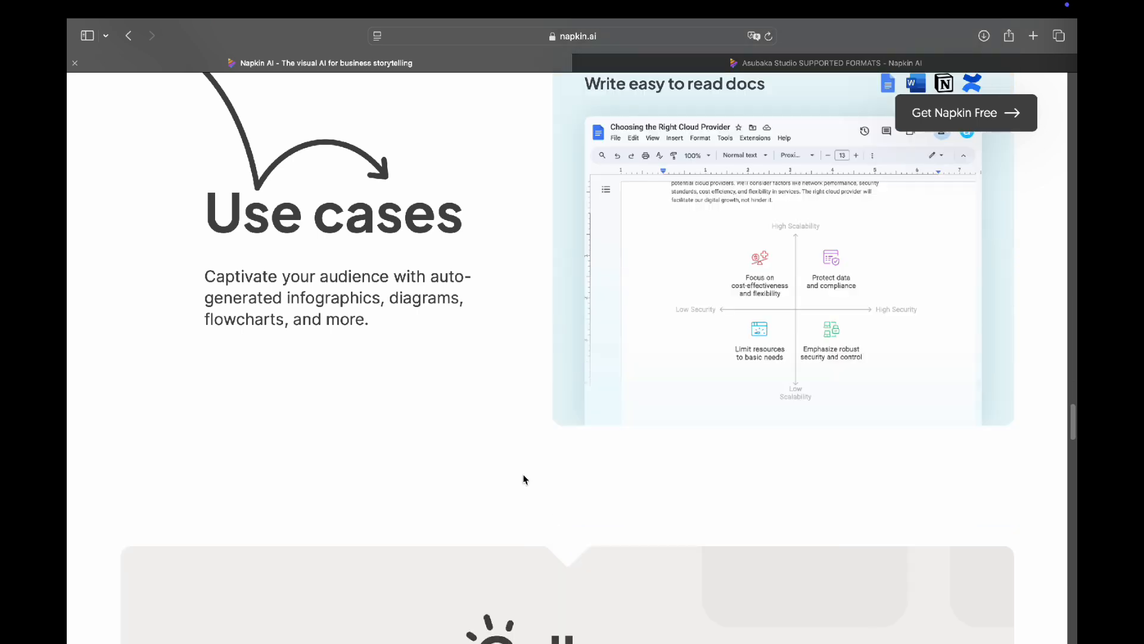
{"action": "scroll", "coordinate": [523, 479], "scroll_direction": "up", "scroll_amount": 8}
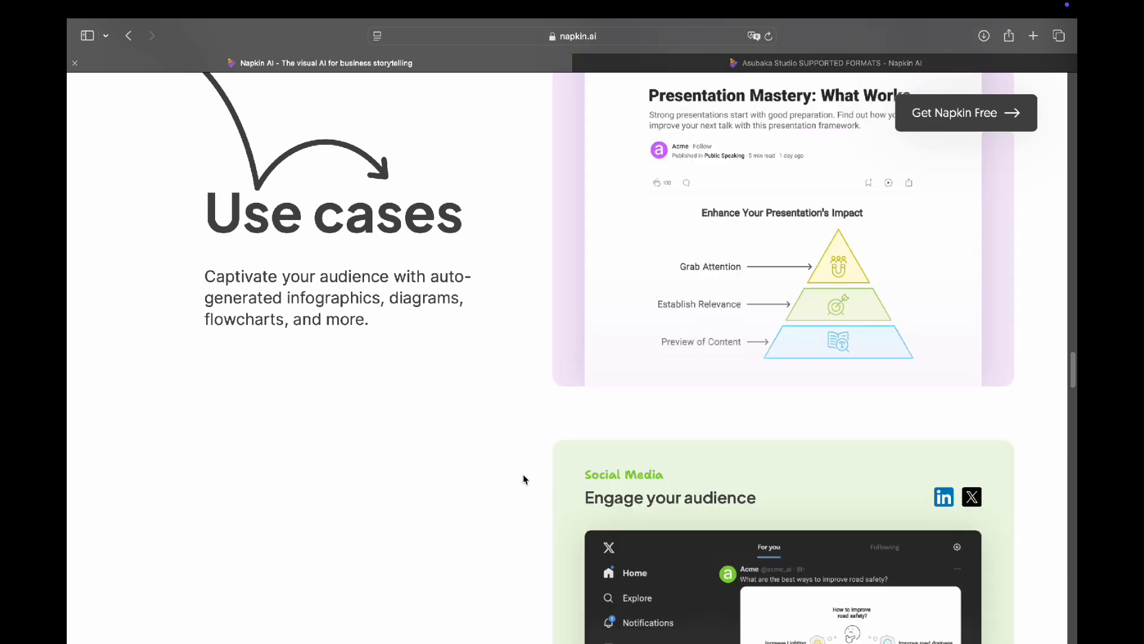
{"action": "scroll", "coordinate": [523, 479], "scroll_direction": "up", "scroll_amount": 2}
{"action": "scroll", "coordinate": [524, 479], "scroll_direction": "down", "scroll_amount": 8}
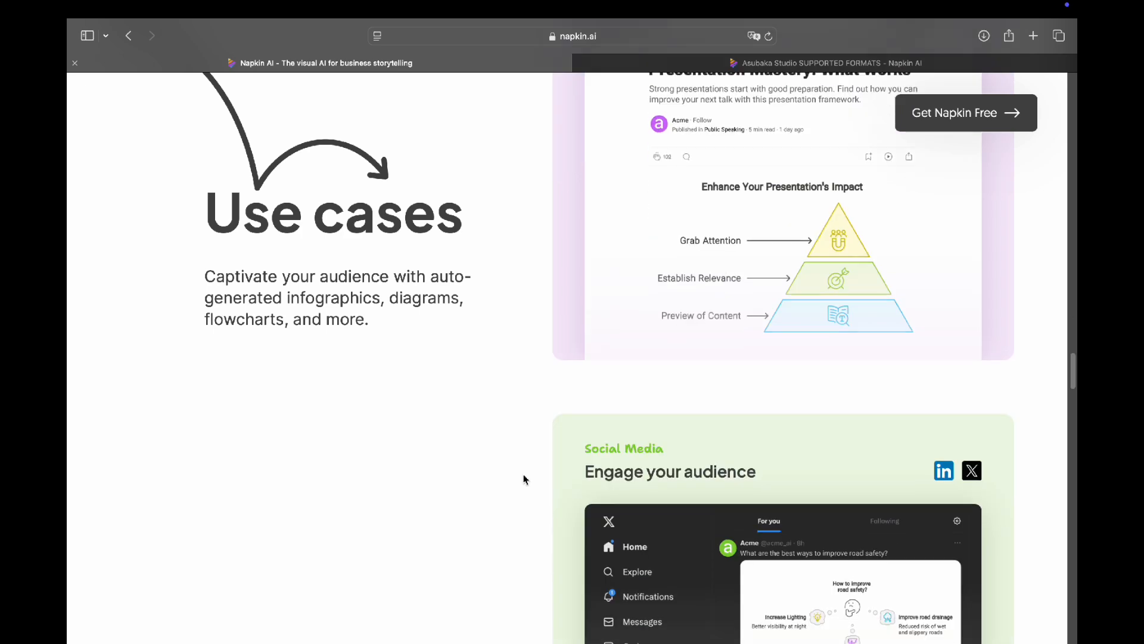
{"action": "scroll", "coordinate": [524, 479], "scroll_direction": "up", "scroll_amount": 8}
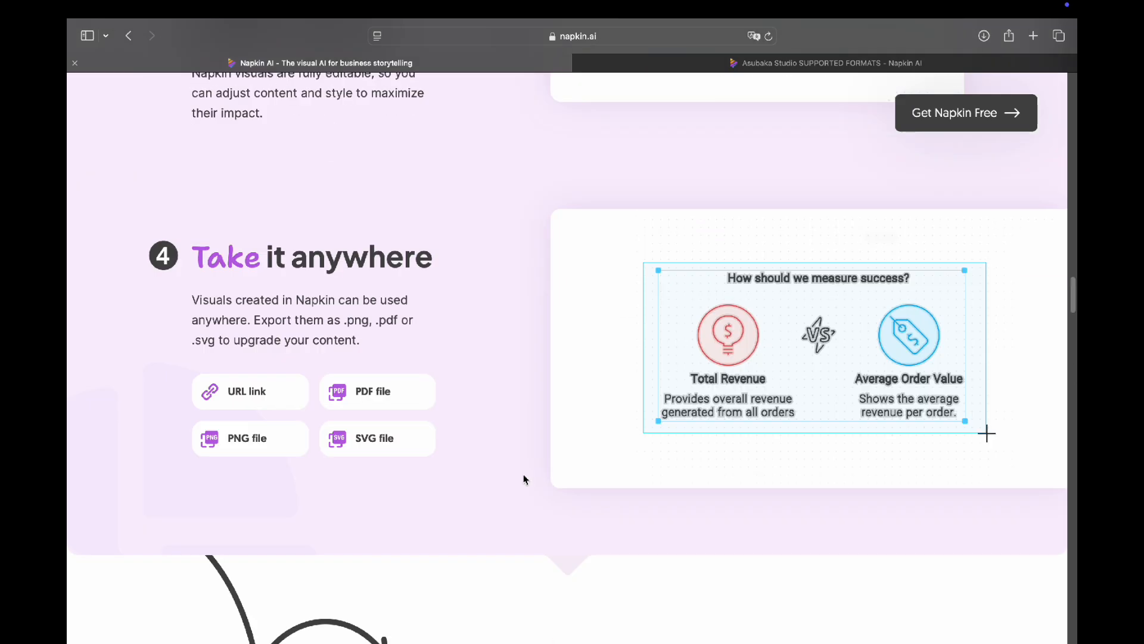
{"action": "scroll", "coordinate": [523, 480], "scroll_direction": "down", "scroll_amount": 4}
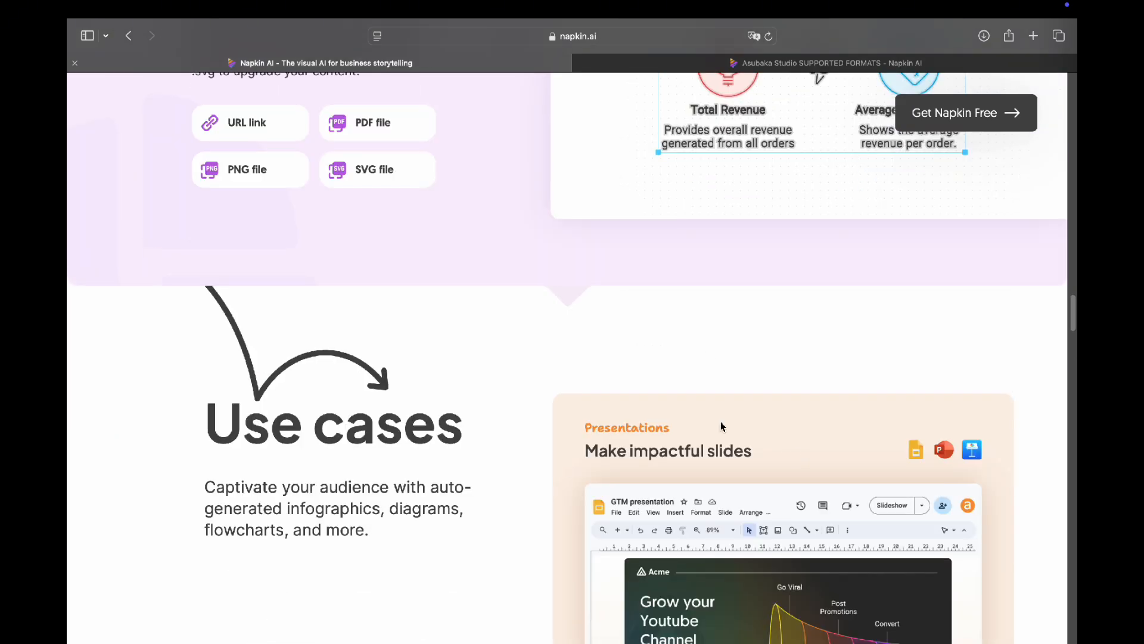
{"action": "scroll", "coordinate": [721, 320], "scroll_direction": "down", "scroll_amount": 11}
{"action": "scroll", "coordinate": [651, 243], "scroll_direction": "up", "scroll_amount": 4}
{"action": "scroll", "coordinate": [748, 334], "scroll_direction": "down", "scroll_amount": 5}
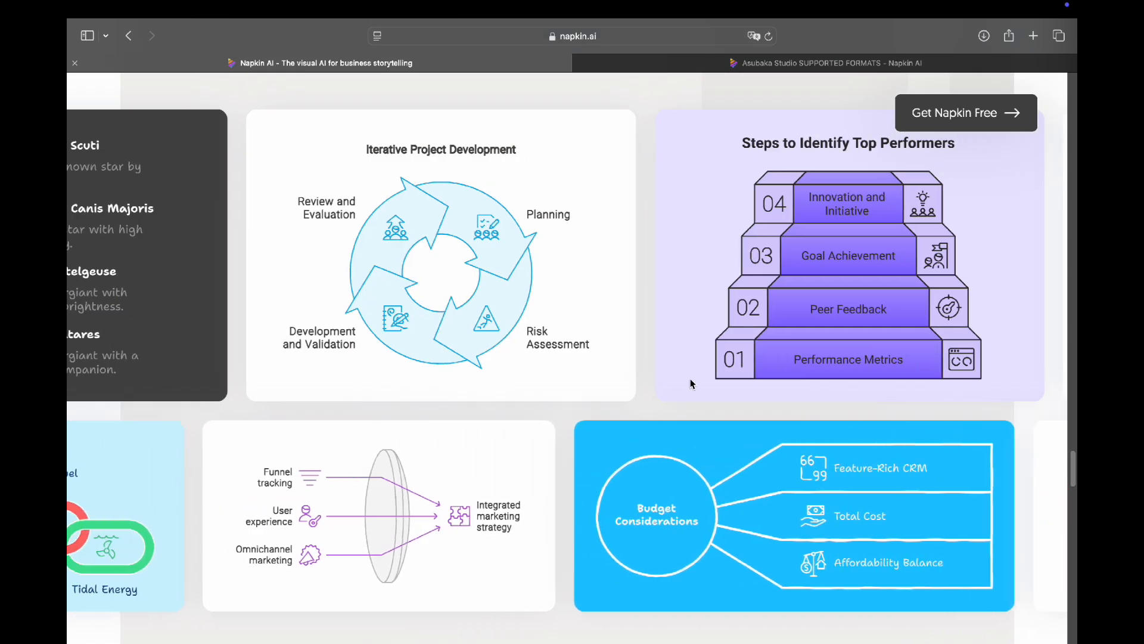
Step: Skim the testimonials and the frequently asked questions down to the Try Napkin section
{"action": "scroll", "coordinate": [691, 384], "scroll_direction": "down", "scroll_amount": 12}
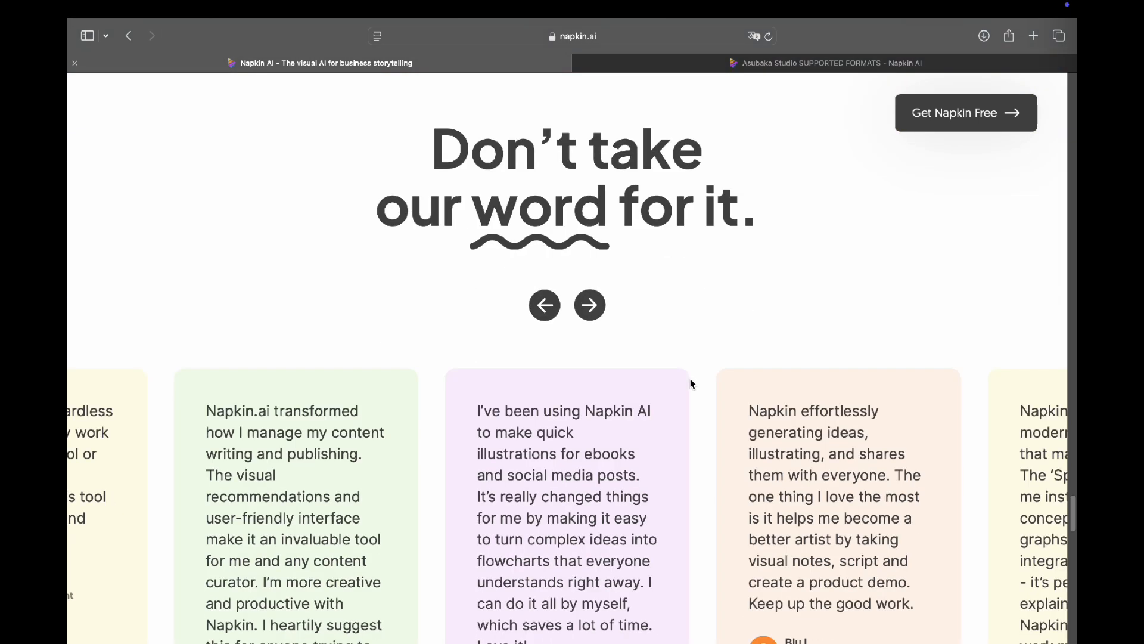
{"action": "scroll", "coordinate": [692, 383], "scroll_direction": "down", "scroll_amount": 10}
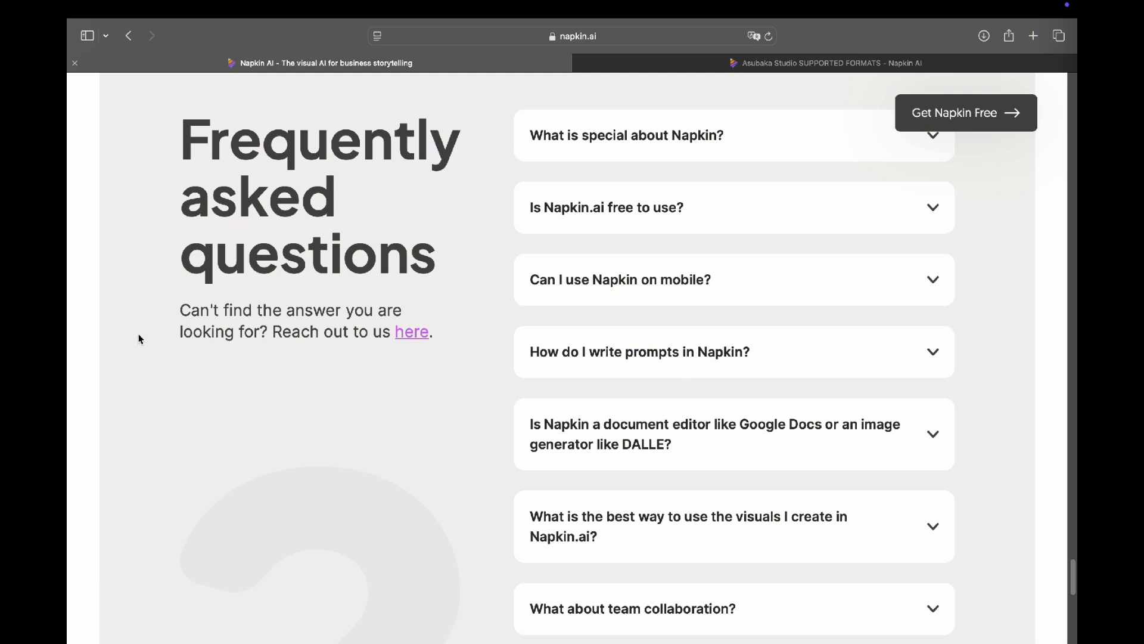
{"action": "scroll", "coordinate": [484, 415], "scroll_direction": "down", "scroll_amount": 10}
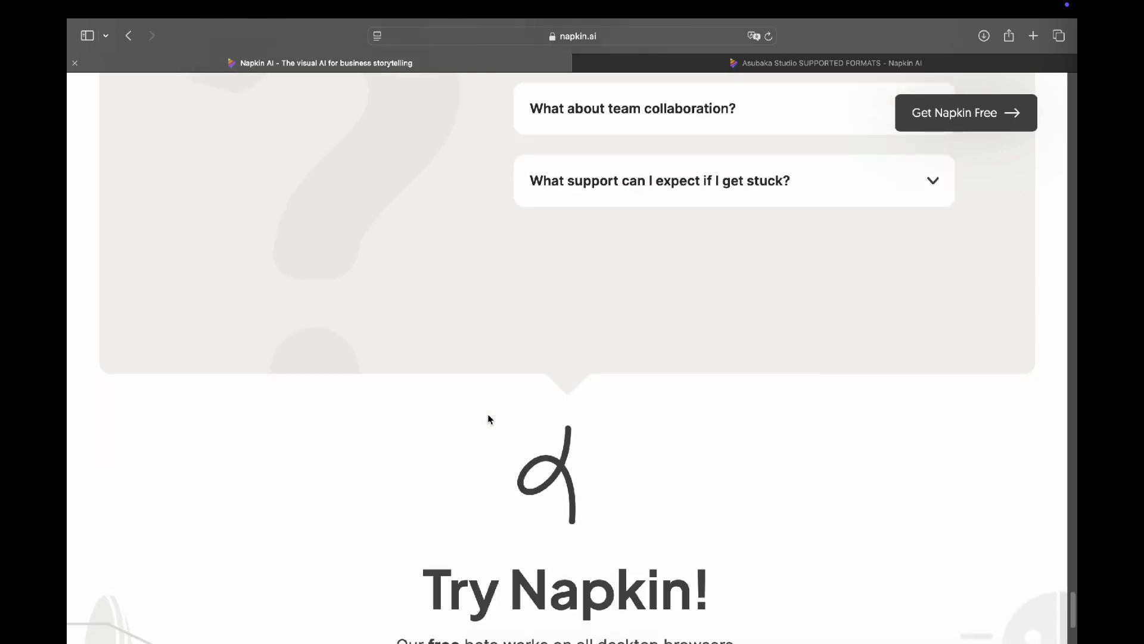
{"action": "scroll", "coordinate": [390, 429], "scroll_direction": "down", "scroll_amount": 1}
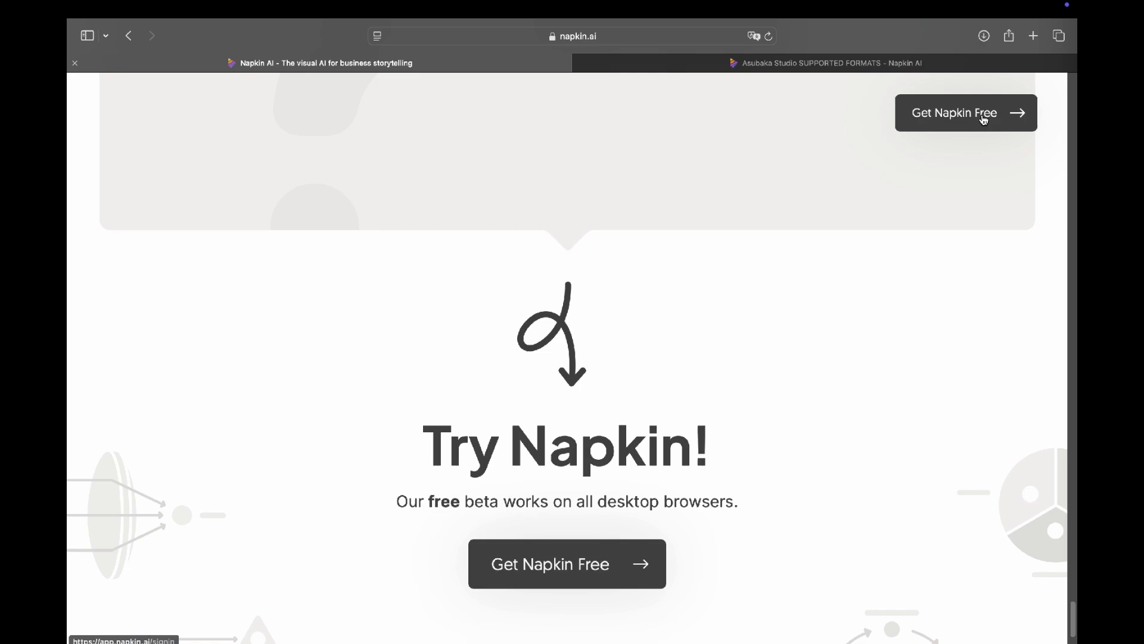
Step: Enter the Napkin app and look through the Asubaka Studio SUPPORTED FORMATS document's text and visuals, returning to its title
{"action": "left_click", "coordinate": [984, 116]}
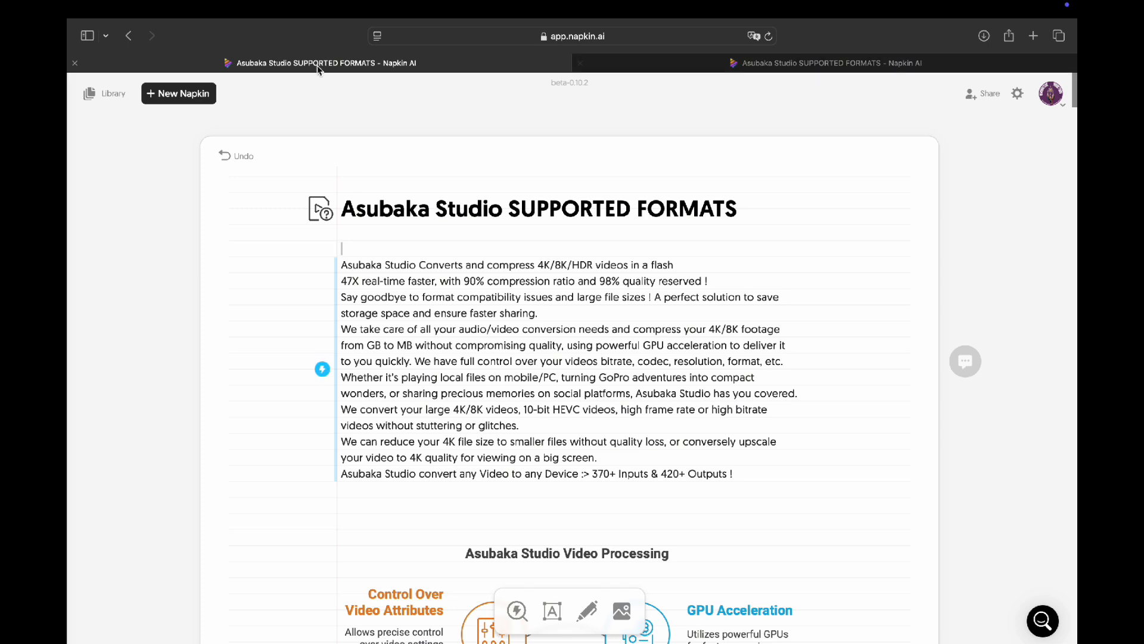
{"action": "scroll", "coordinate": [881, 154], "scroll_direction": "down", "scroll_amount": 2}
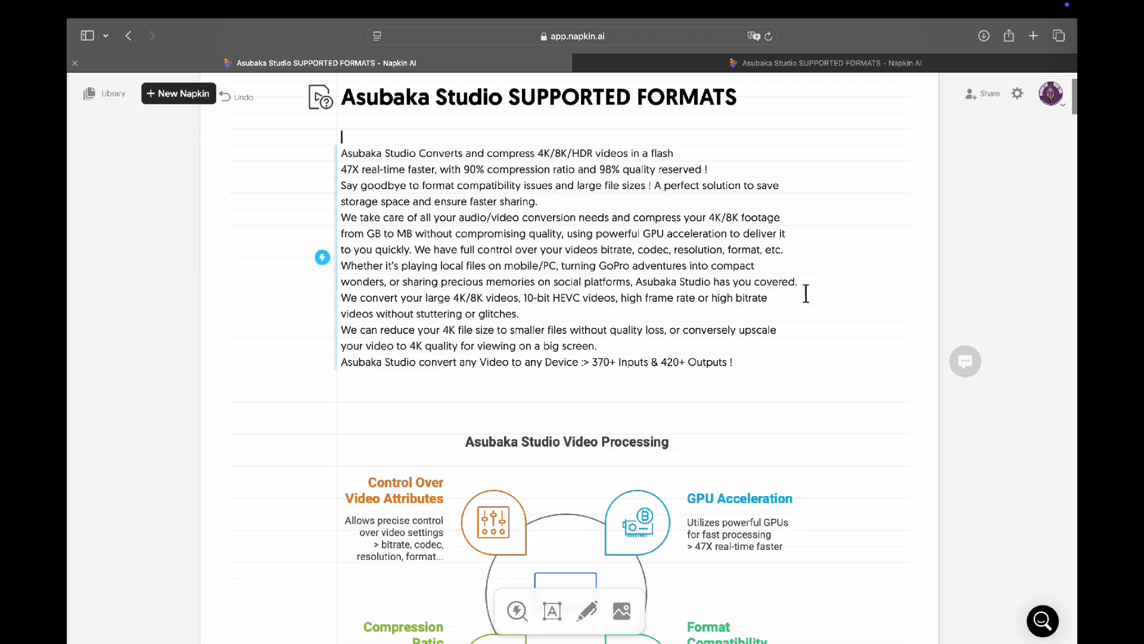
{"action": "scroll", "coordinate": [805, 294], "scroll_direction": "down", "scroll_amount": 20}
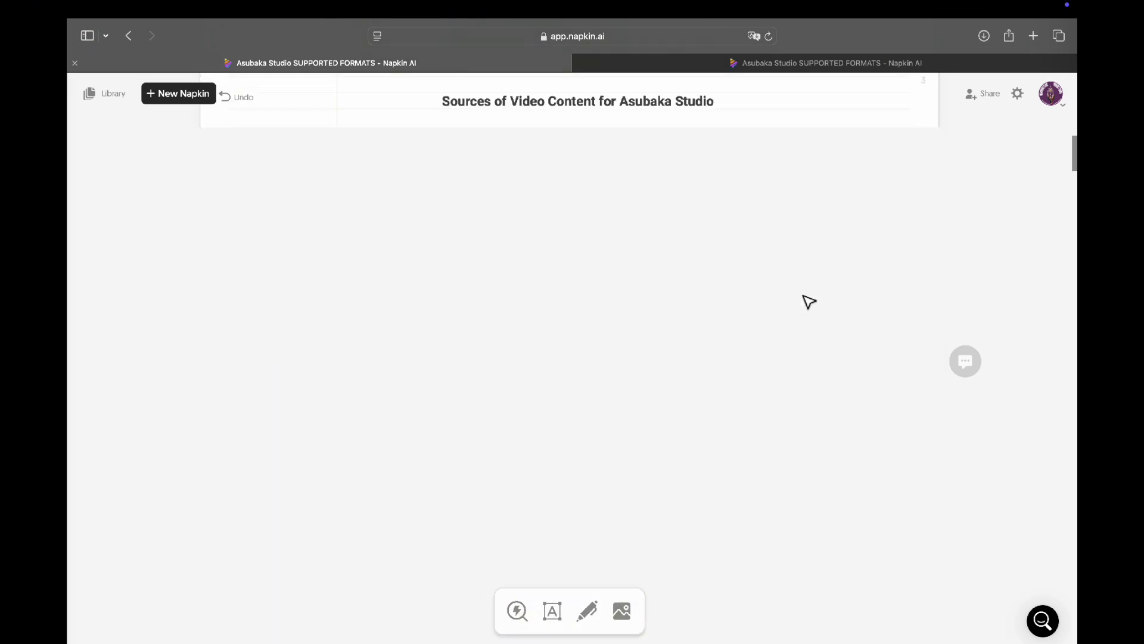
{"action": "scroll", "coordinate": [809, 301], "scroll_direction": "down", "scroll_amount": 20}
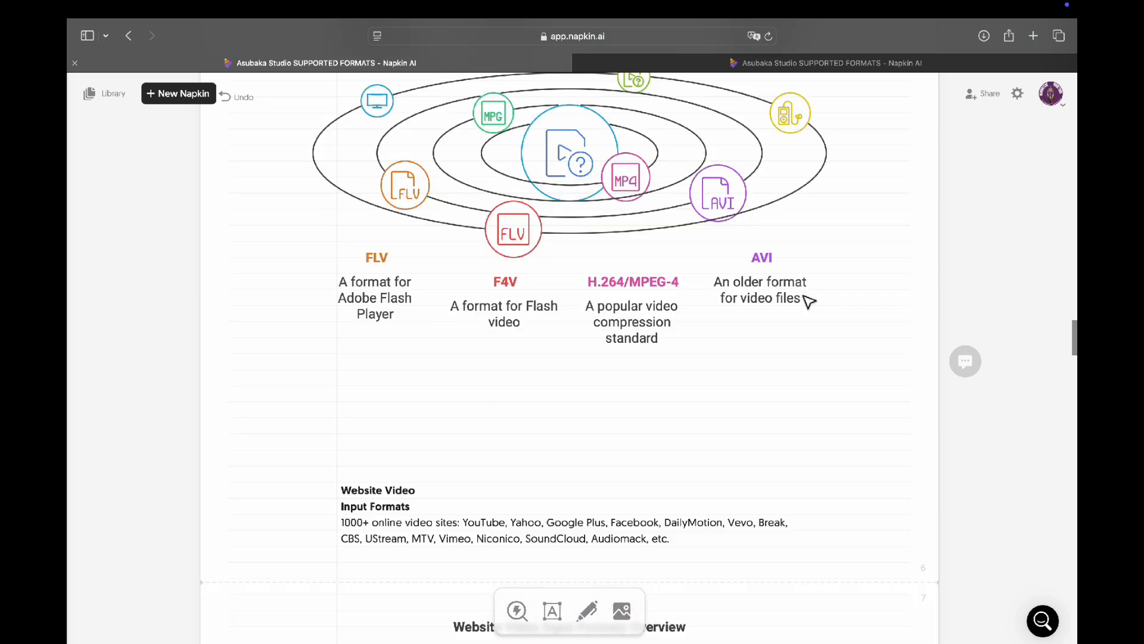
{"action": "scroll", "coordinate": [809, 301], "scroll_direction": "down", "scroll_amount": 20}
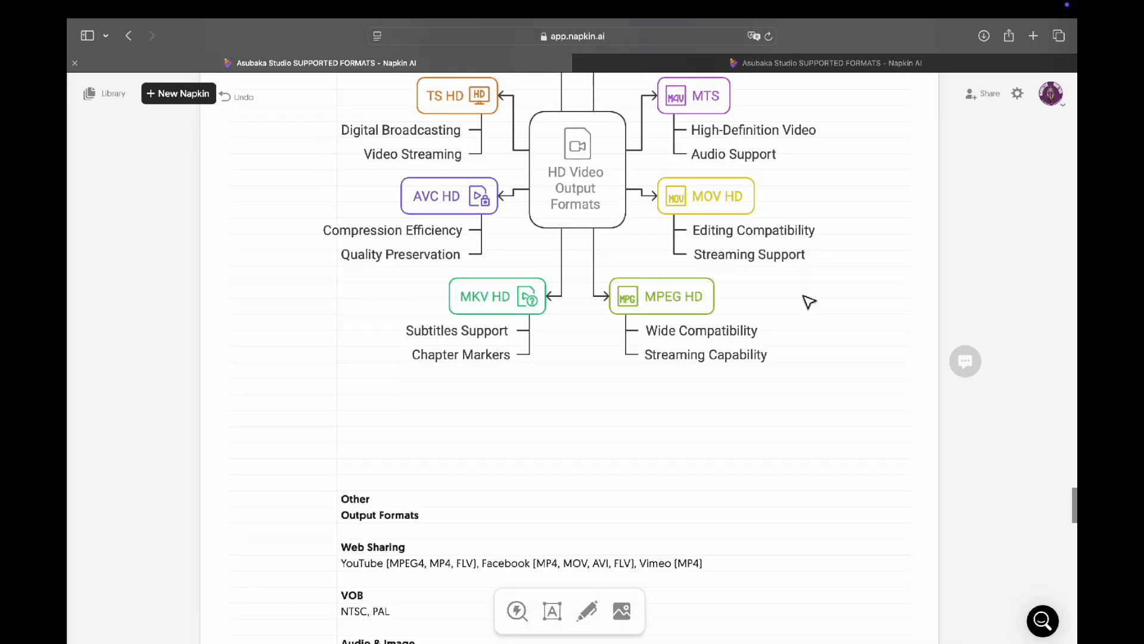
{"action": "scroll", "coordinate": [809, 301], "scroll_direction": "down", "scroll_amount": 10}
{"action": "scroll", "coordinate": [804, 298], "scroll_direction": "up", "scroll_amount": 20}
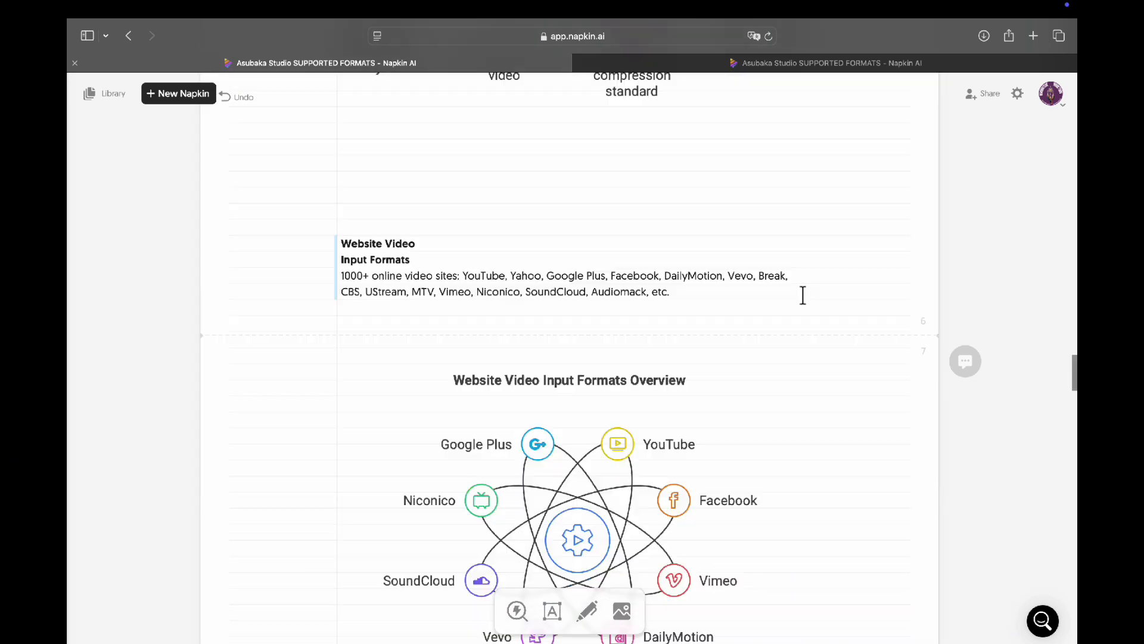
{"action": "scroll", "coordinate": [807, 301], "scroll_direction": "up", "scroll_amount": 20}
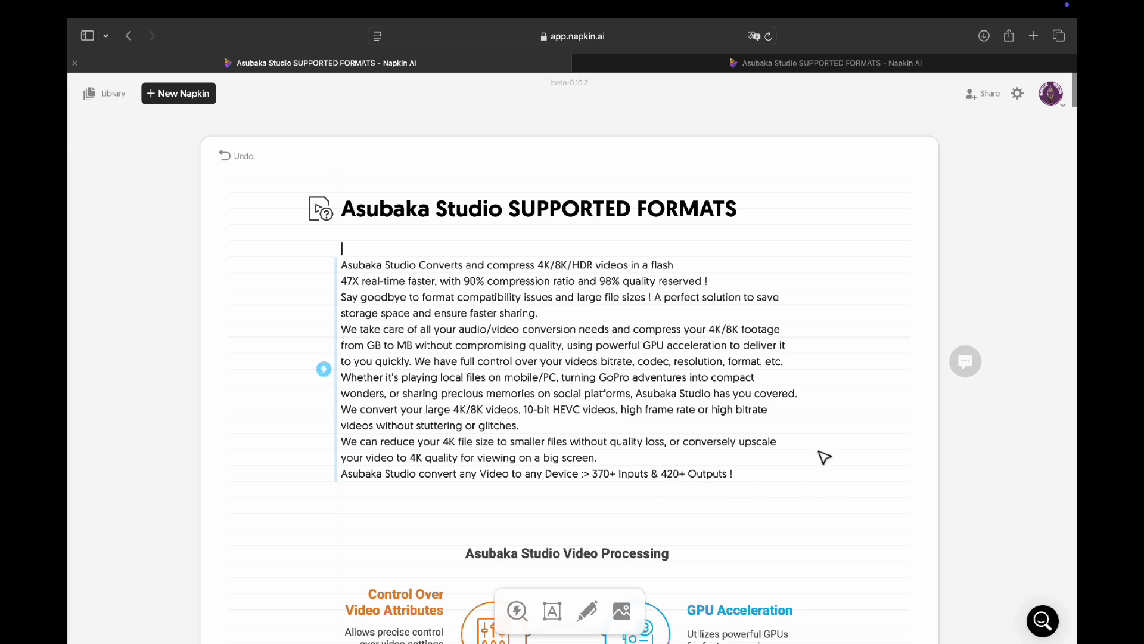
Step: Generate visuals for the paragraph stating that any video/audio file, format, codec or resolution is accepted
{"action": "scroll", "coordinate": [837, 486], "scroll_direction": "down", "scroll_amount": 5}
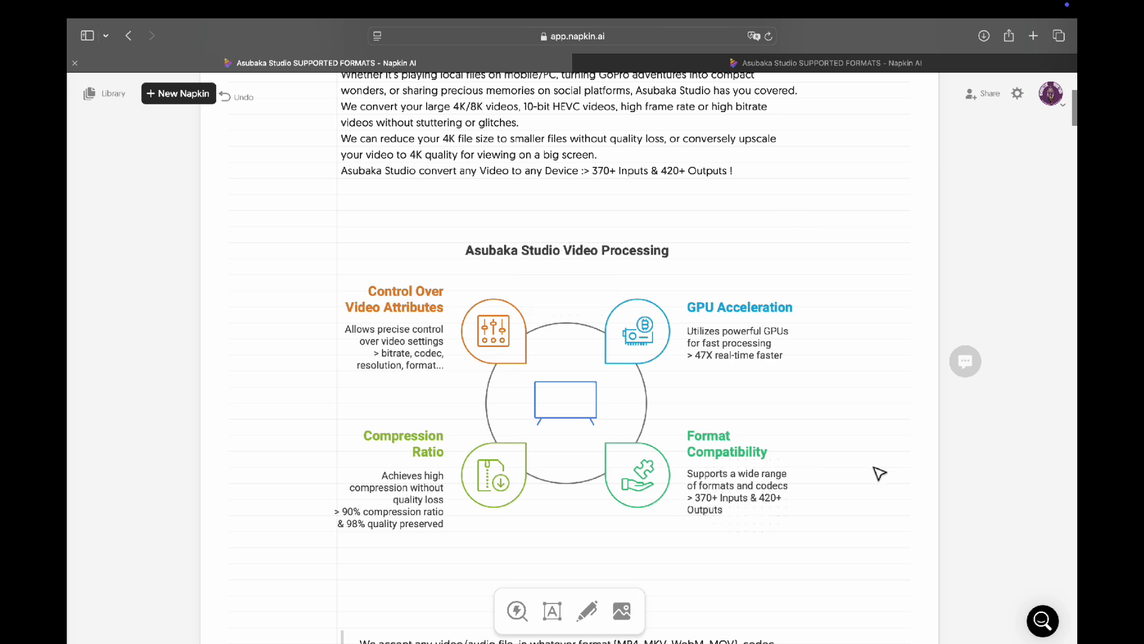
{"action": "scroll", "coordinate": [858, 504], "scroll_direction": "down", "scroll_amount": 7}
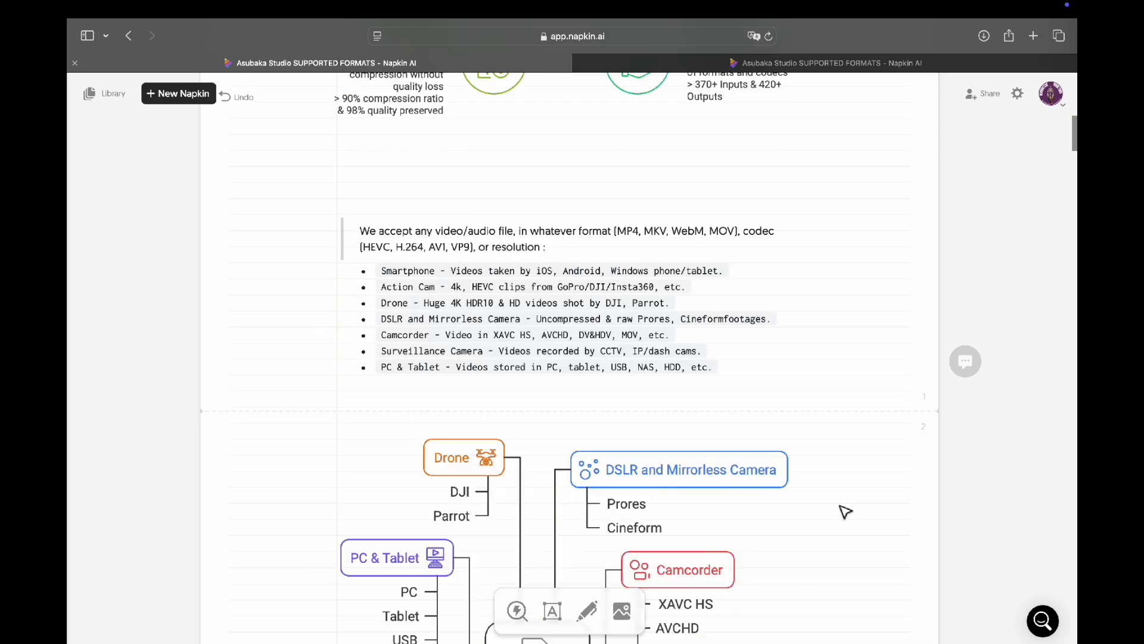
{"action": "scroll", "coordinate": [844, 511], "scroll_direction": "down", "scroll_amount": 1}
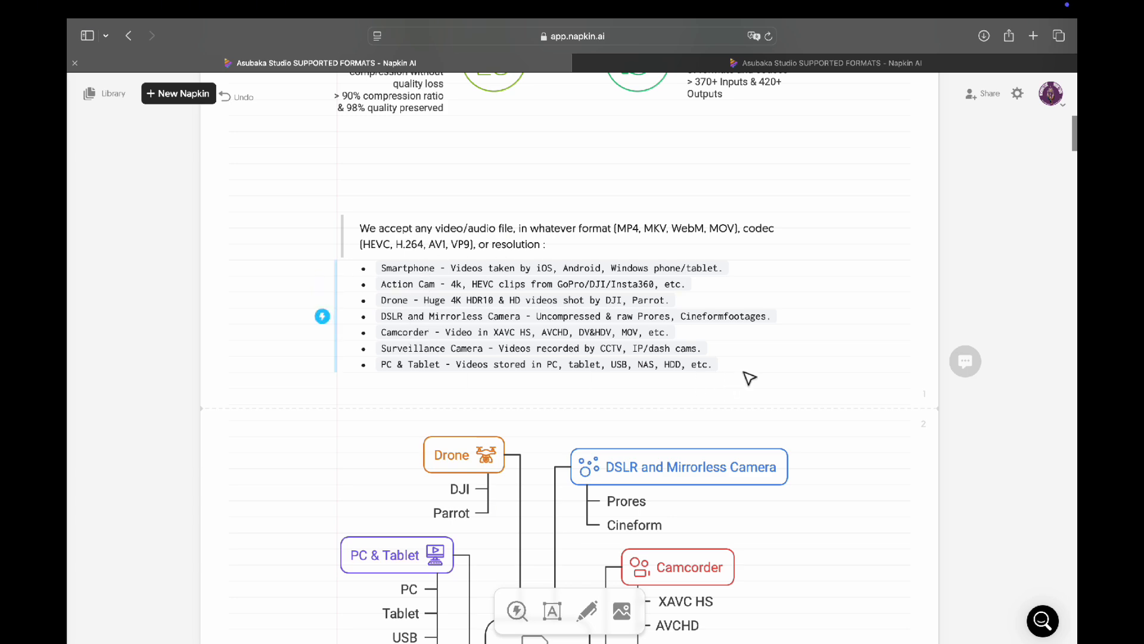
{"action": "scroll", "coordinate": [872, 410], "scroll_direction": "down", "scroll_amount": 5}
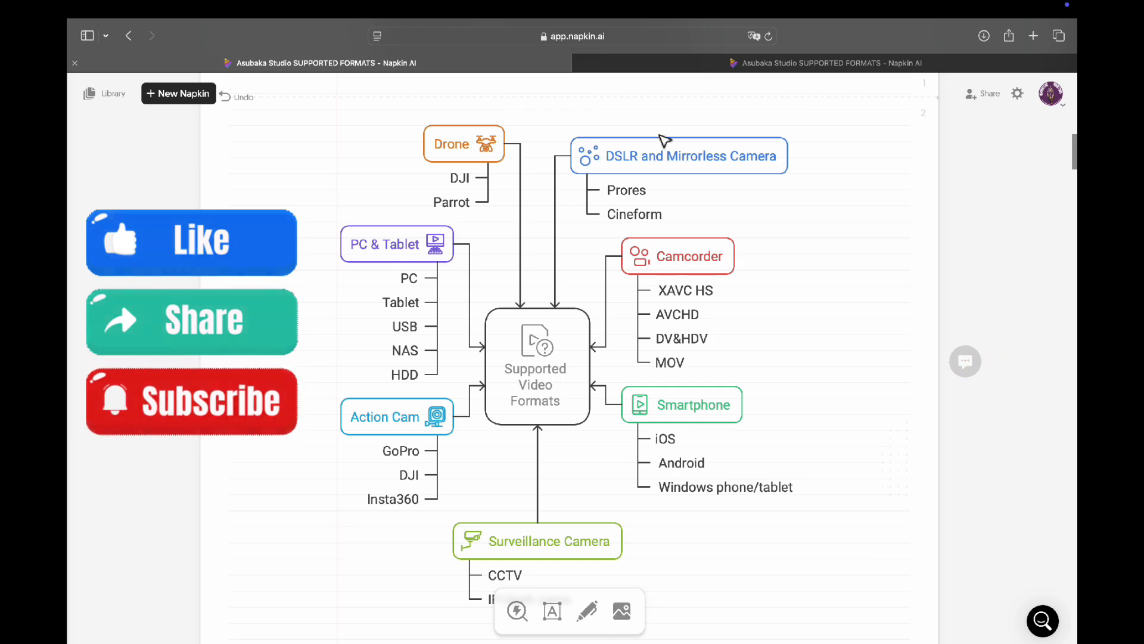
{"action": "scroll", "coordinate": [854, 428], "scroll_direction": "up", "scroll_amount": 9}
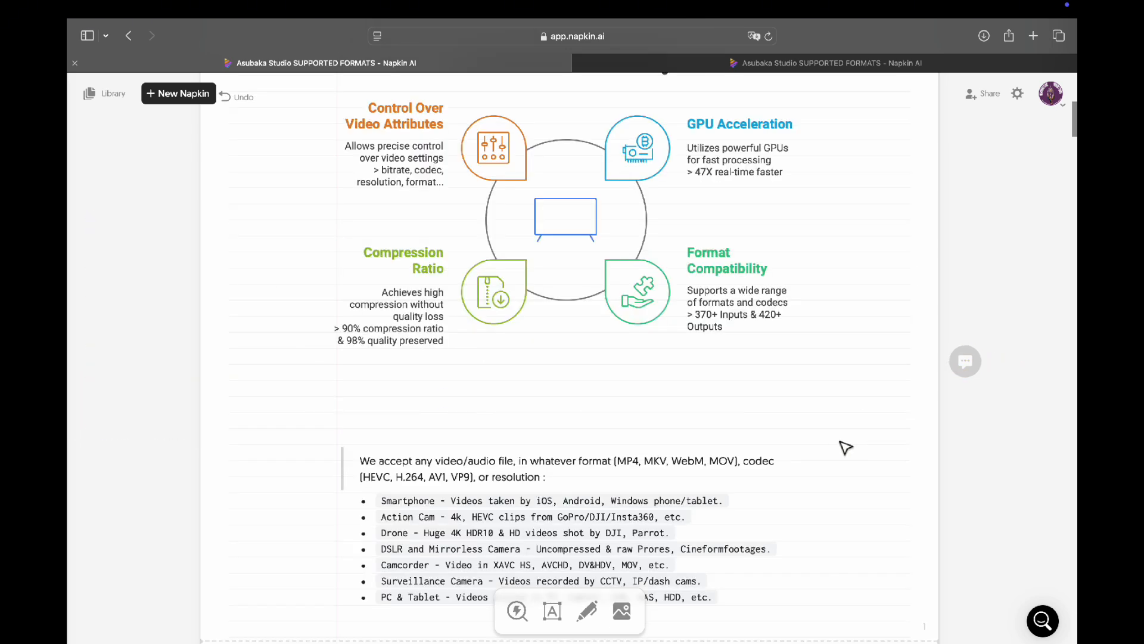
{"action": "scroll", "coordinate": [847, 444], "scroll_direction": "down", "scroll_amount": 2}
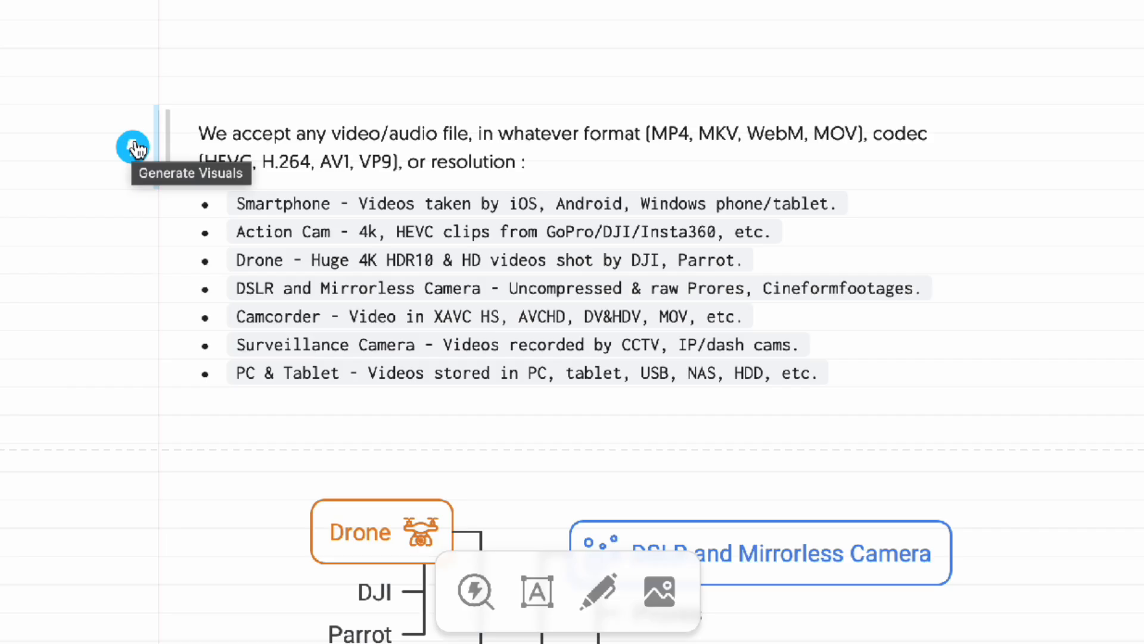
{"action": "left_click", "coordinate": [135, 149]}
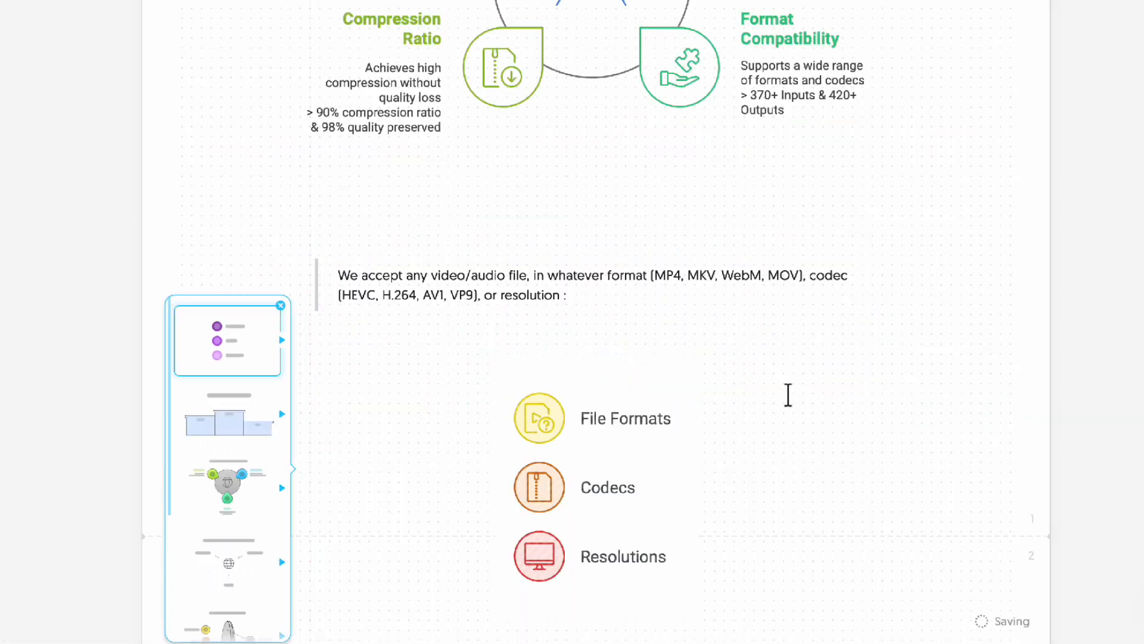
{"action": "scroll", "coordinate": [788, 394], "scroll_direction": "down", "scroll_amount": 3}
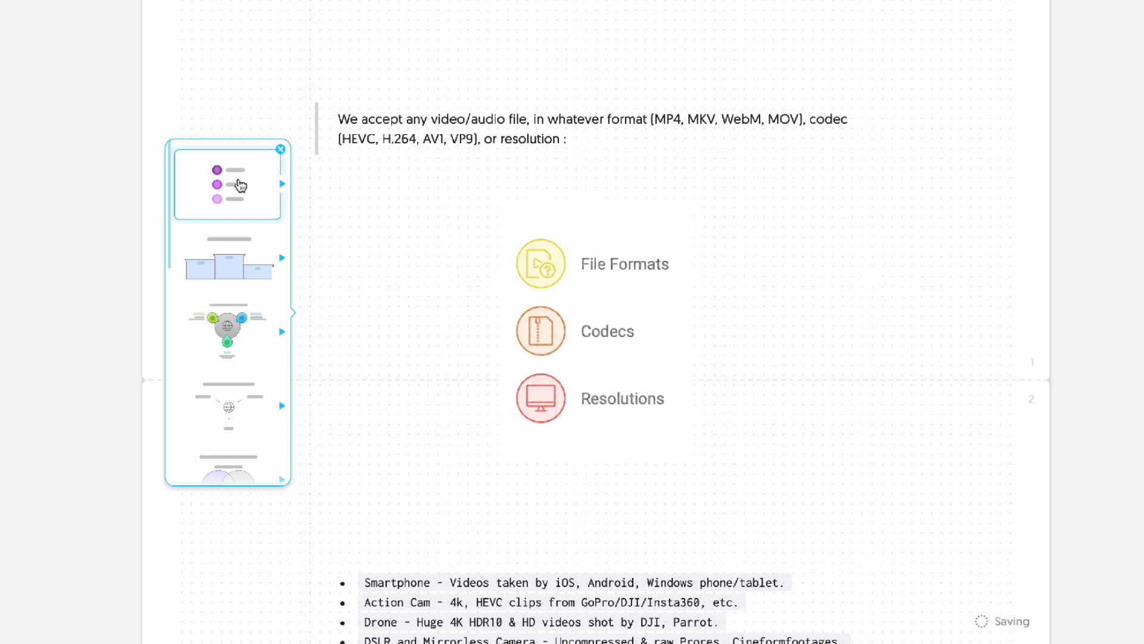
Step: Preview the suggested visuals in turn, from the podium-style codec chart through the globe and Venn diagrams to the lens diagram with three inputs
{"action": "left_click", "coordinate": [246, 262]}
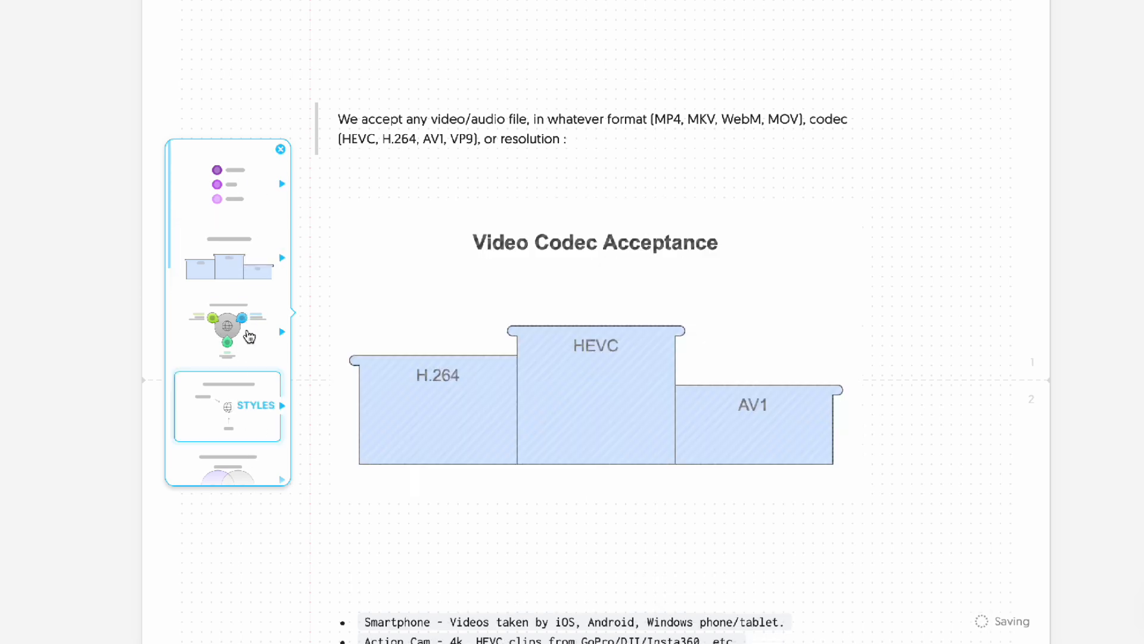
{"action": "left_click", "coordinate": [249, 337]}
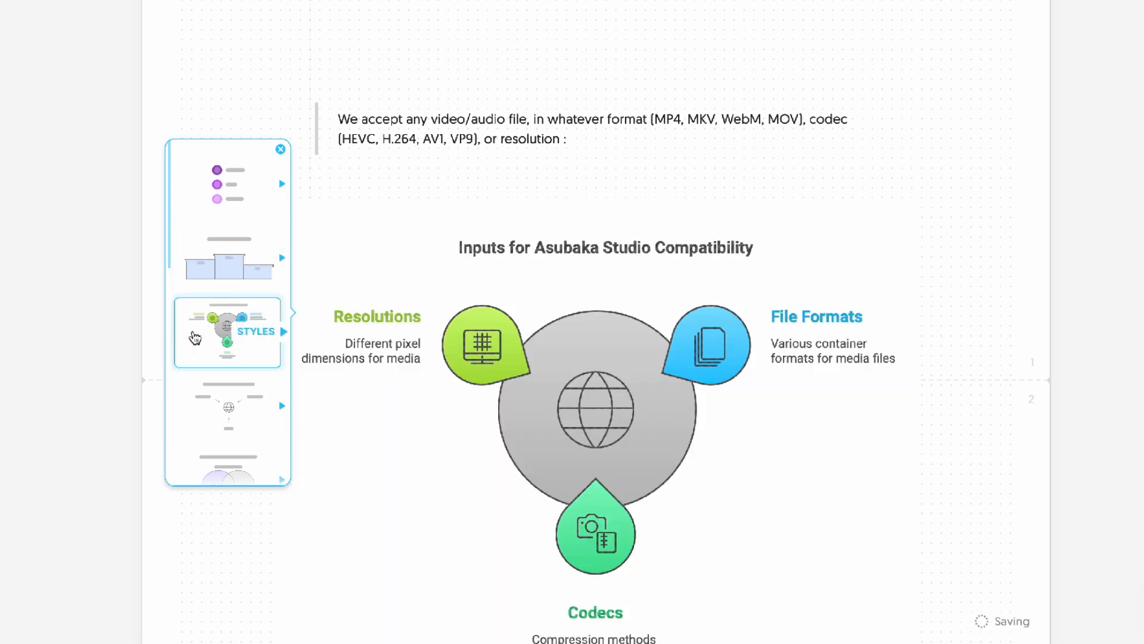
{"action": "scroll", "coordinate": [196, 338], "scroll_direction": "down", "scroll_amount": 1}
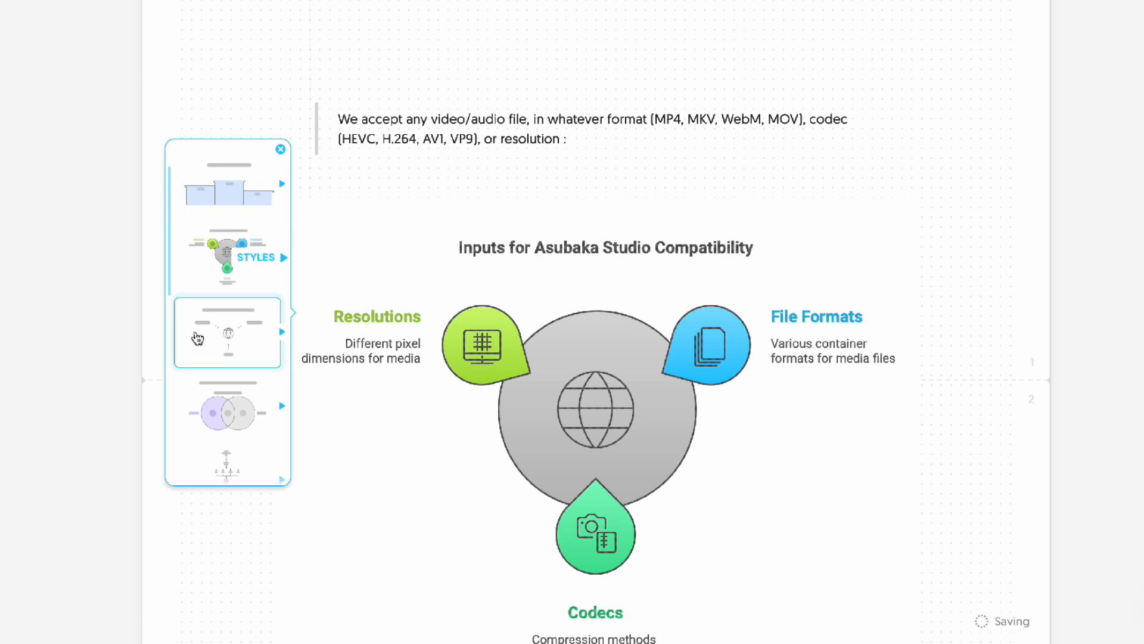
{"action": "left_click", "coordinate": [198, 338]}
{"action": "left_click", "coordinate": [206, 340]}
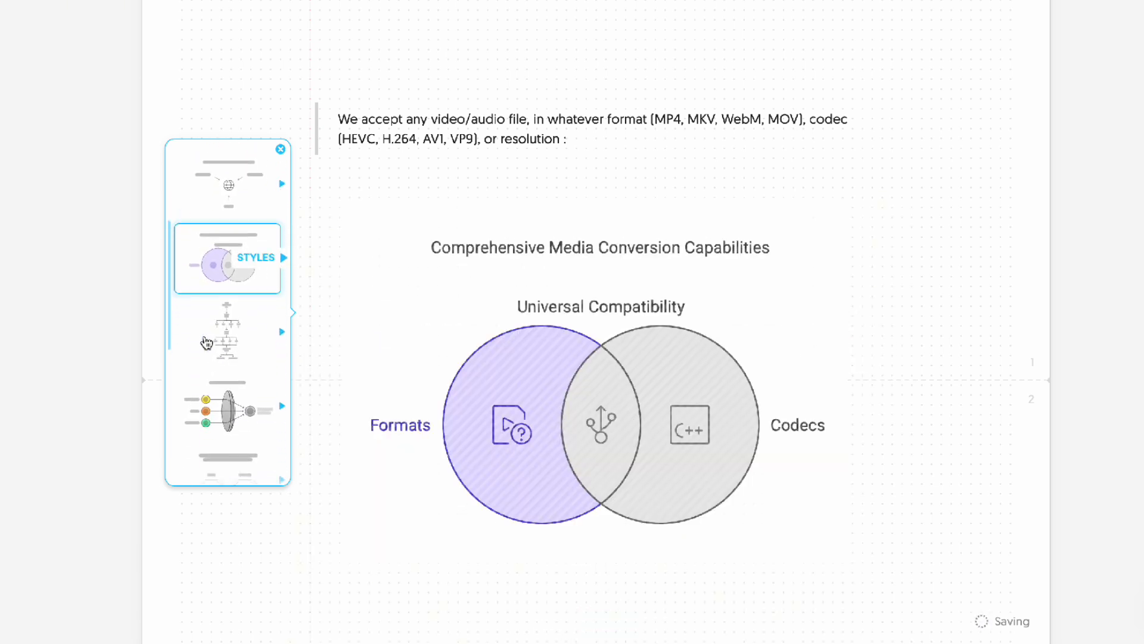
{"action": "left_click", "coordinate": [202, 333]}
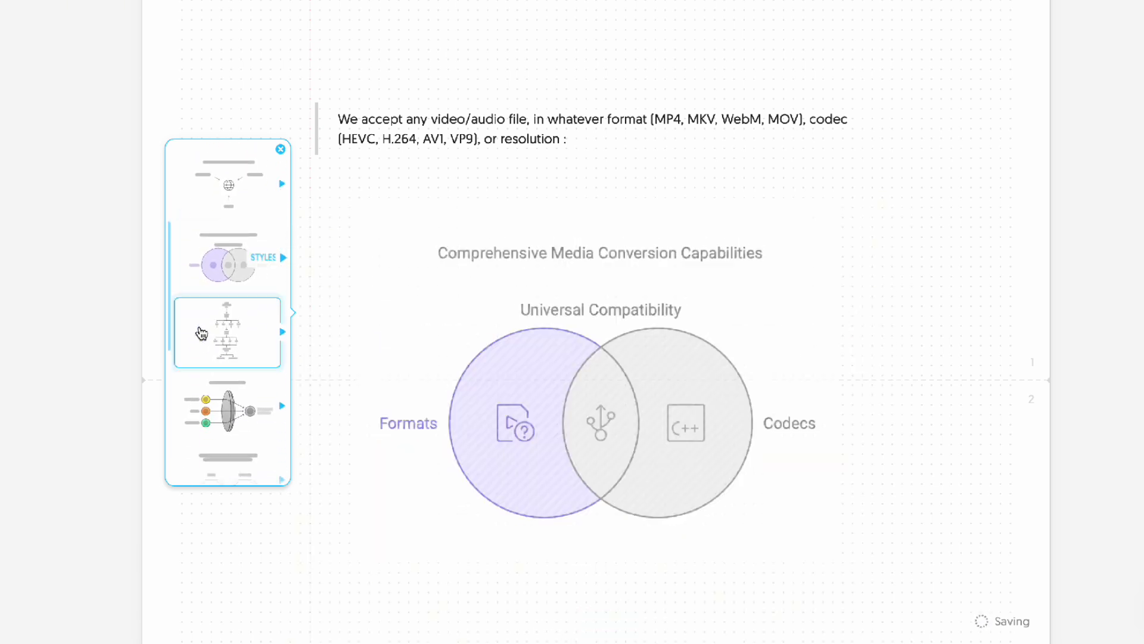
{"action": "left_click", "coordinate": [212, 418]}
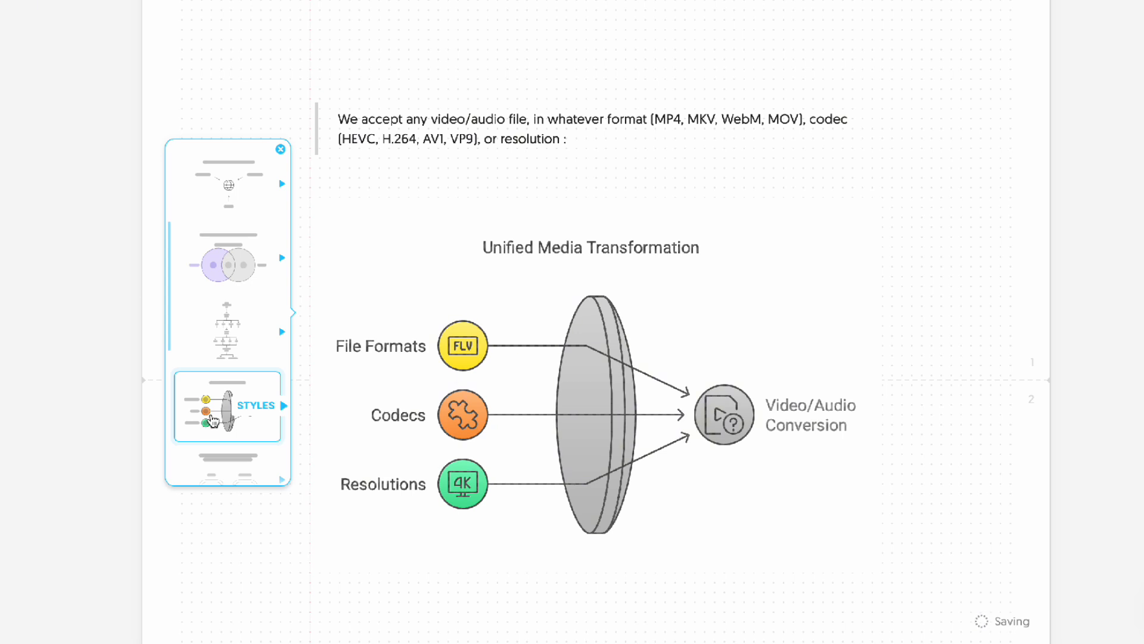
Step: Apply the temple with three pillars at the end of the suggestions and generate more visuals
{"action": "scroll", "coordinate": [221, 417], "scroll_direction": "down", "scroll_amount": 10}
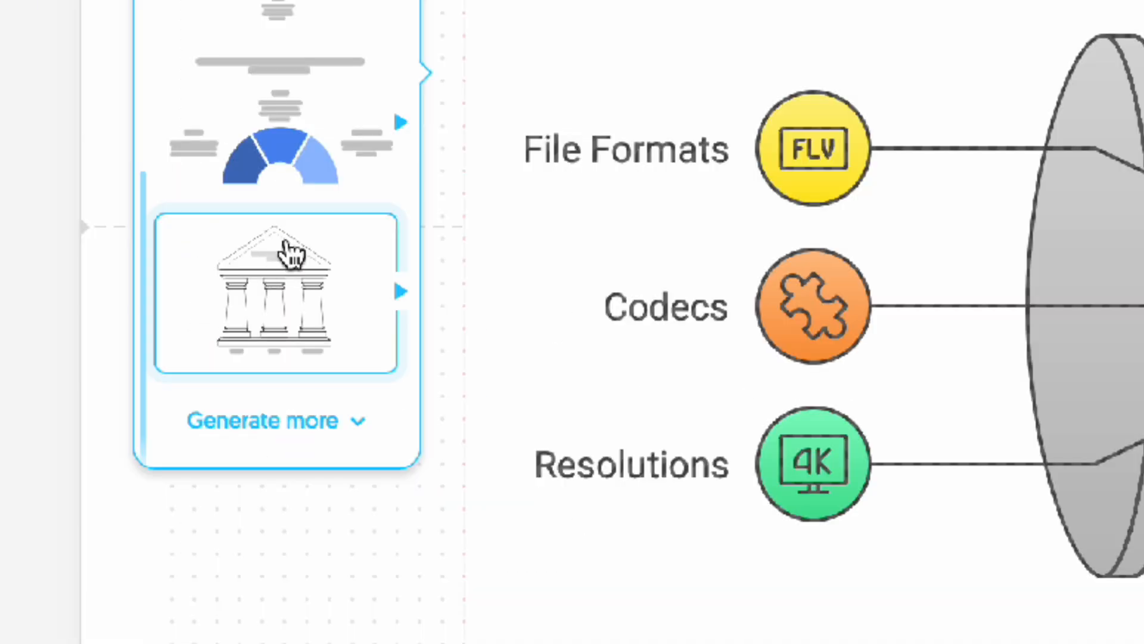
{"action": "left_click", "coordinate": [291, 254]}
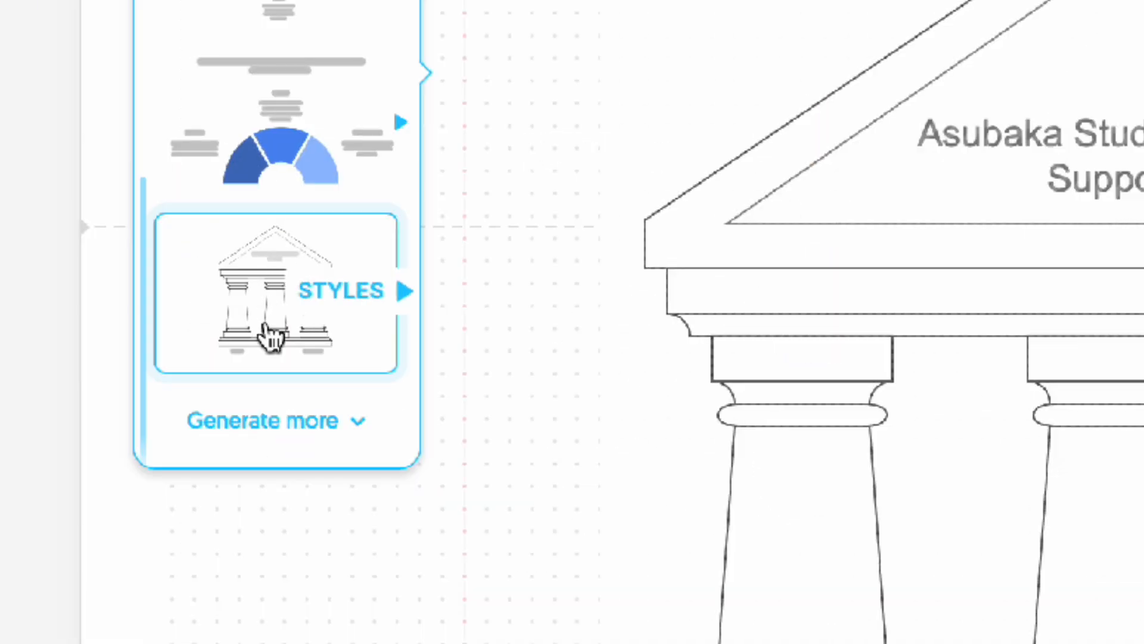
{"action": "left_click", "coordinate": [338, 430]}
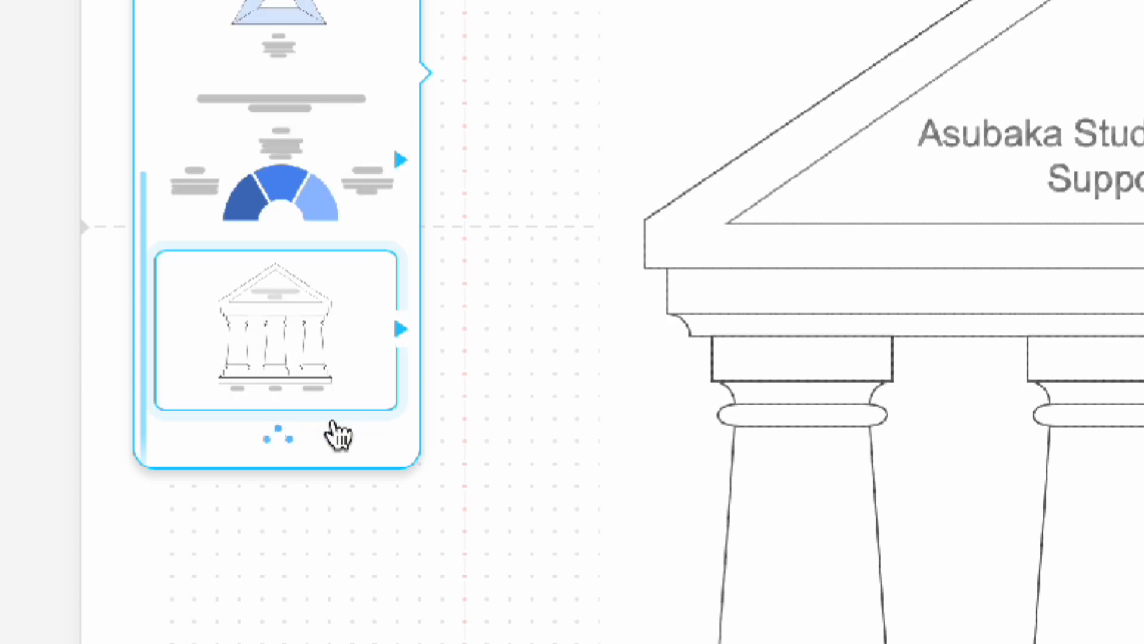
Step: Preview the semicircle, temple and interlocking-loops visuals, and look further through the newly generated suggestions
{"action": "left_click", "coordinate": [340, 245]}
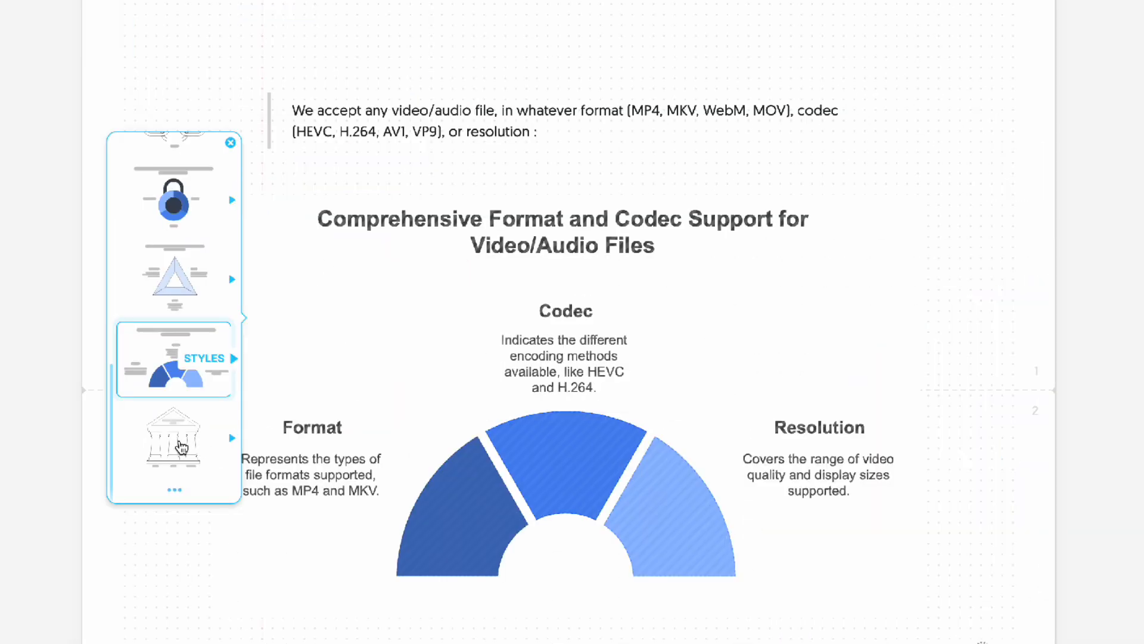
{"action": "left_click", "coordinate": [310, 387]}
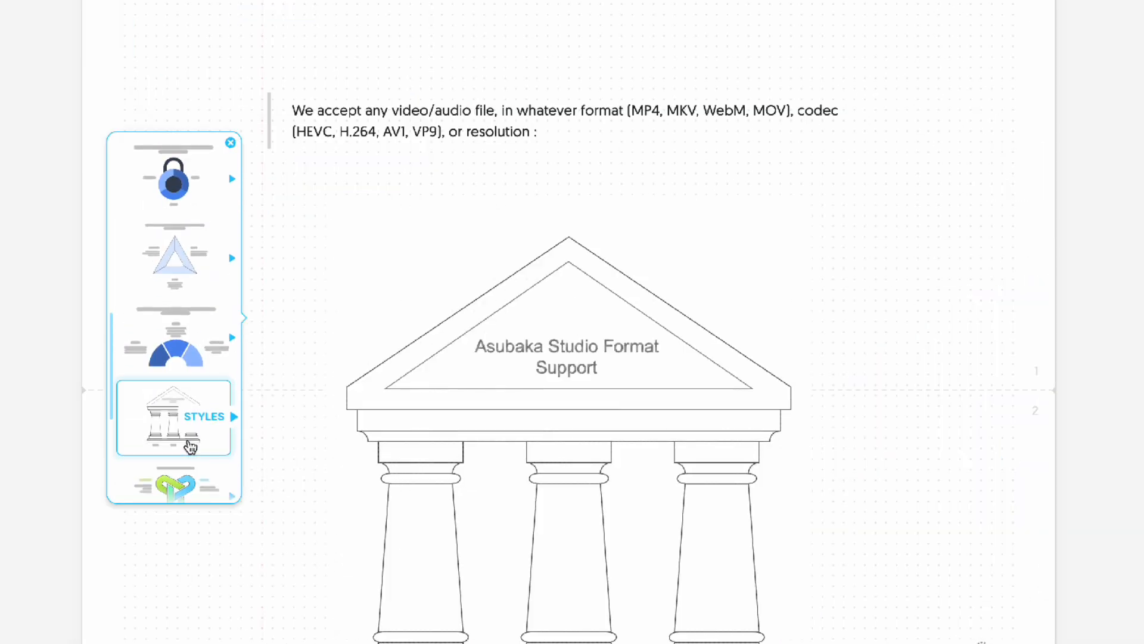
{"action": "scroll", "coordinate": [190, 447], "scroll_direction": "down", "scroll_amount": 1}
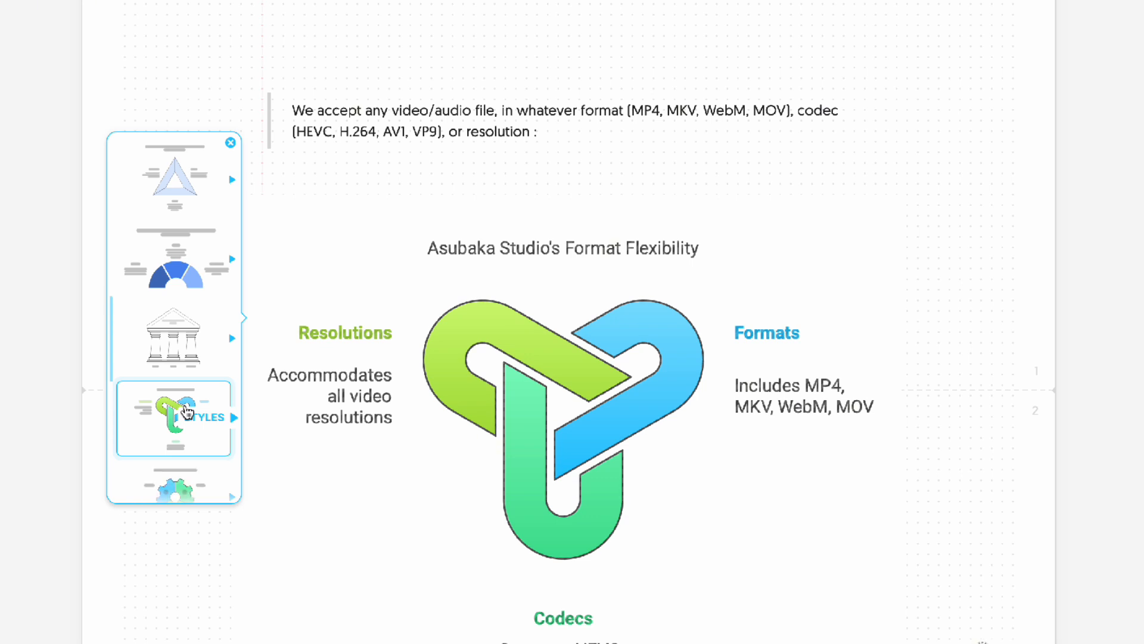
{"action": "scroll", "coordinate": [186, 411], "scroll_direction": "down", "scroll_amount": 1}
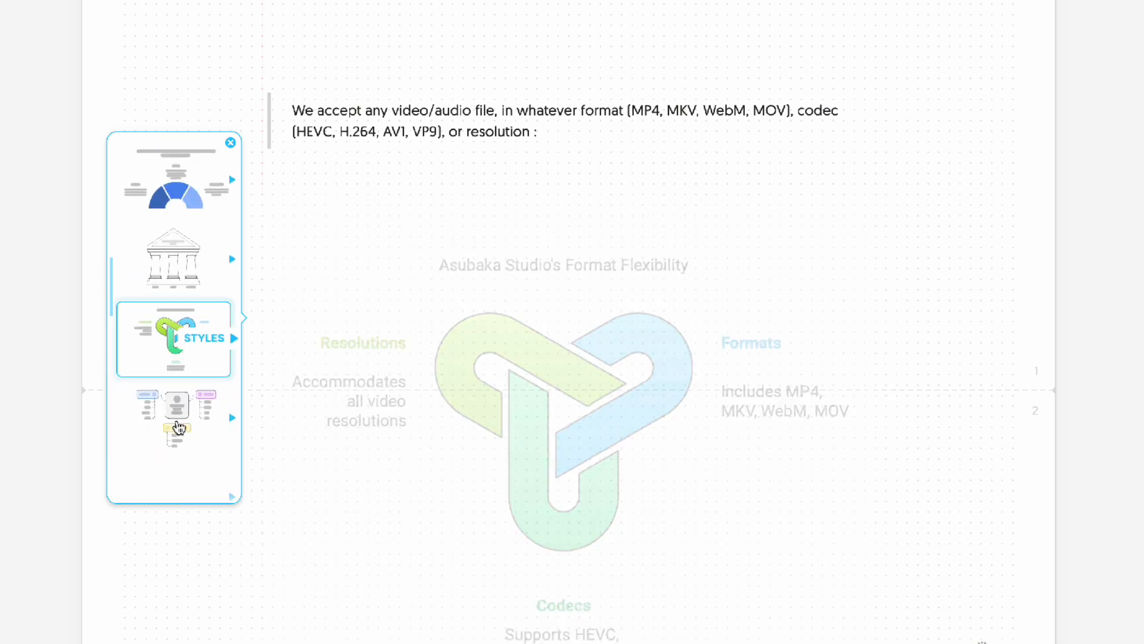
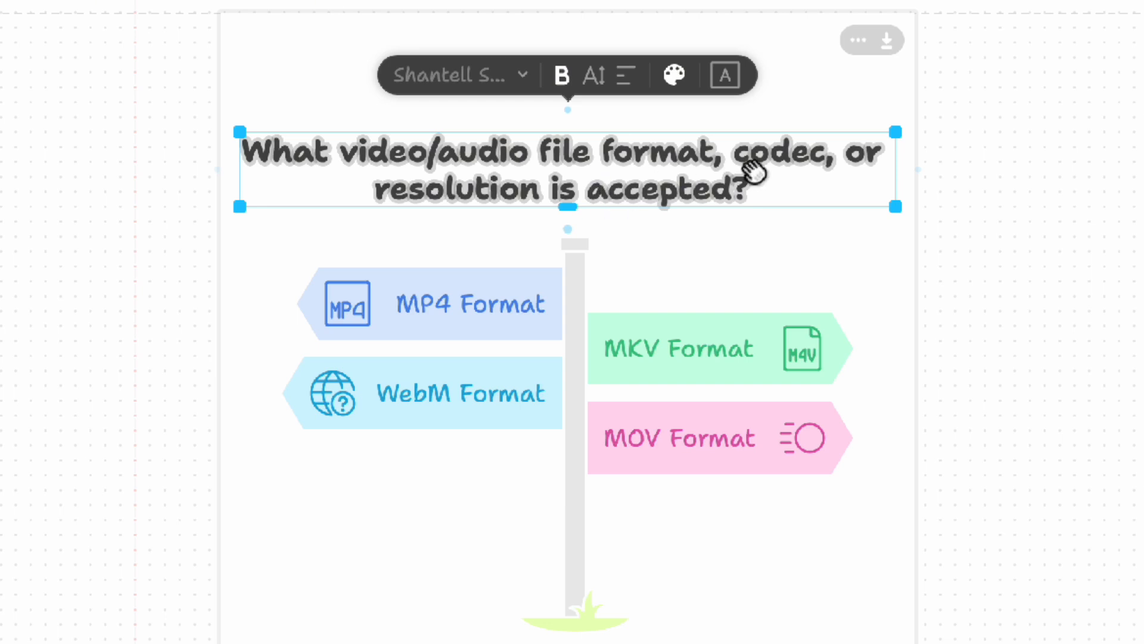
Step: Surround the signpost visual's title with the radiating-lines text frame
{"action": "left_click", "coordinate": [724, 75]}
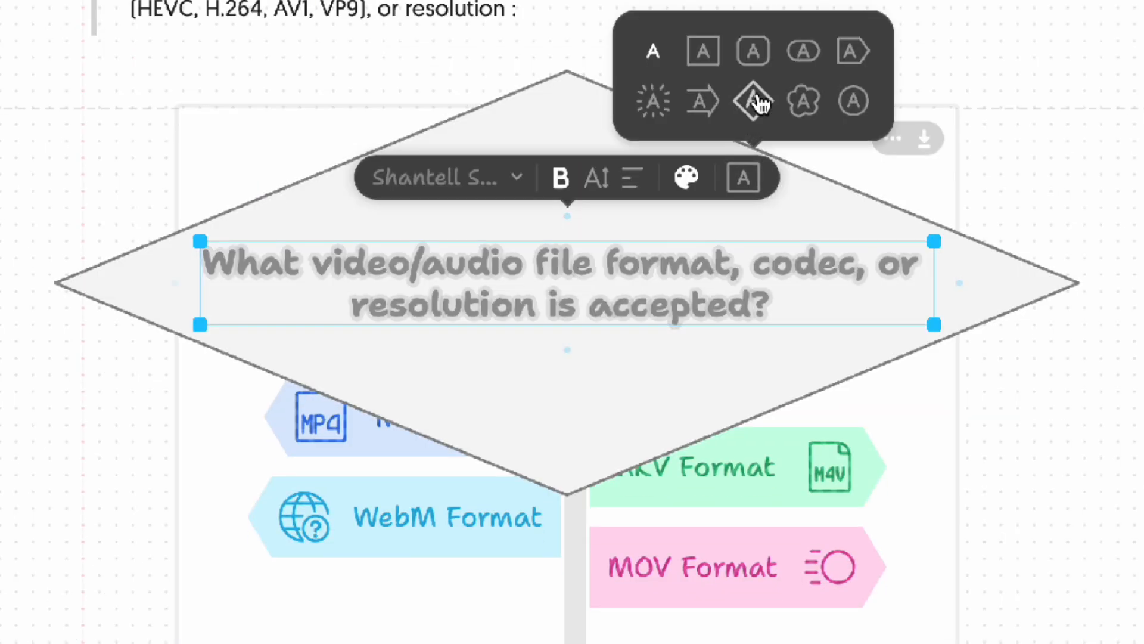
{"action": "left_click", "coordinate": [696, 105]}
{"action": "left_click", "coordinate": [651, 103]}
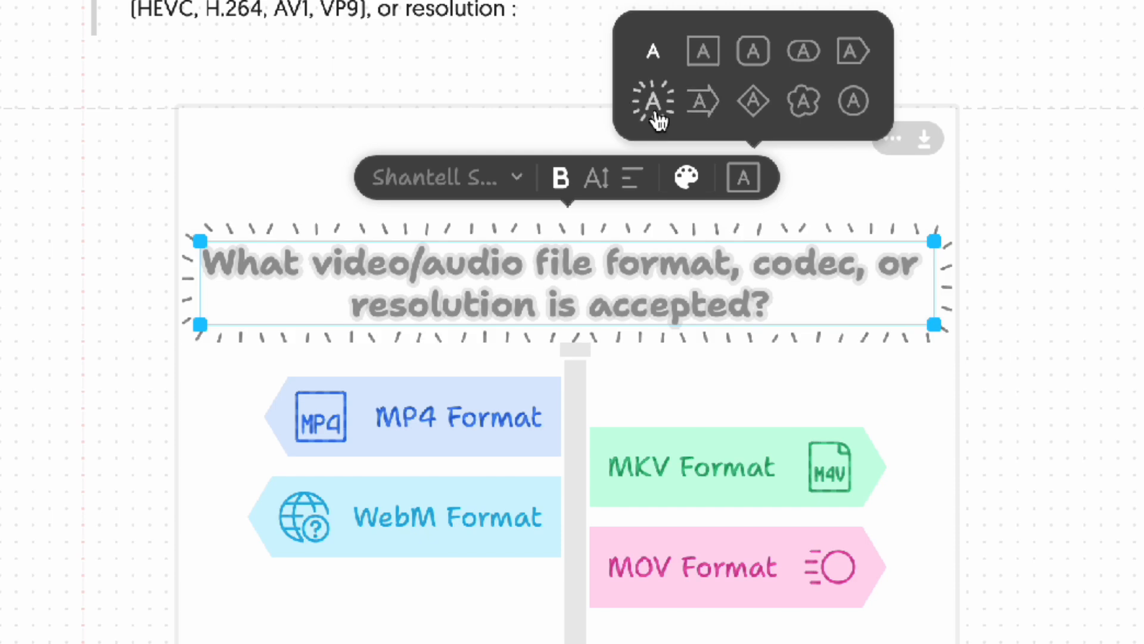
Step: Change the colour of the signpost visual's title to yellow
{"action": "left_click", "coordinate": [687, 206]}
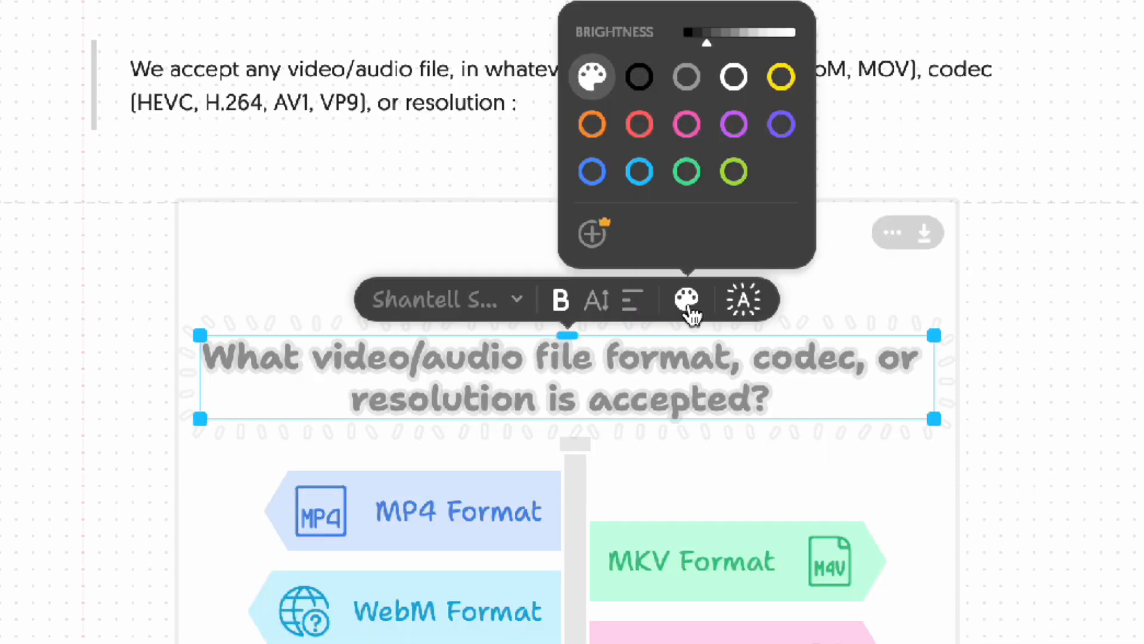
{"action": "left_click", "coordinate": [690, 78]}
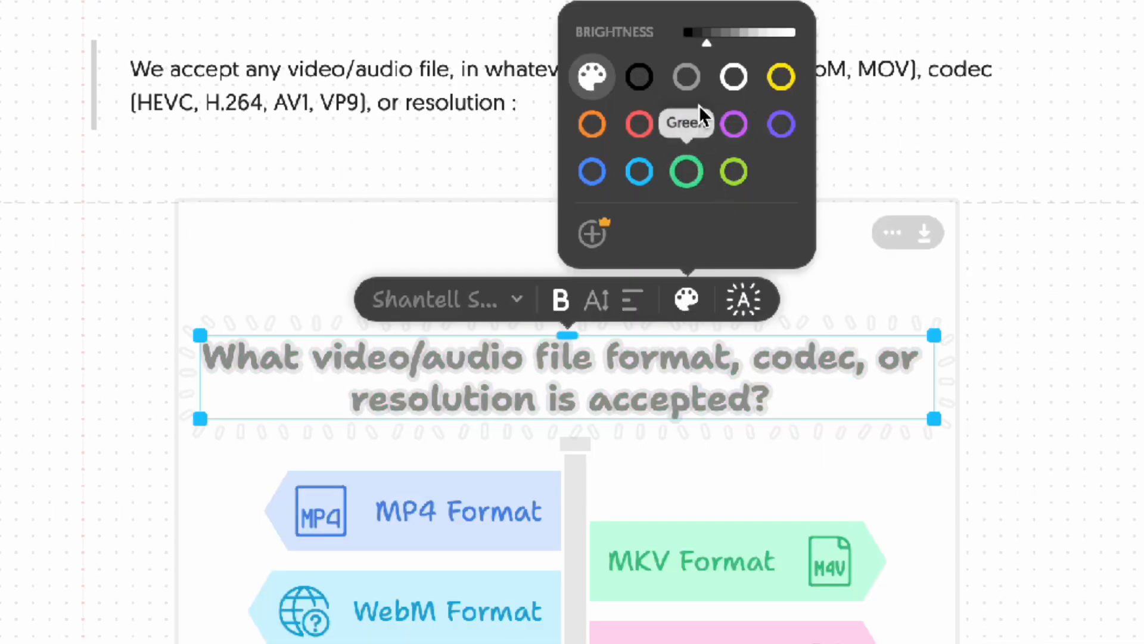
{"action": "left_click", "coordinate": [782, 81]}
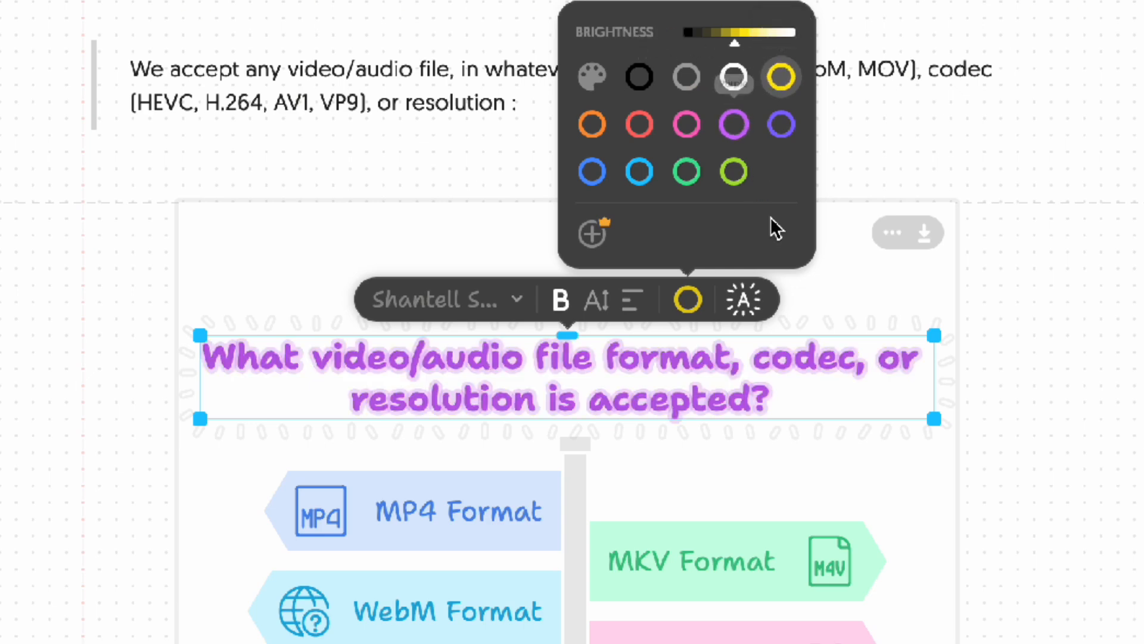
Step: Centre the signpost visual's title text horizontally, try it without bold, and deselect the visual
{"action": "mouse_move", "coordinate": [636, 303]}
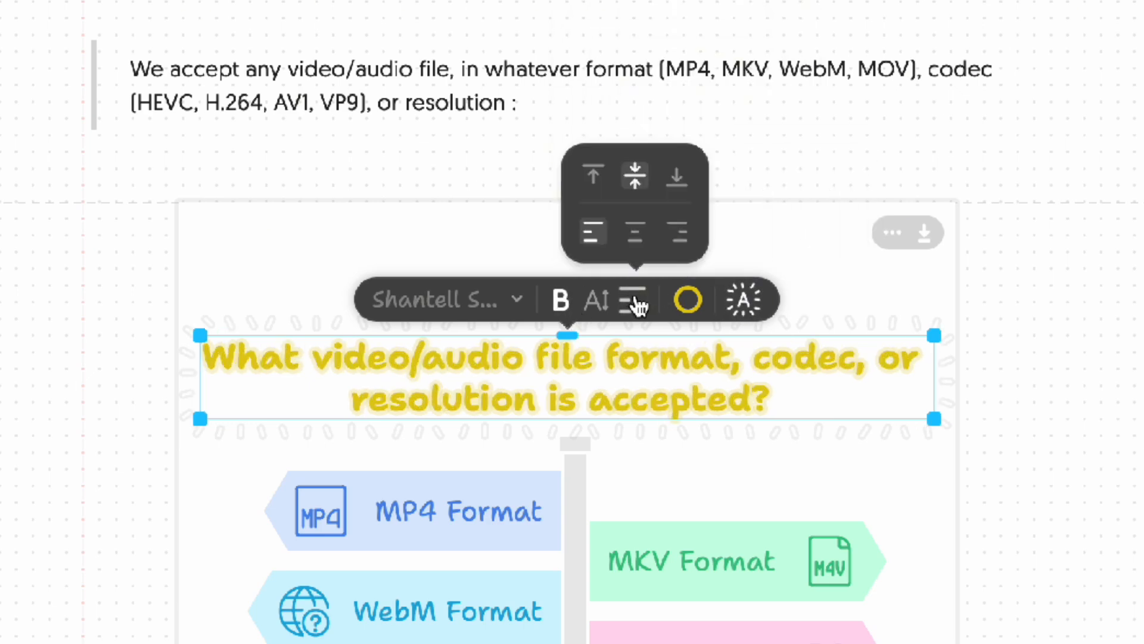
{"action": "left_click", "coordinate": [682, 245]}
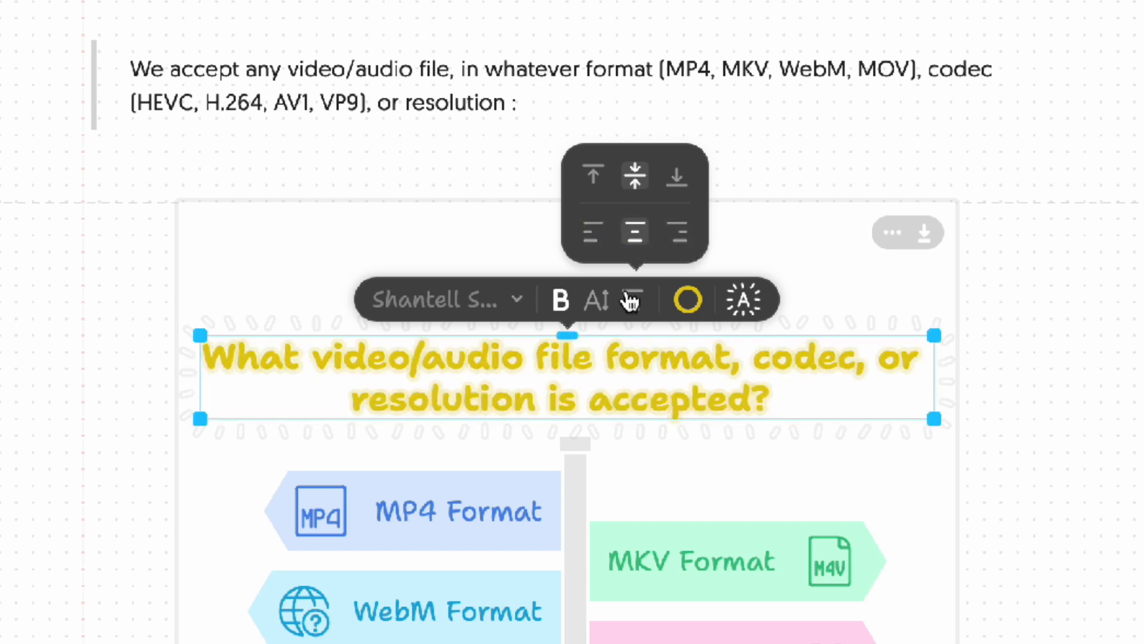
{"action": "mouse_move", "coordinate": [597, 307]}
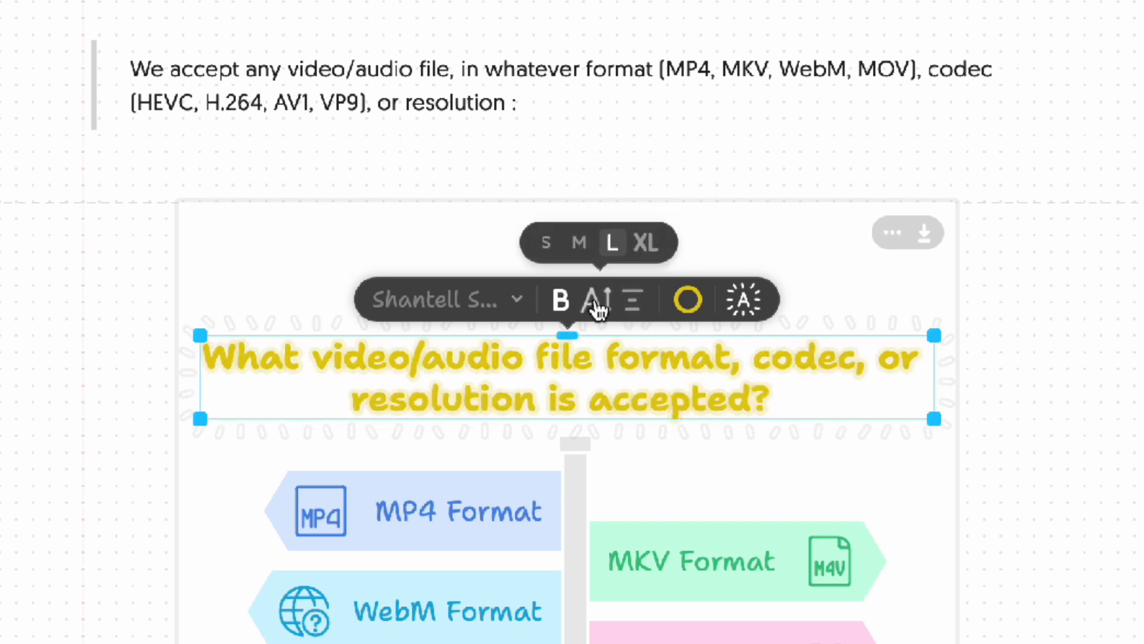
{"action": "left_click", "coordinate": [561, 304]}
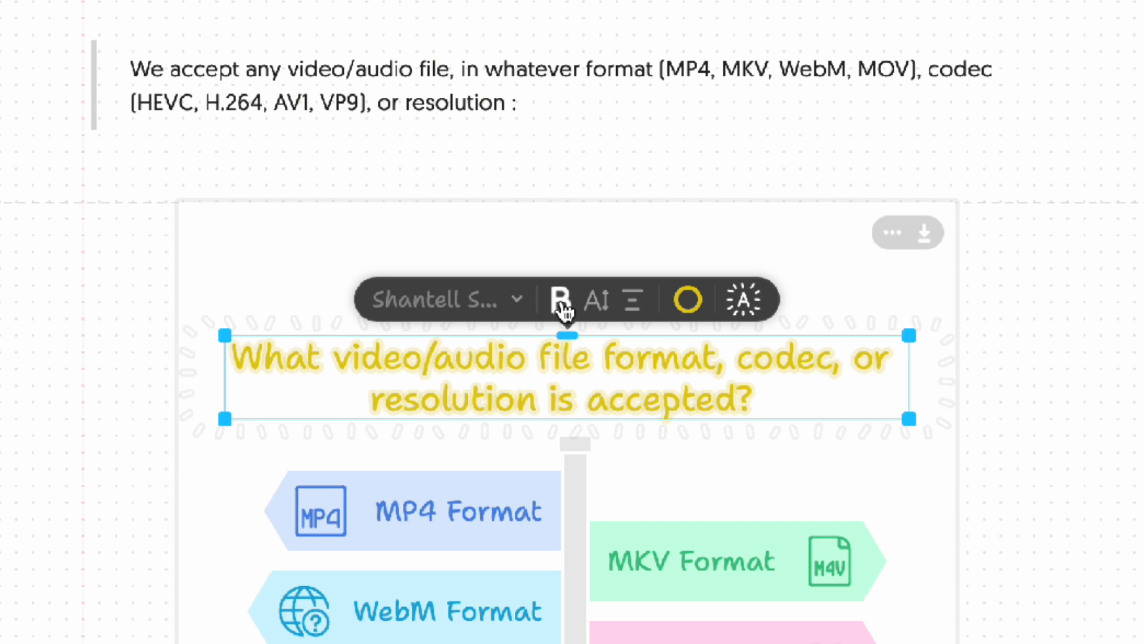
{"action": "mouse_move", "coordinate": [518, 307]}
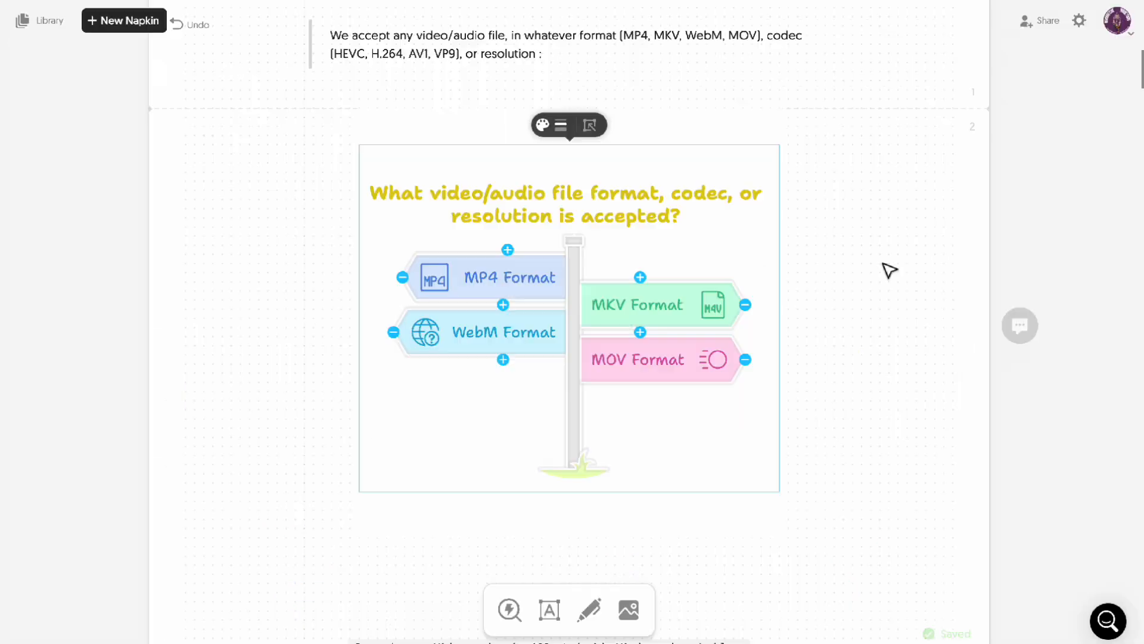
{"action": "left_click", "coordinate": [888, 266]}
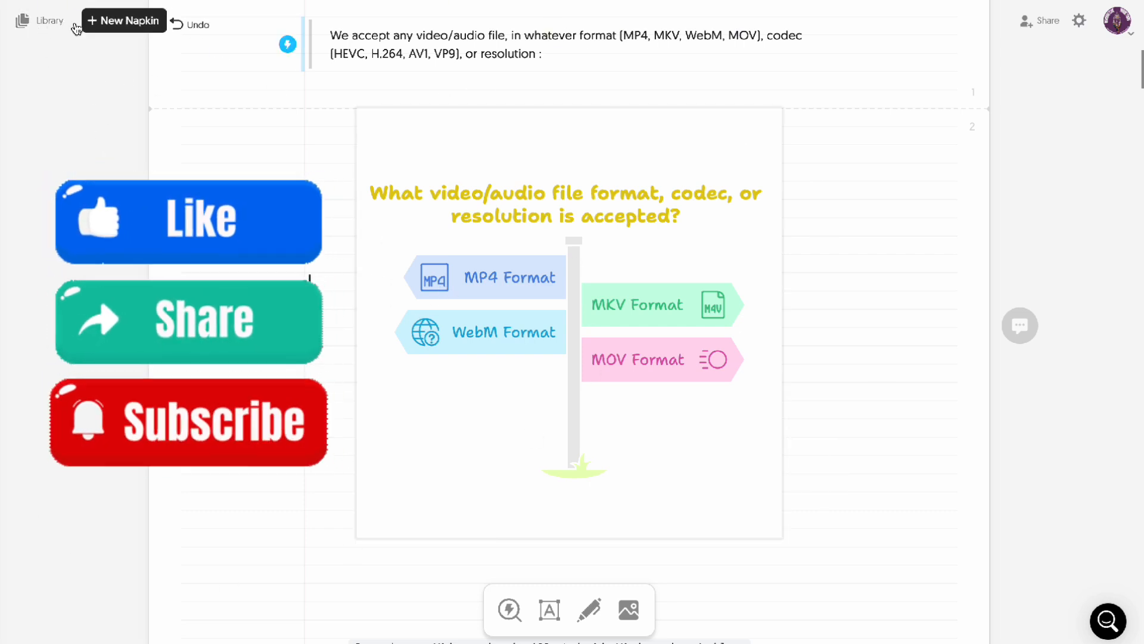
Step: Open the library to view the saved napkins and check the option for creating a new napkin
{"action": "left_click", "coordinate": [42, 27]}
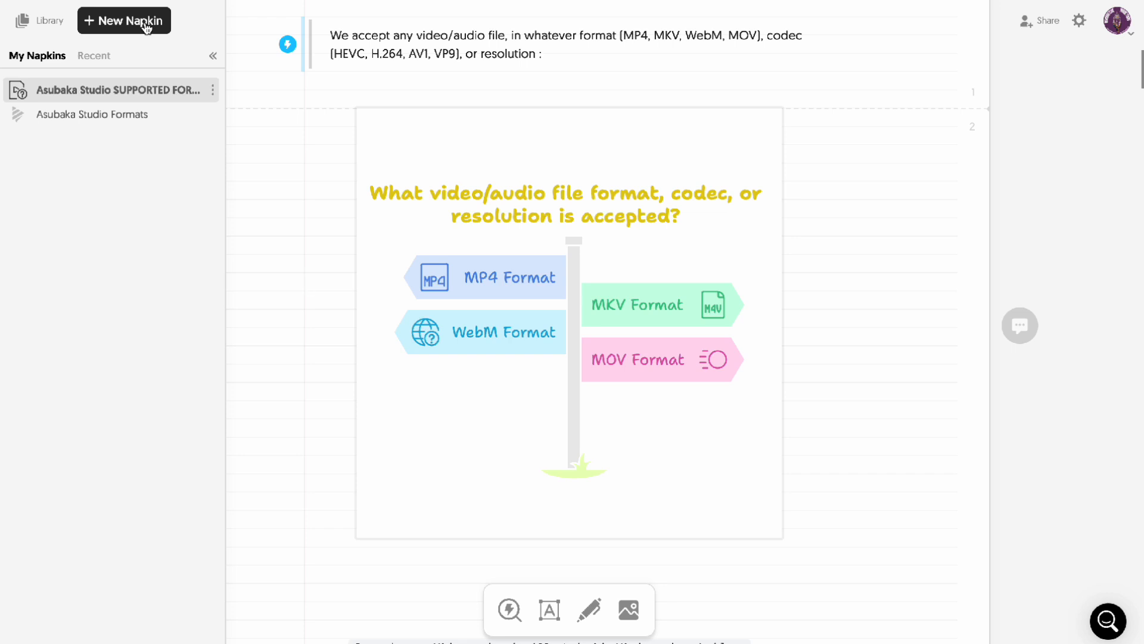
{"action": "left_click", "coordinate": [146, 27]}
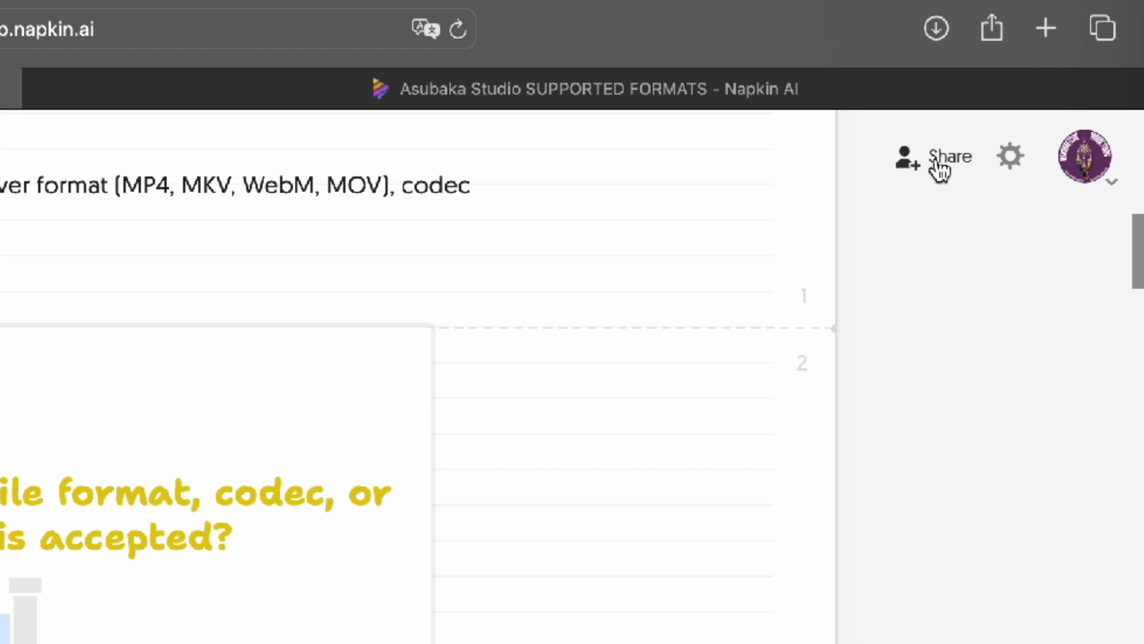
Step: Review the napkin's sharing options, including the invitee permission levels and link access choices, without changing them
{"action": "left_click", "coordinate": [938, 158]}
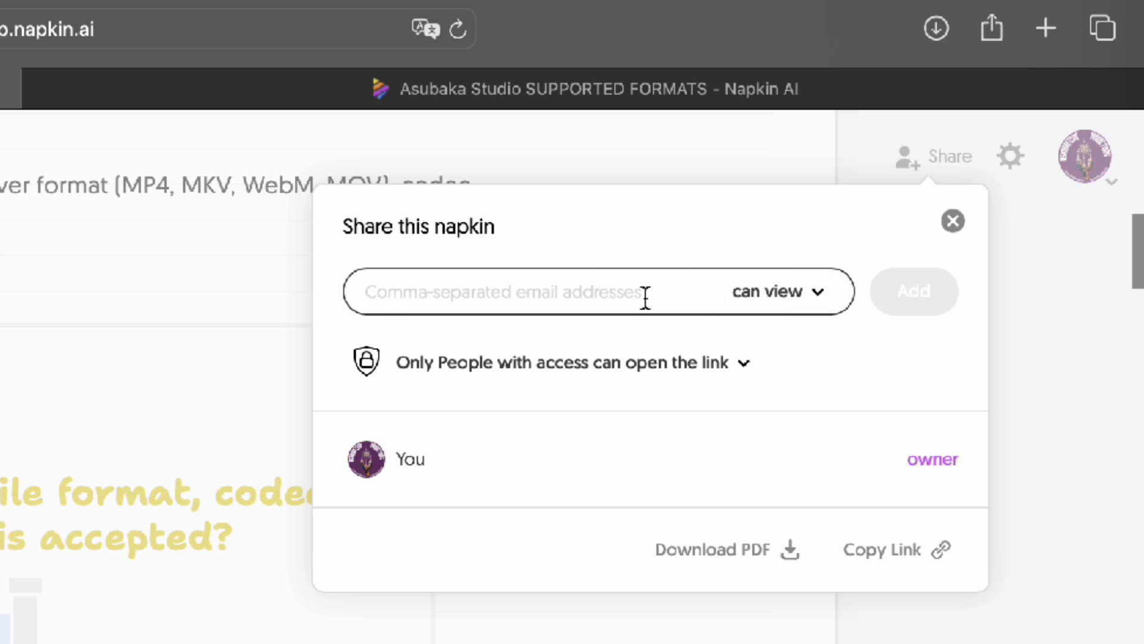
{"action": "left_click", "coordinate": [817, 298]}
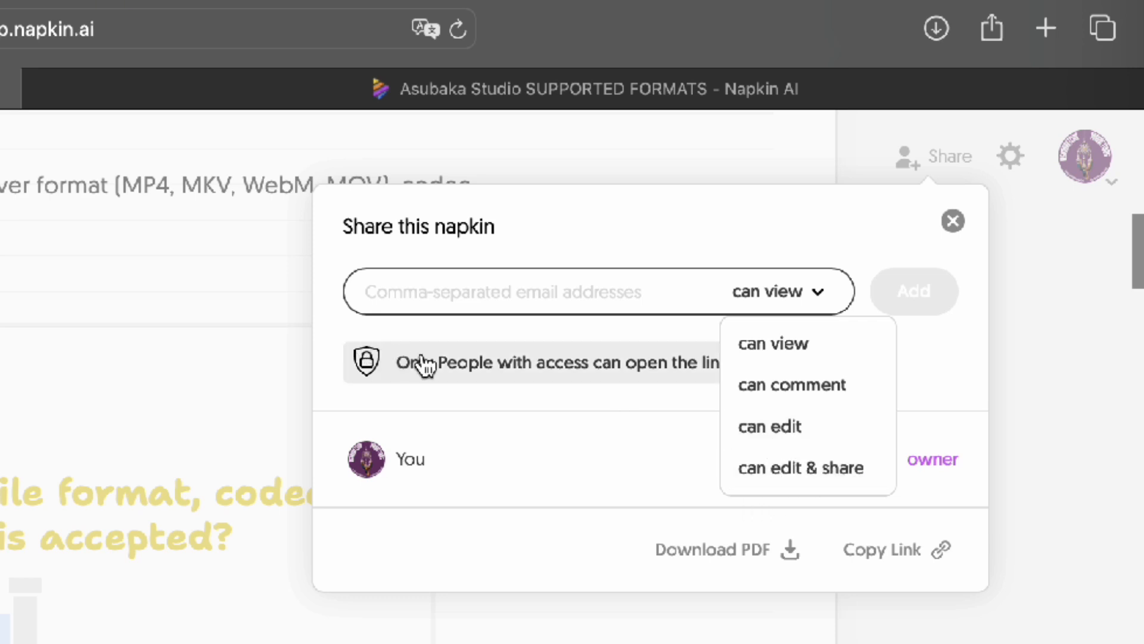
{"action": "left_click", "coordinate": [479, 403]}
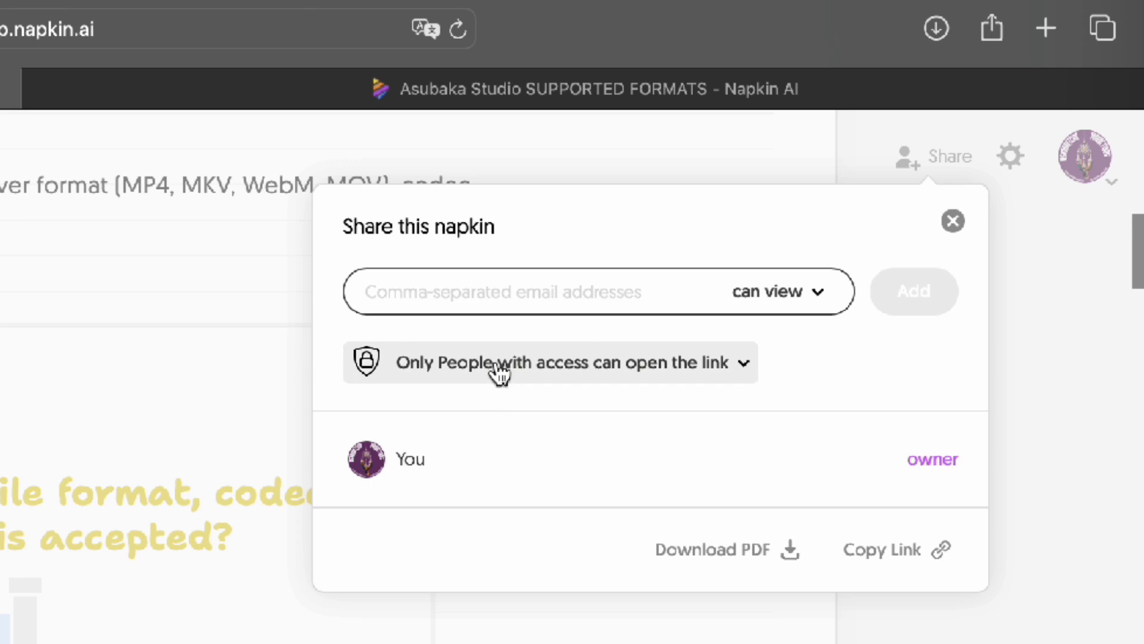
{"action": "left_click", "coordinate": [498, 373]}
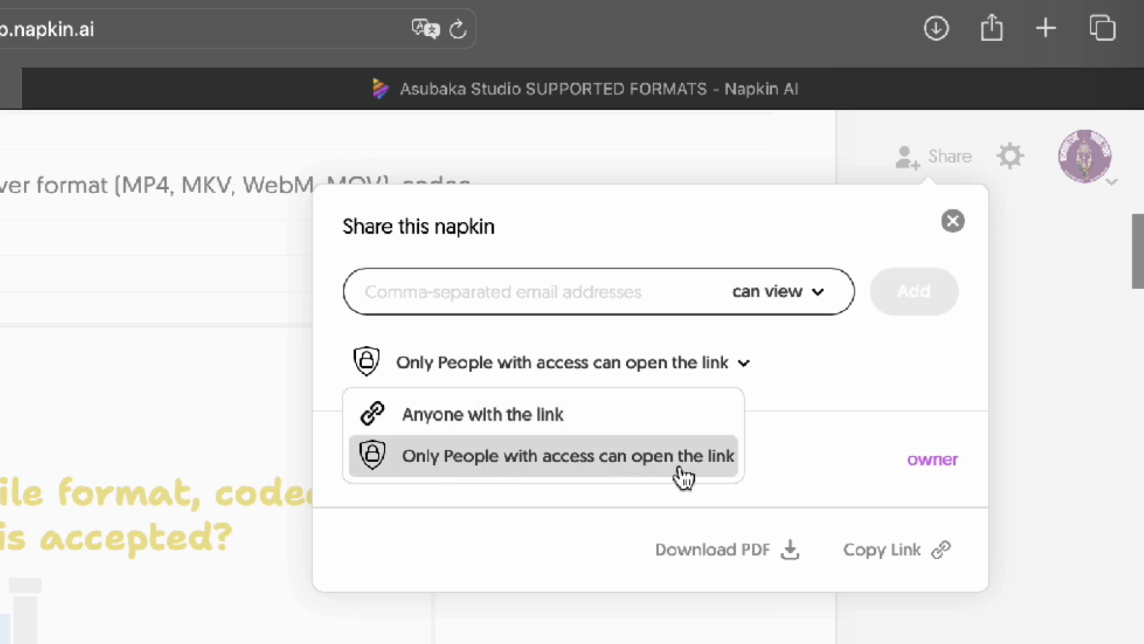
{"action": "left_click", "coordinate": [830, 392]}
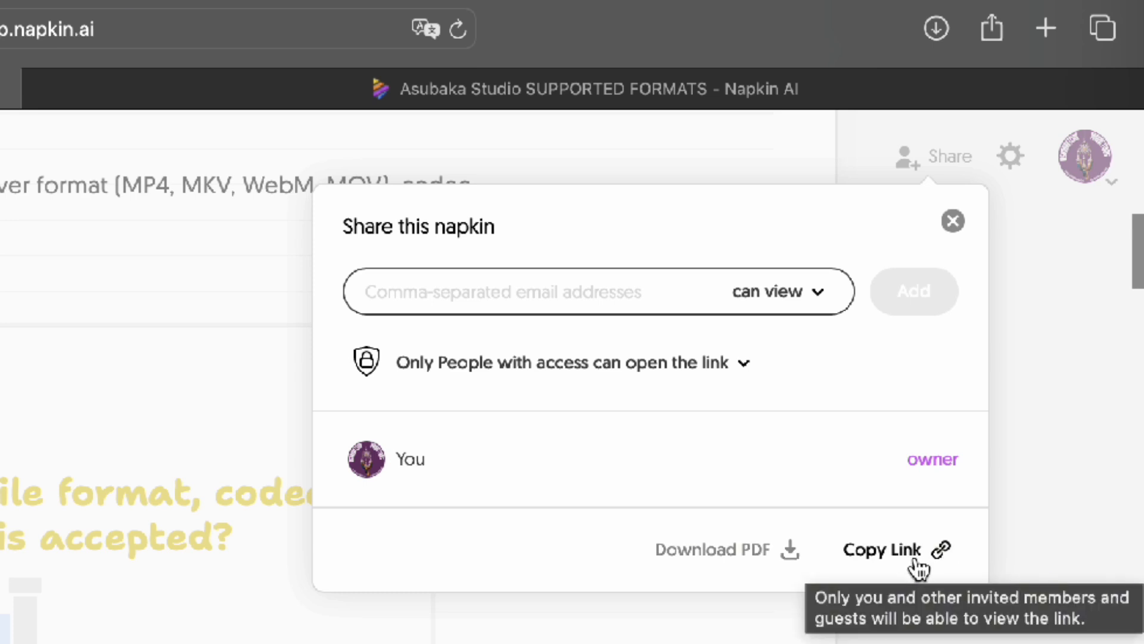
{"action": "left_click", "coordinate": [952, 220]}
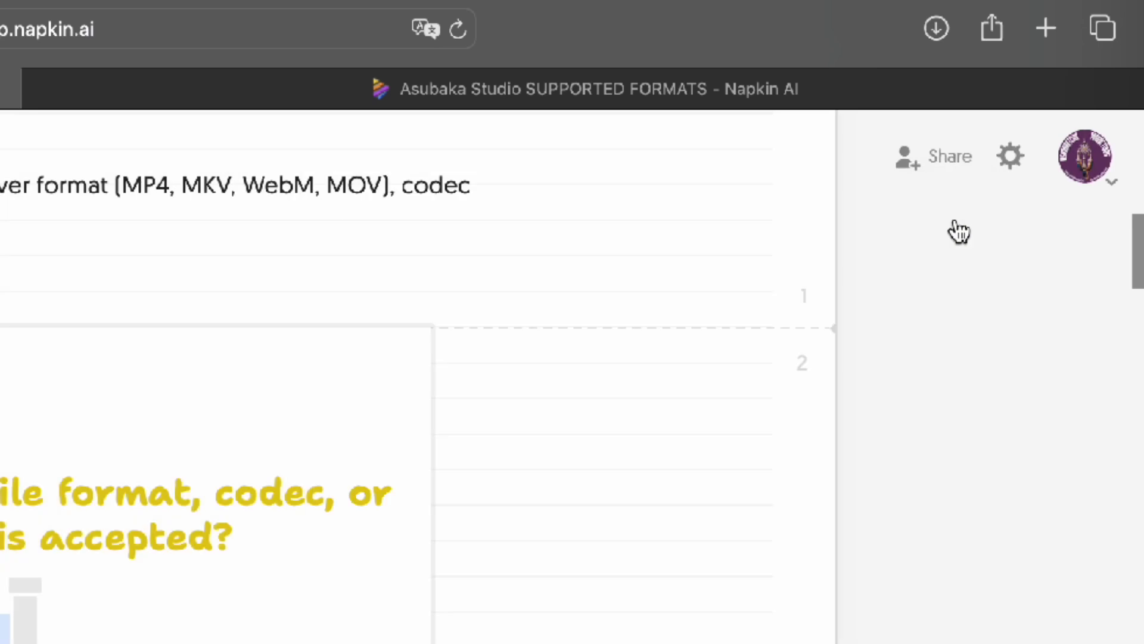
Step: Examine the canvas settings for the languages available for generated visuals and the page break formats
{"action": "left_click", "coordinate": [1012, 158]}
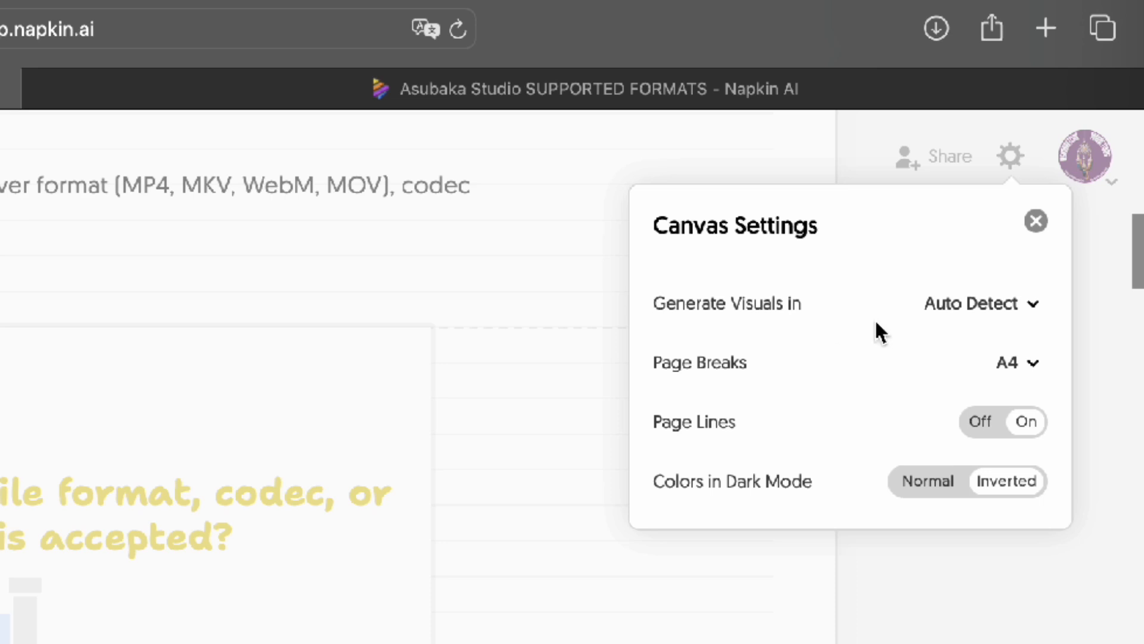
{"action": "left_click", "coordinate": [1007, 316]}
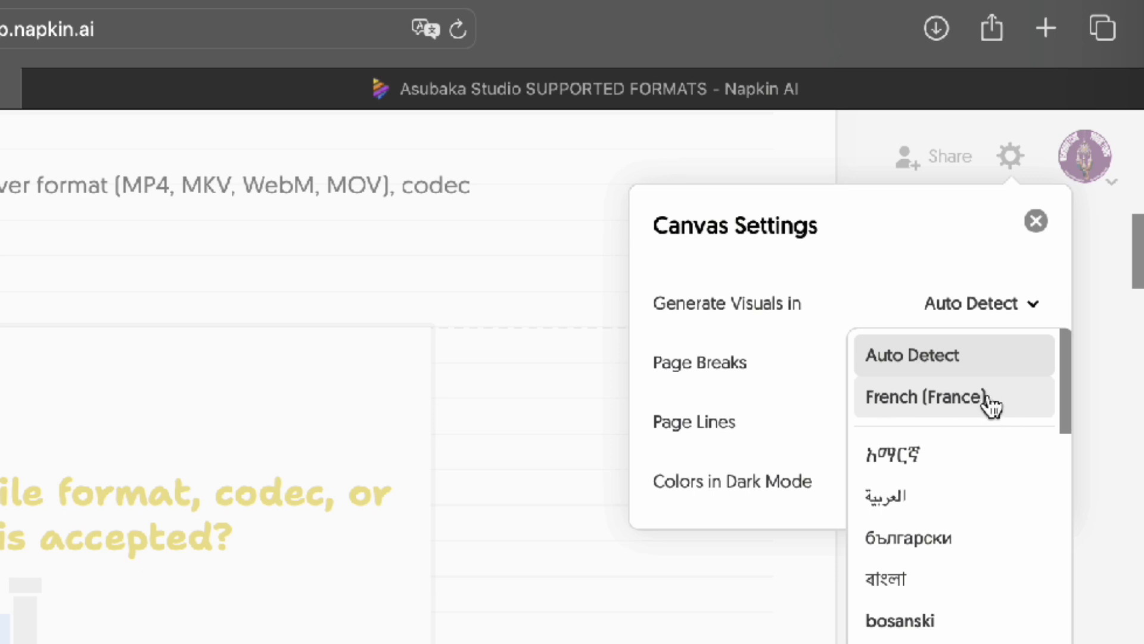
{"action": "scroll", "coordinate": [986, 524], "scroll_direction": "down", "scroll_amount": 10}
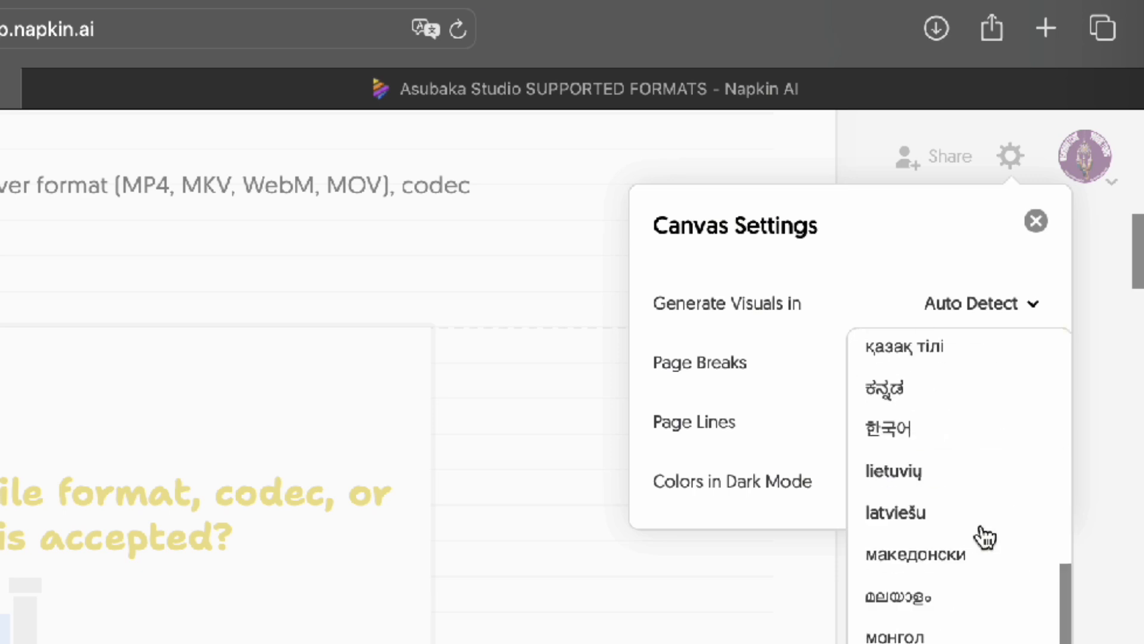
{"action": "scroll", "coordinate": [985, 535], "scroll_direction": "up", "scroll_amount": 7}
{"action": "scroll", "coordinate": [985, 537], "scroll_direction": "up", "scroll_amount": 5}
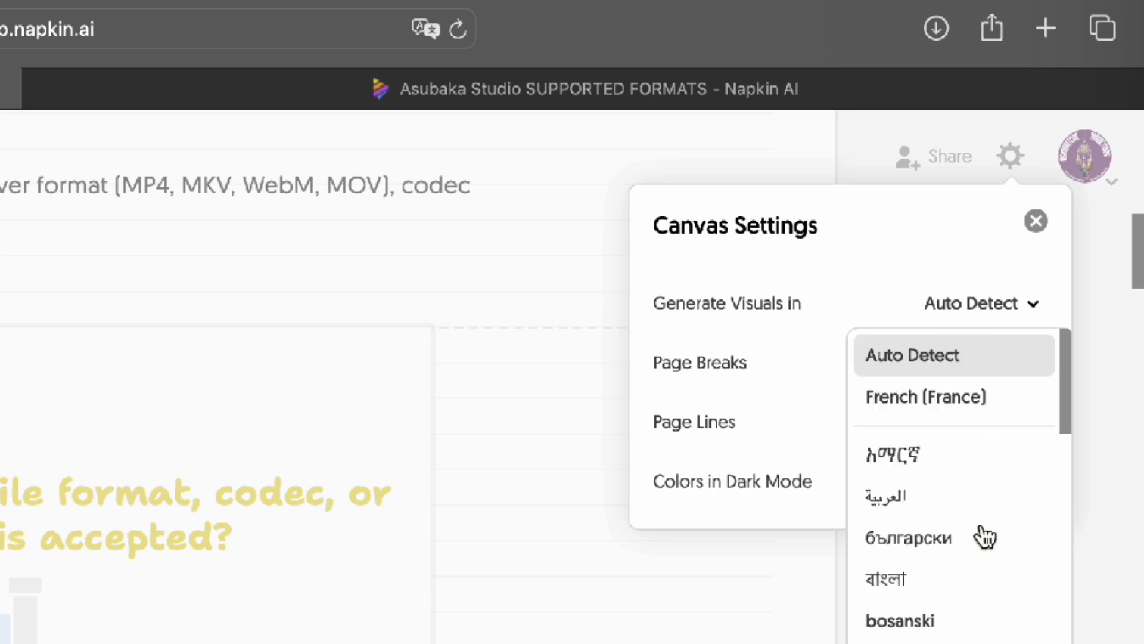
{"action": "left_click", "coordinate": [733, 368]}
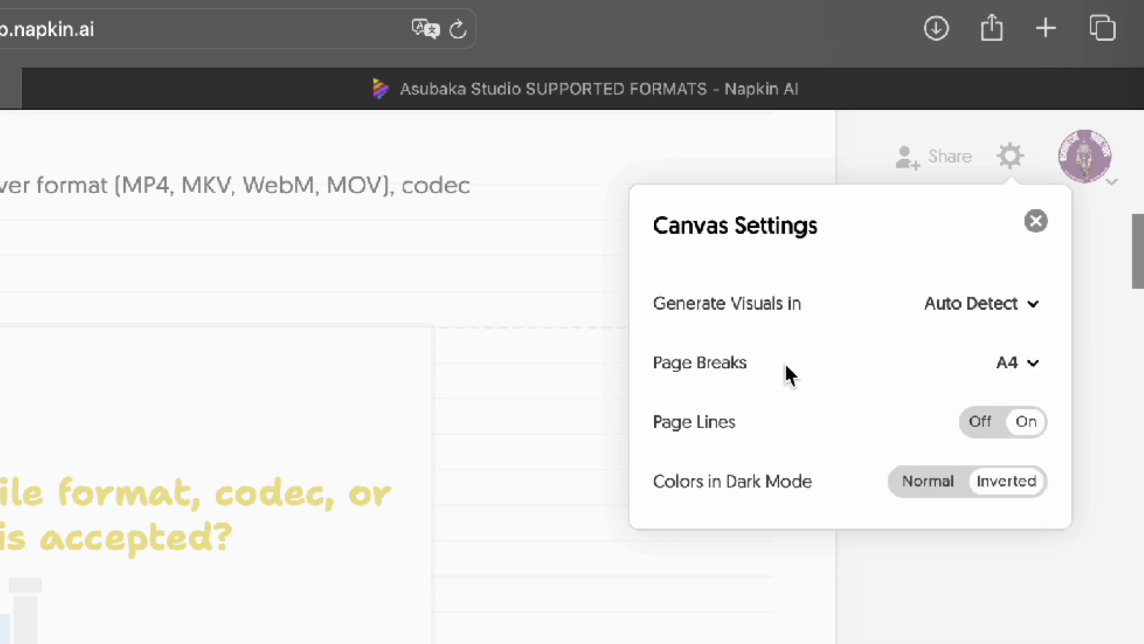
{"action": "left_click", "coordinate": [1036, 376]}
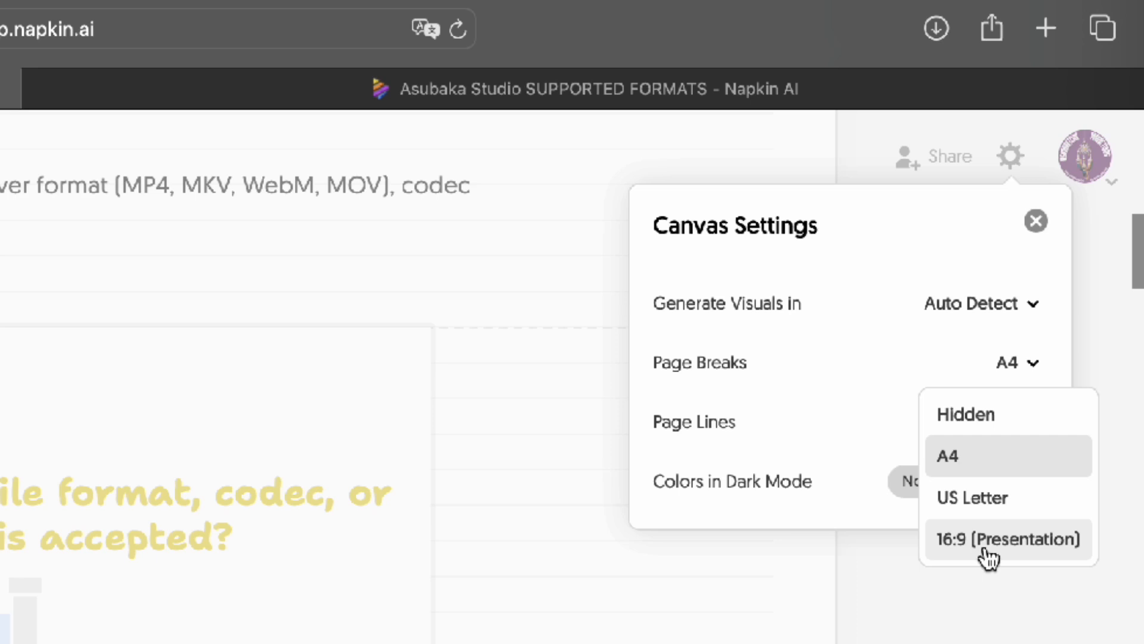
{"action": "left_click", "coordinate": [768, 440]}
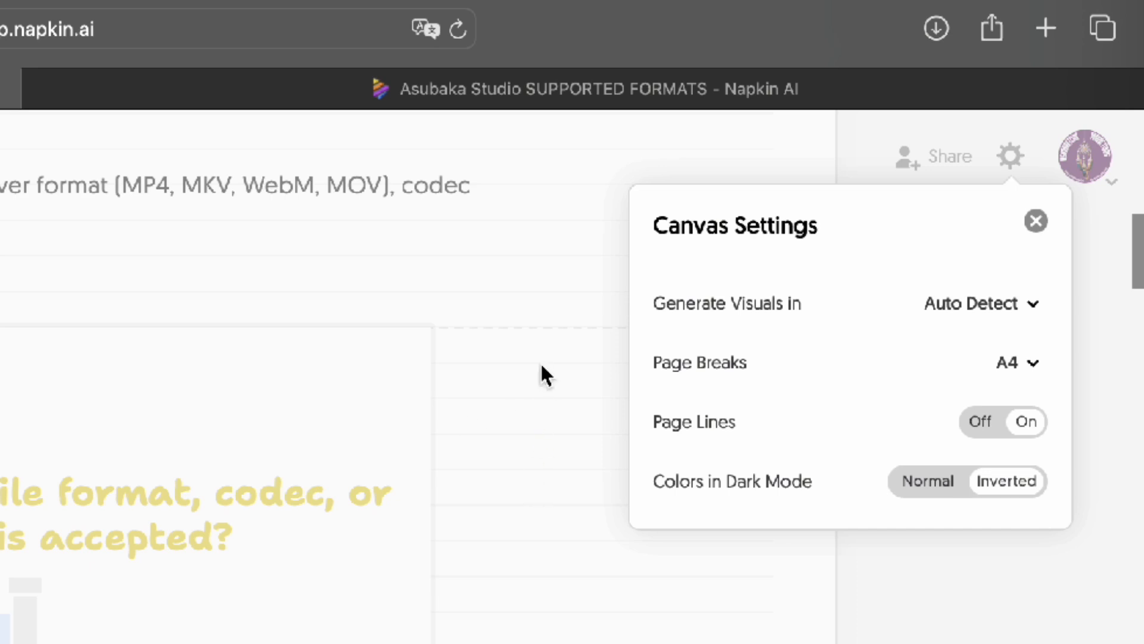
Step: Try turning page lines off and setting dark mode colours to Normal, restore both settings, and close the canvas settings
{"action": "left_click", "coordinate": [981, 421]}
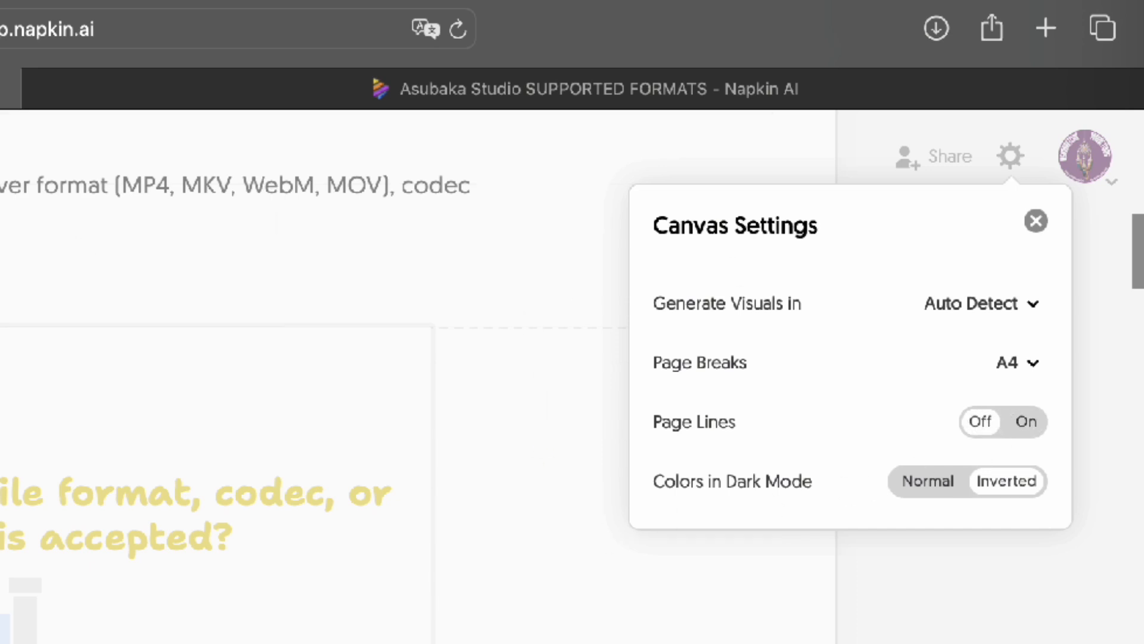
{"action": "left_click", "coordinate": [1027, 421]}
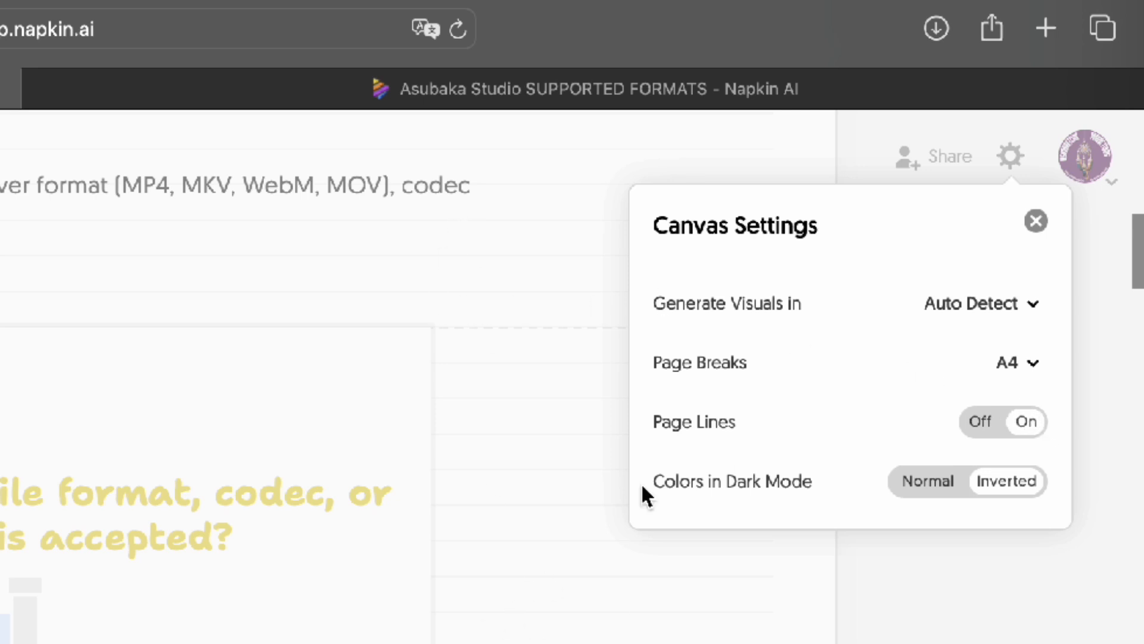
{"action": "left_click", "coordinate": [923, 490]}
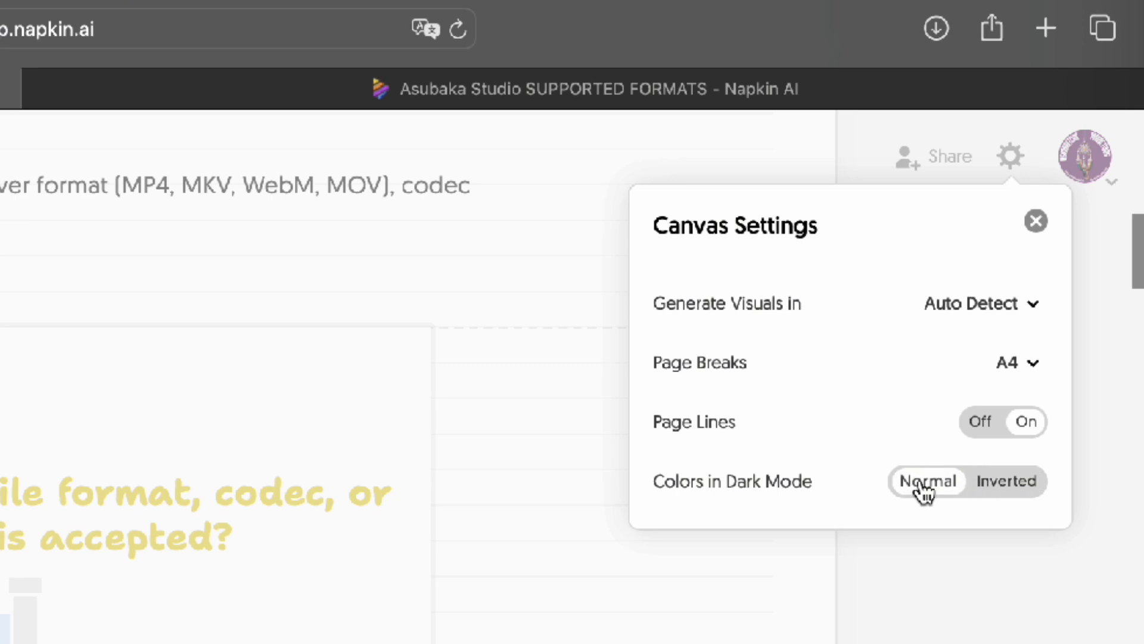
{"action": "left_click", "coordinate": [1018, 486]}
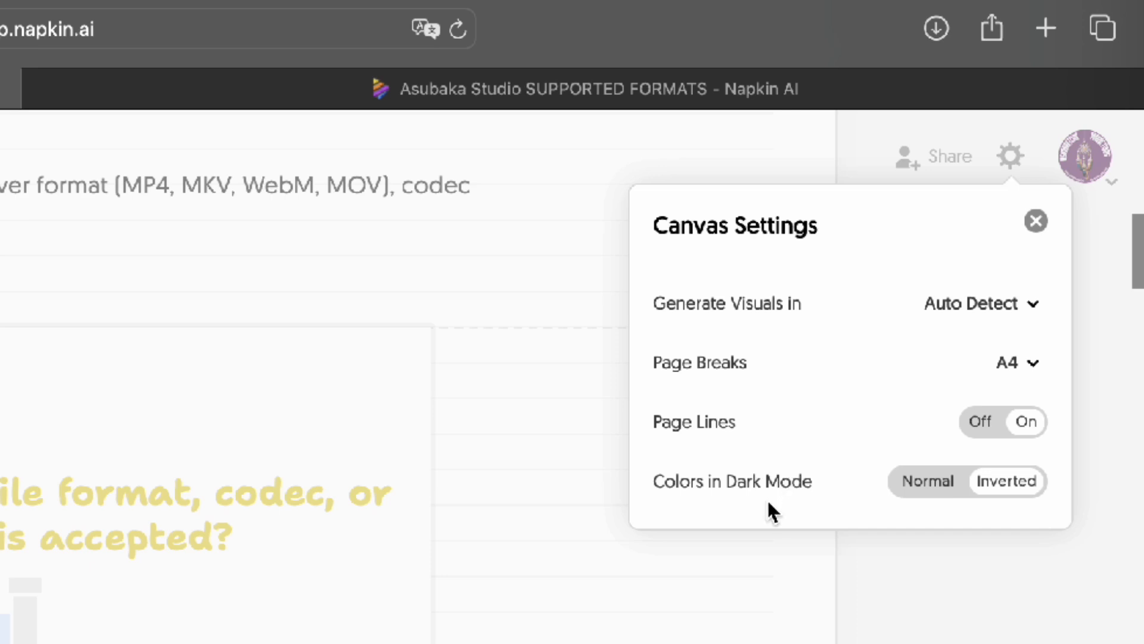
{"action": "left_click", "coordinate": [1036, 223]}
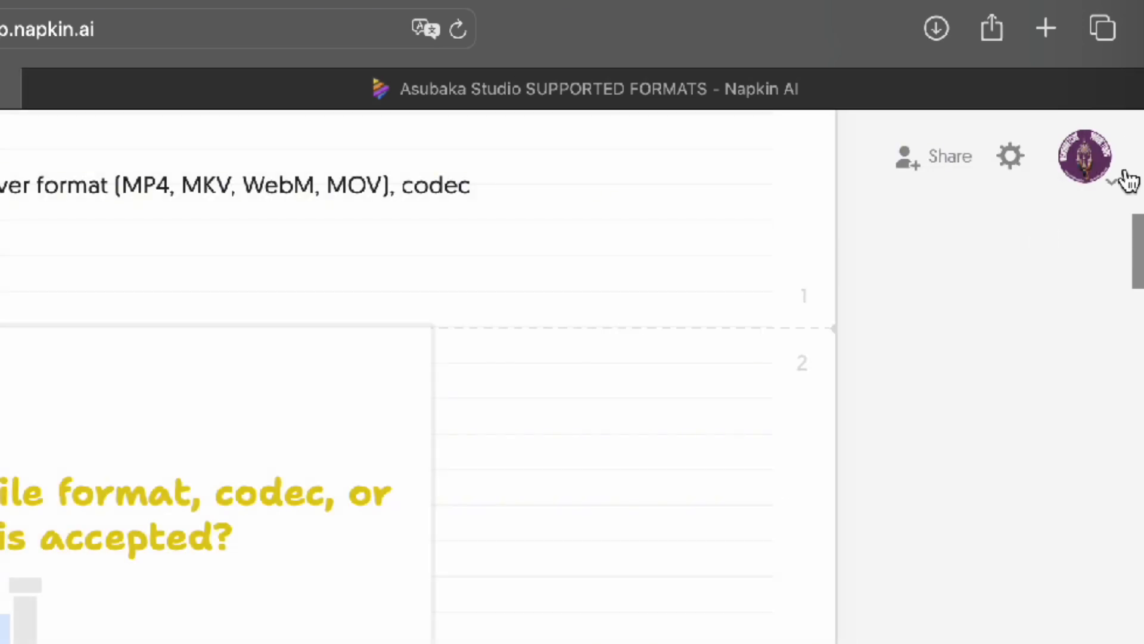
Step: Try the Auto appearance and set the interface theme to Dark
{"action": "left_click", "coordinate": [1112, 190]}
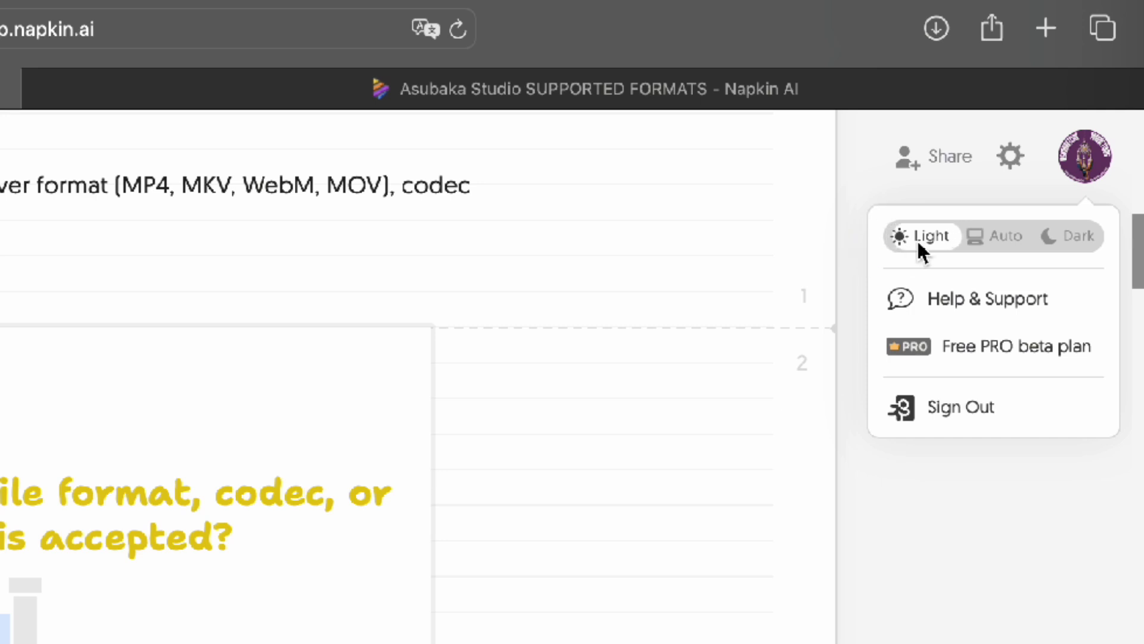
{"action": "left_click", "coordinate": [1003, 238]}
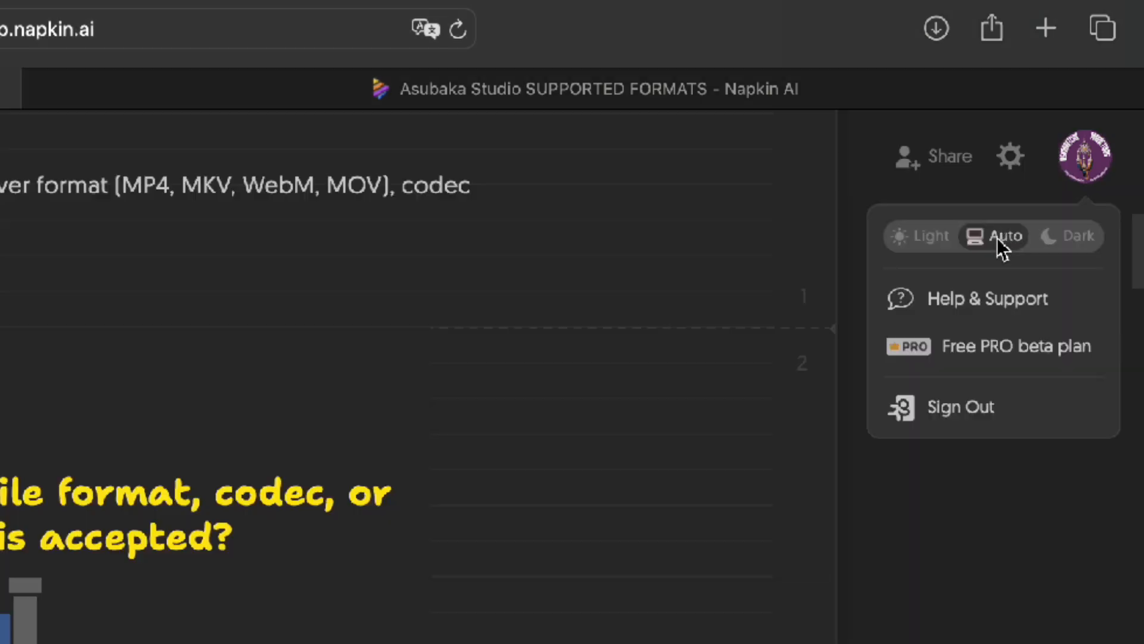
{"action": "left_click", "coordinate": [1043, 243]}
{"action": "mouse_move", "coordinate": [971, 359]}
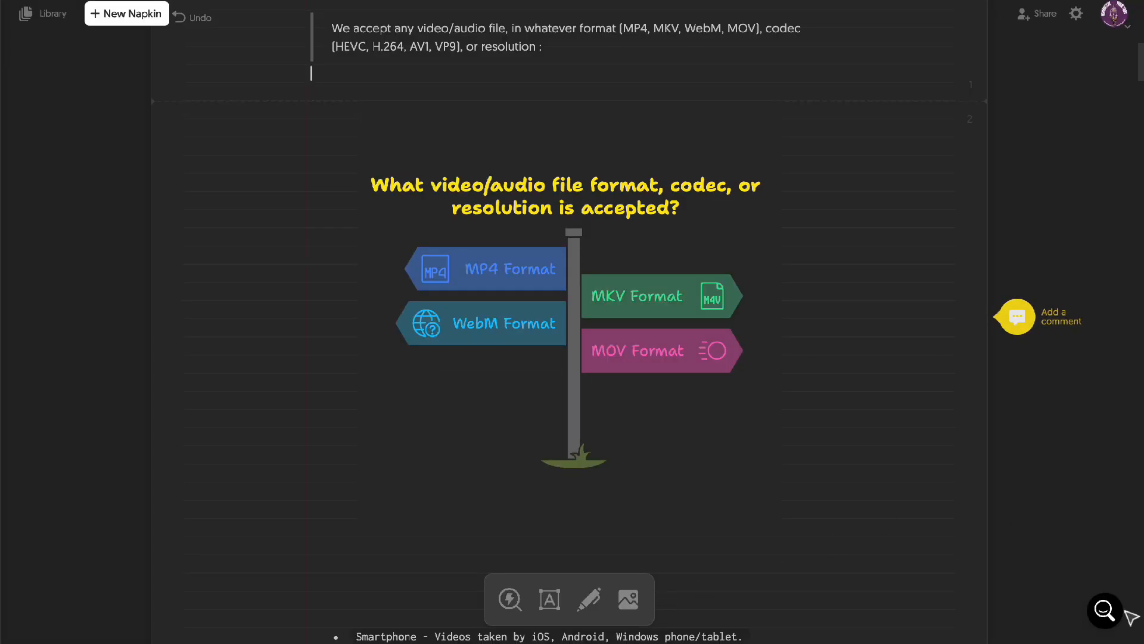
Step: View the Napkin support window with its help articles and close it
{"action": "left_click", "coordinate": [1104, 610]}
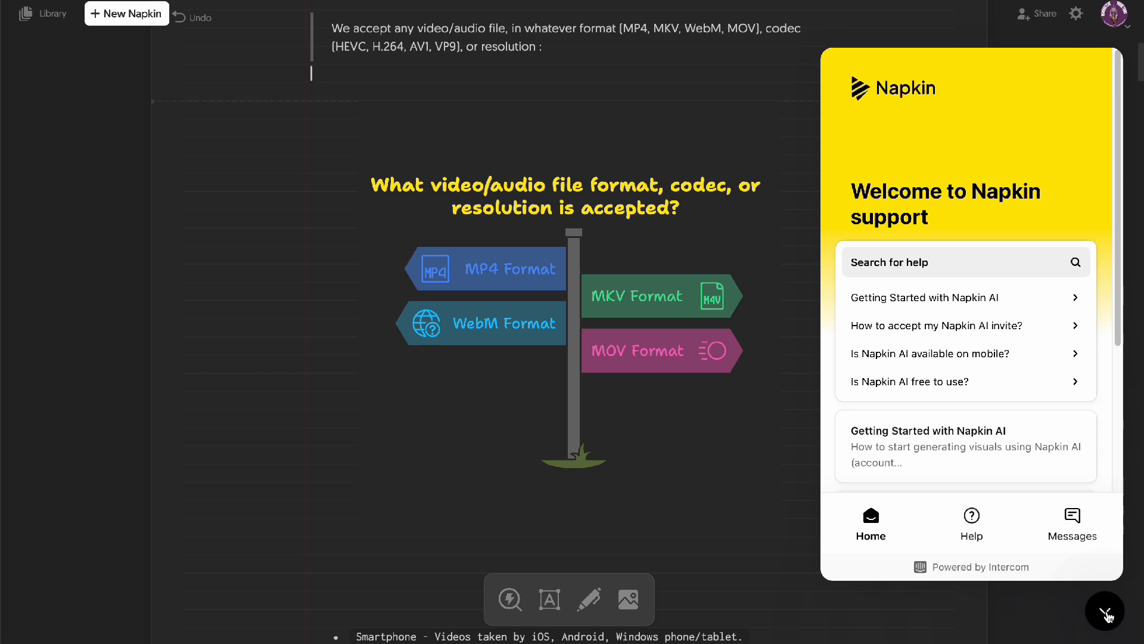
{"action": "left_click", "coordinate": [1106, 613]}
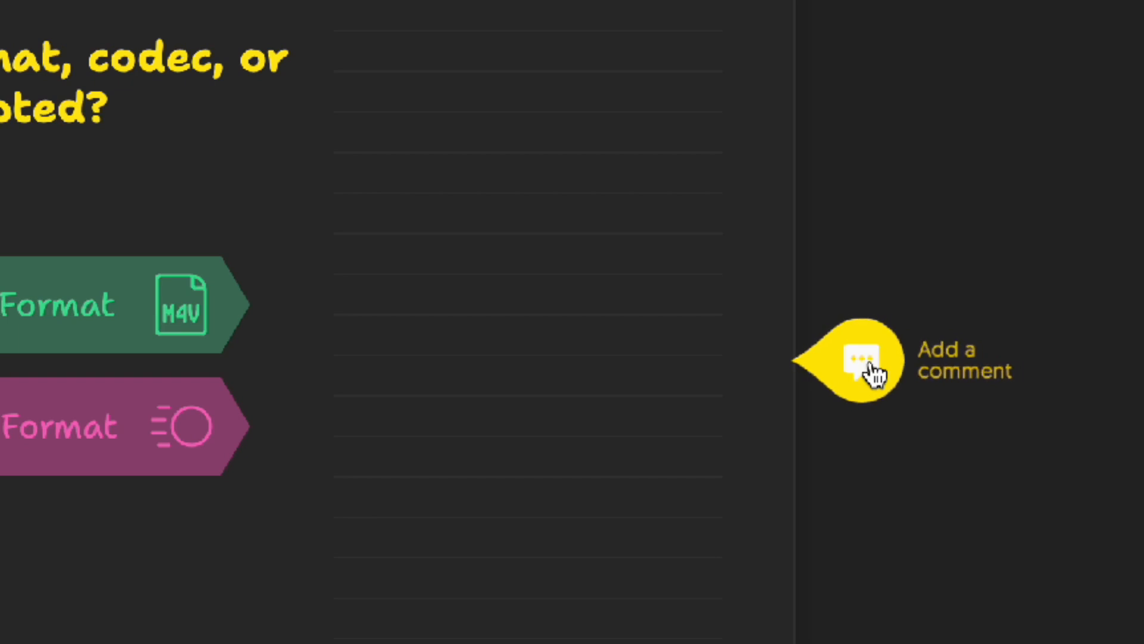
Step: Post the comment "commentaire" beside the blank area above the accepted-formats paragraph and open a reply to it
{"action": "scroll", "coordinate": [784, 444], "scroll_direction": "up", "scroll_amount": 3}
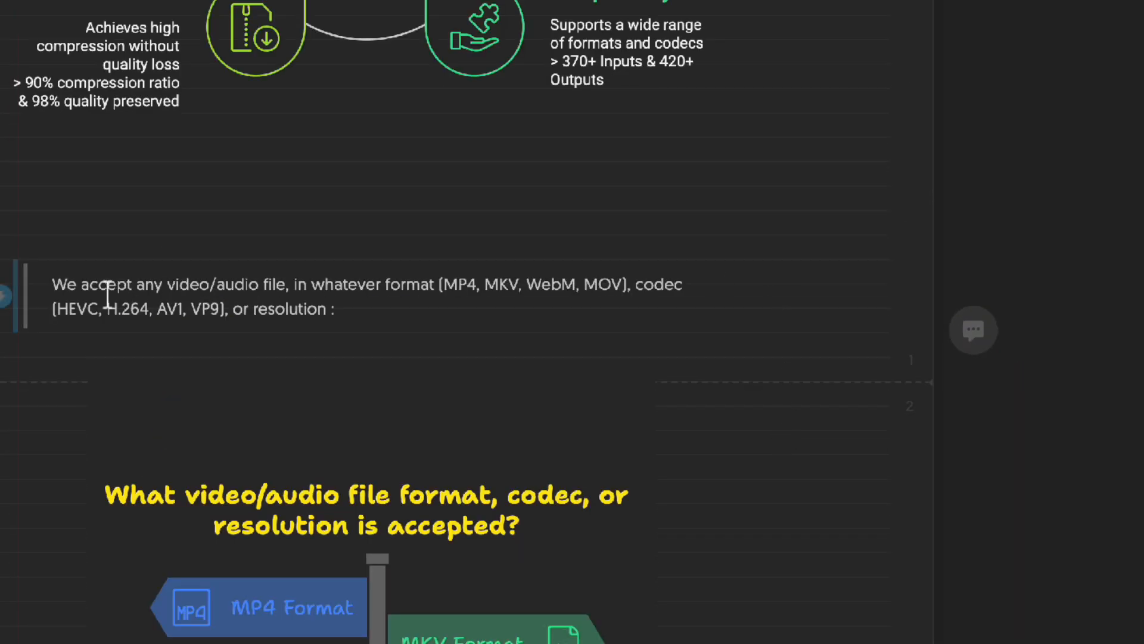
{"action": "scroll", "coordinate": [793, 363], "scroll_direction": "up", "scroll_amount": 3}
{"action": "scroll", "coordinate": [751, 417], "scroll_direction": "down", "scroll_amount": 1}
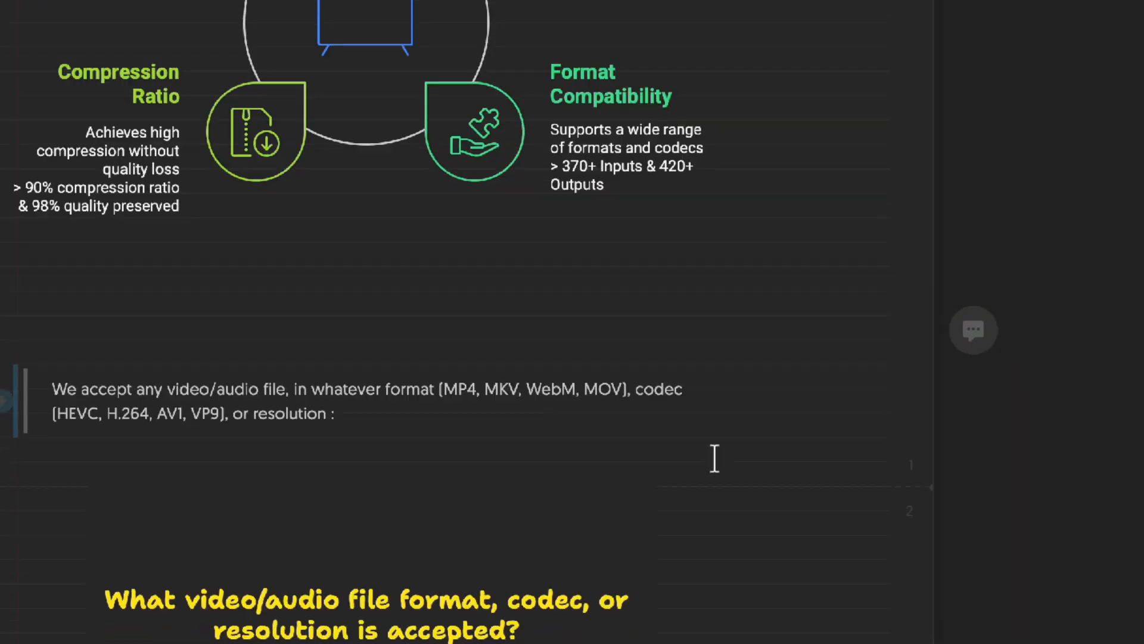
{"action": "left_click", "coordinate": [975, 332]}
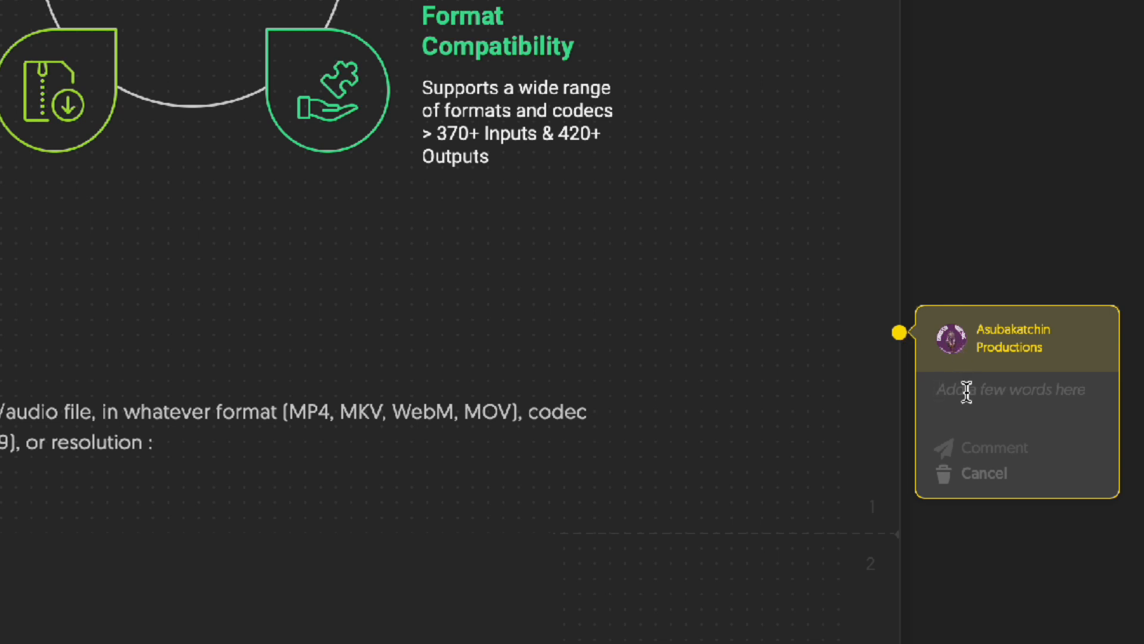
{"action": "type", "text": "commentaire"}
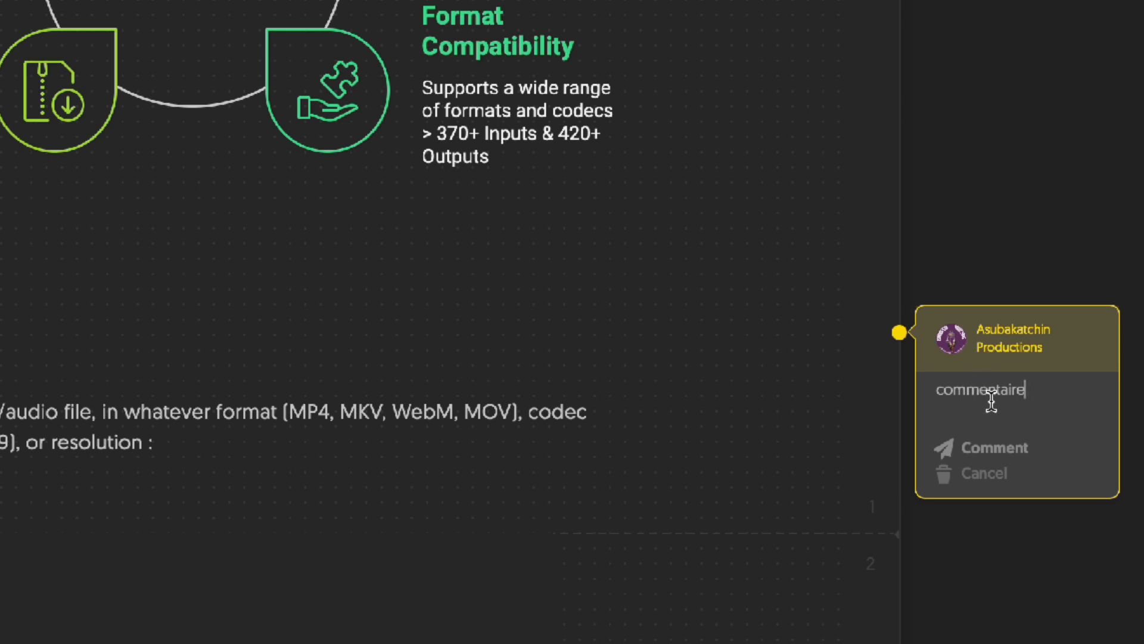
{"action": "left_click", "coordinate": [1024, 455]}
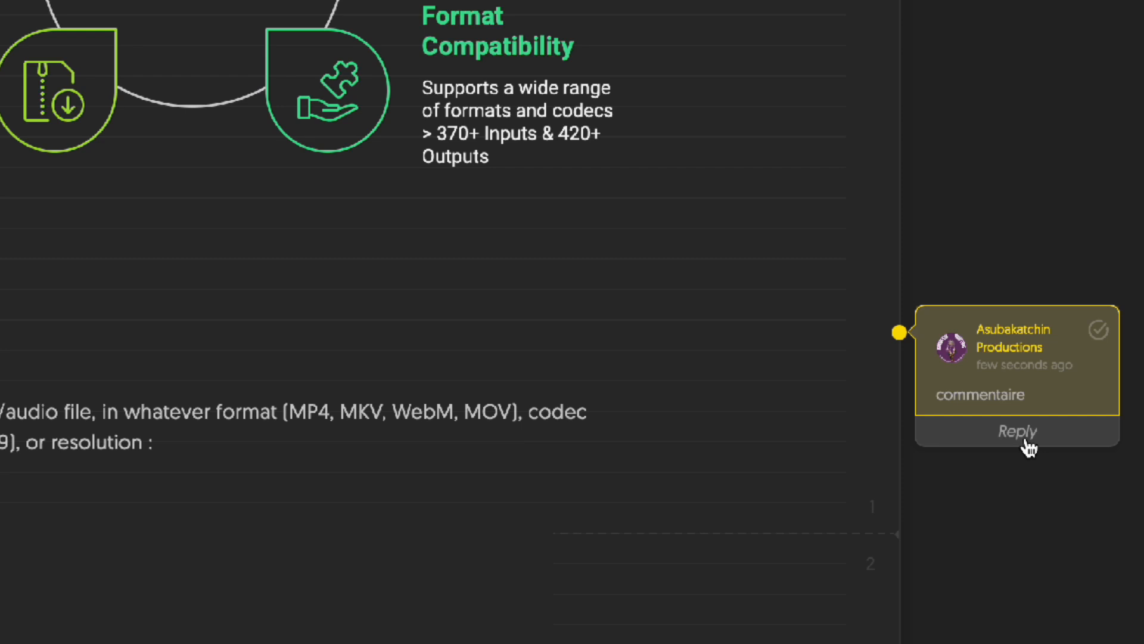
{"action": "left_click", "coordinate": [1029, 445]}
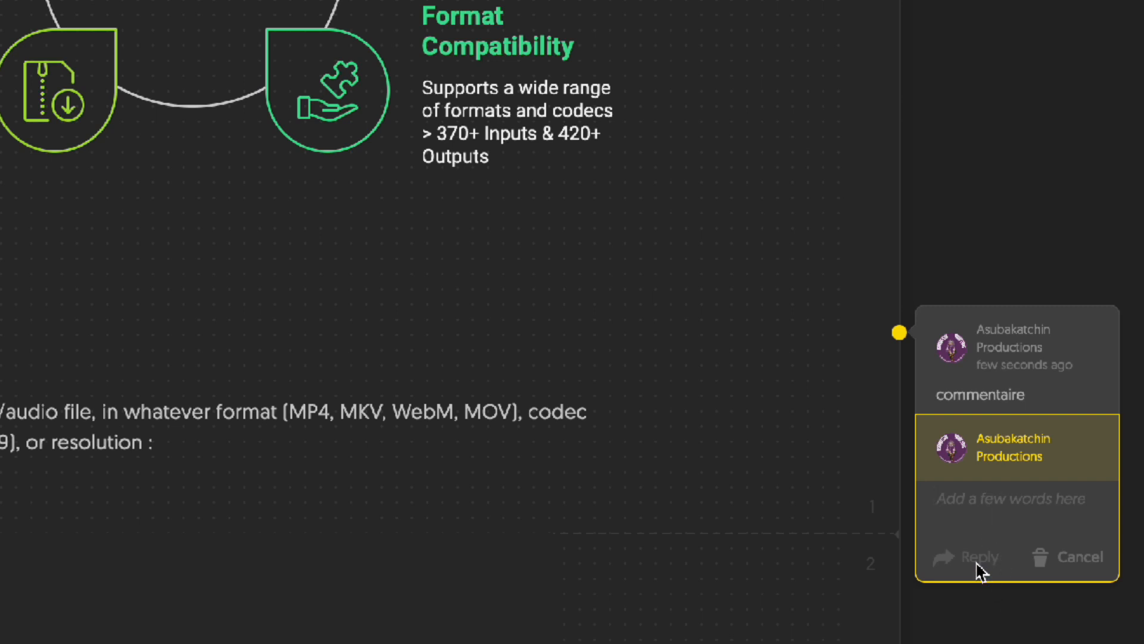
Step: Highlight the text from "WebM" through "codec" in the accepted-formats paragraph and attach the comment "commentaire" to it
{"action": "left_click_drag", "start_coordinate": [453, 430], "coordinate": [557, 427]}
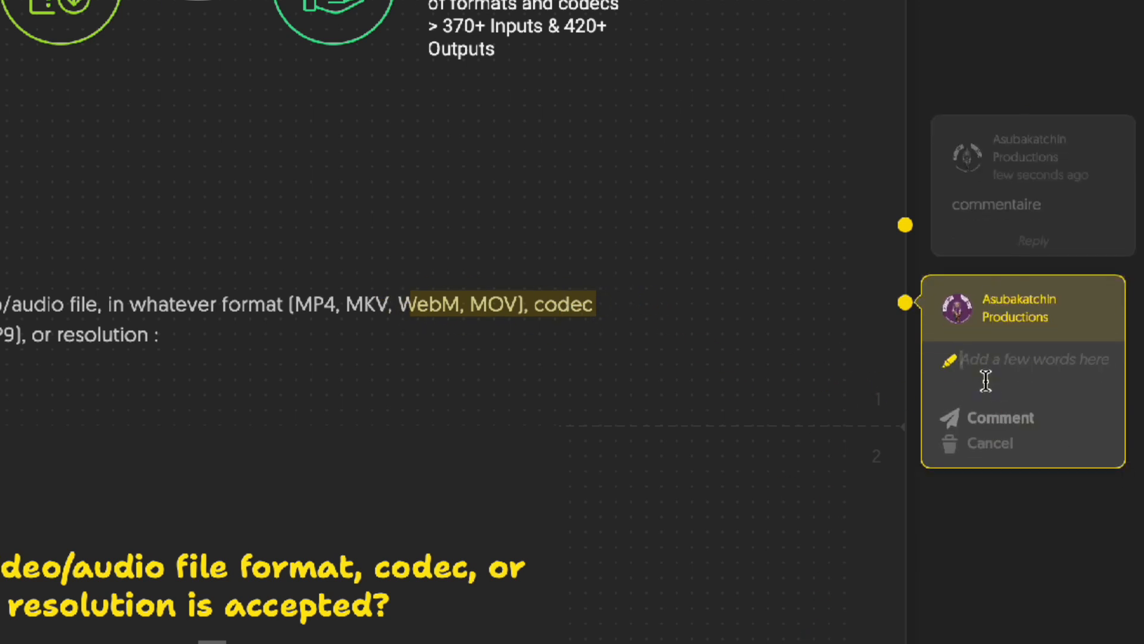
{"action": "type", "text": "commentaire"}
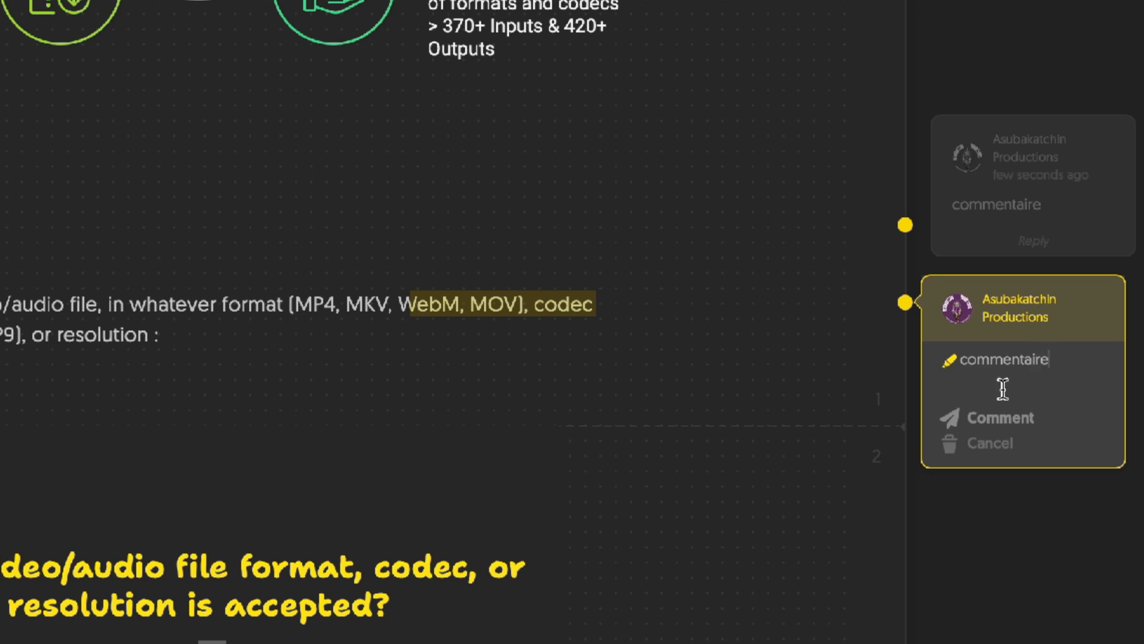
{"action": "left_click", "coordinate": [1013, 419]}
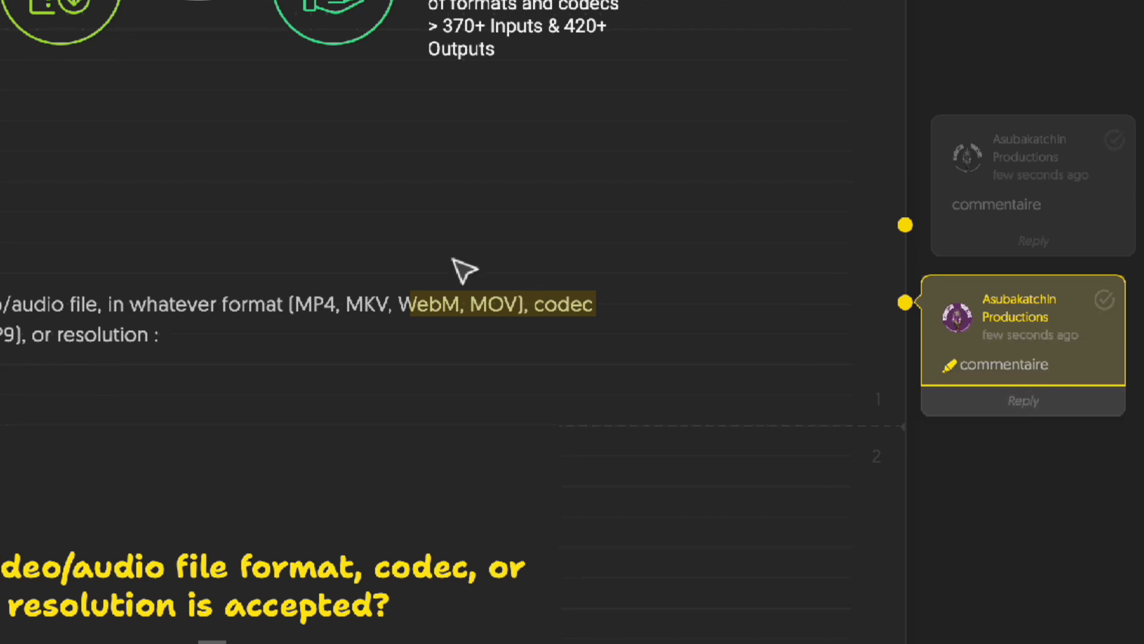
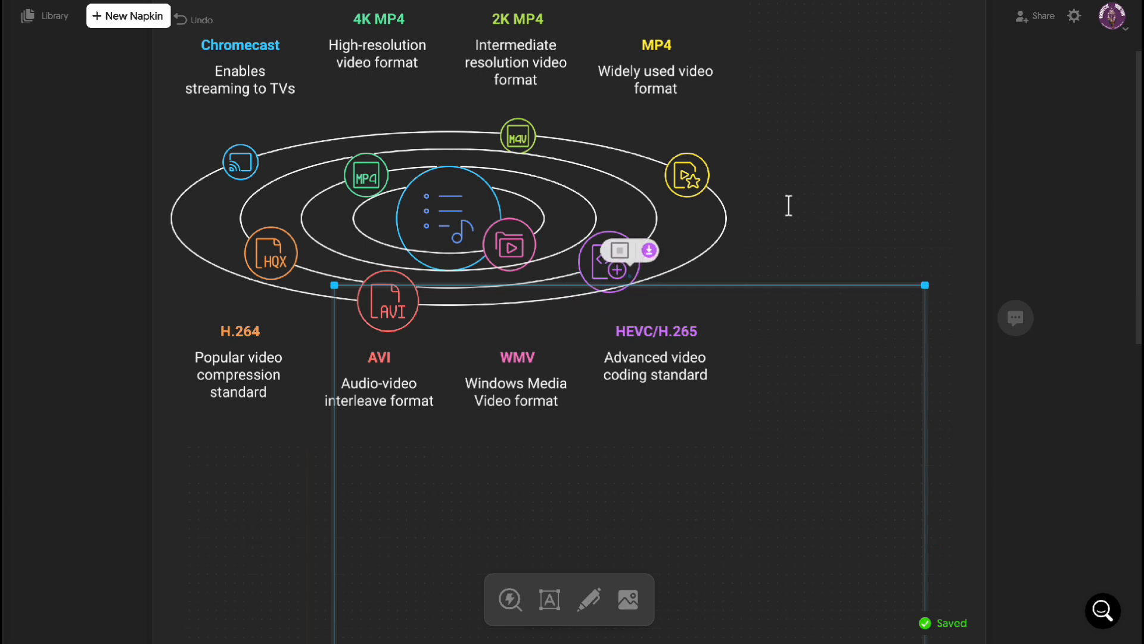
{"action": "scroll", "coordinate": [799, 268], "scroll_direction": "up", "scroll_amount": 2}
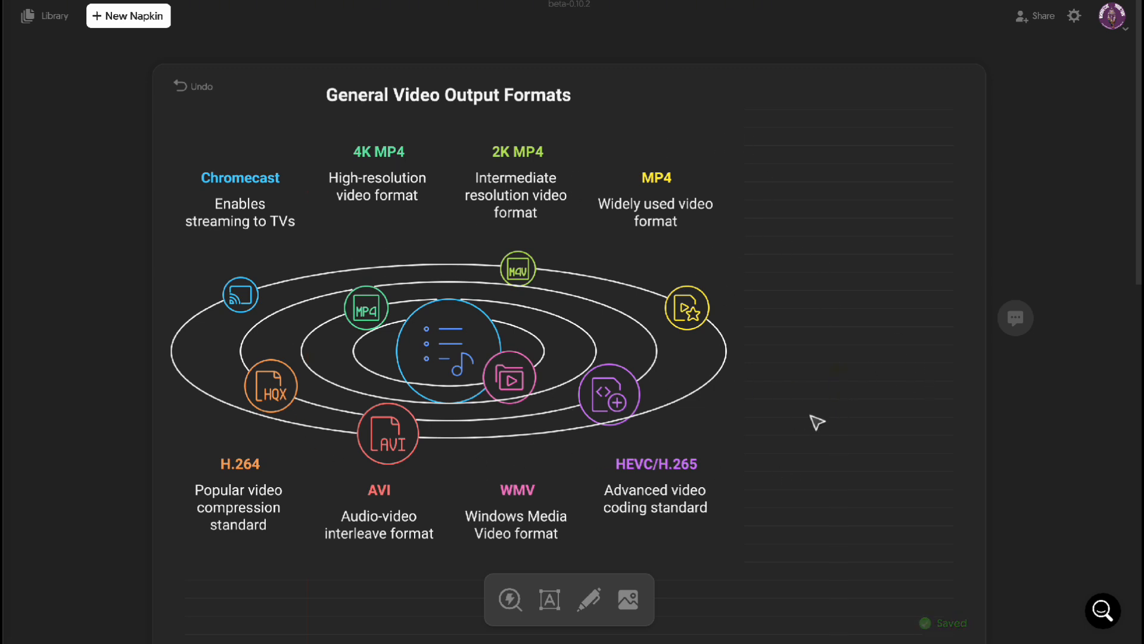
{"action": "scroll", "coordinate": [822, 307], "scroll_direction": "down", "scroll_amount": 4}
{"action": "scroll", "coordinate": [825, 314], "scroll_direction": "up", "scroll_amount": 4}
{"action": "scroll", "coordinate": [828, 325], "scroll_direction": "down", "scroll_amount": 4}
{"action": "scroll", "coordinate": [830, 328], "scroll_direction": "up", "scroll_amount": 1}
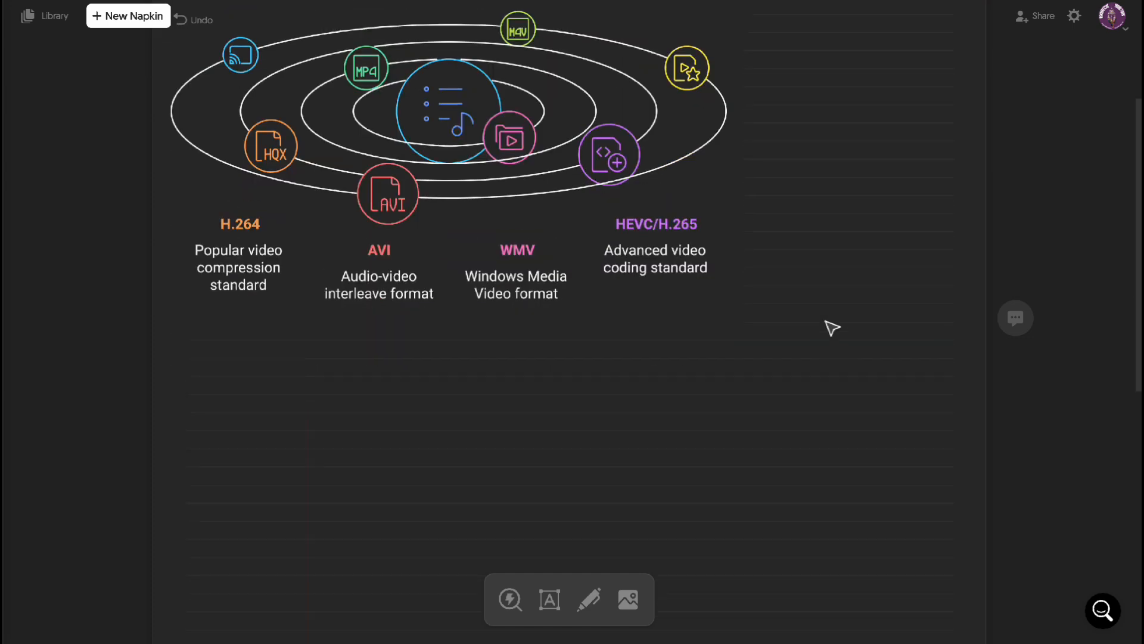
Step: Sketch a diagonal line and a diamond beside it in the blank area below the video-formats diagram
{"action": "scroll", "coordinate": [832, 328], "scroll_direction": "down", "scroll_amount": 3}
{"action": "scroll", "coordinate": [833, 328], "scroll_direction": "up", "scroll_amount": 1}
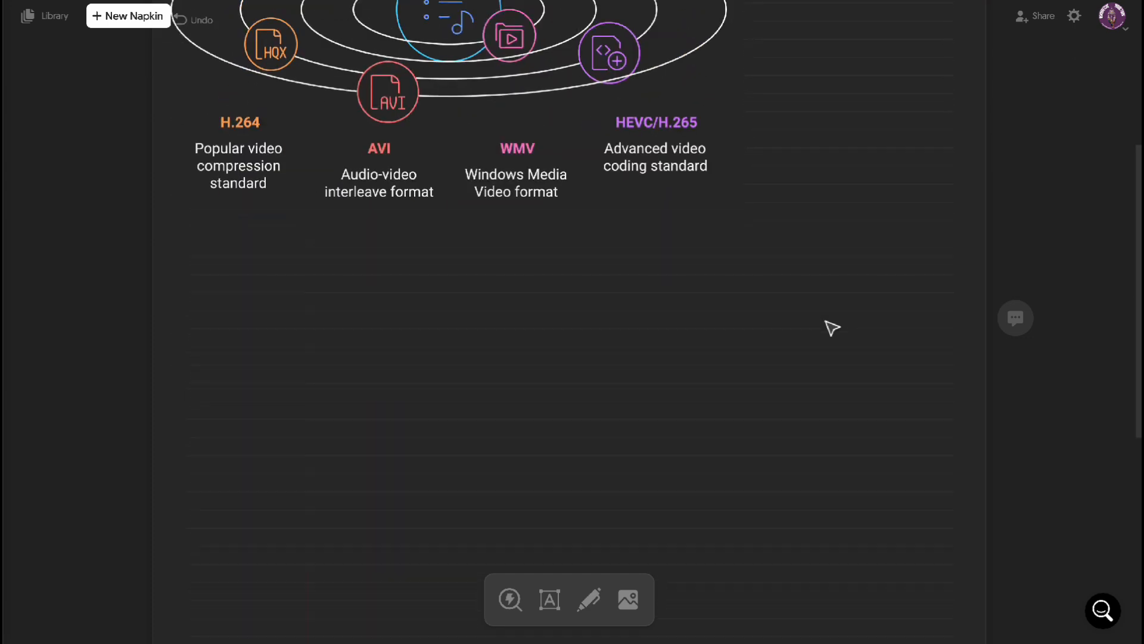
{"action": "left_click", "coordinate": [592, 609]}
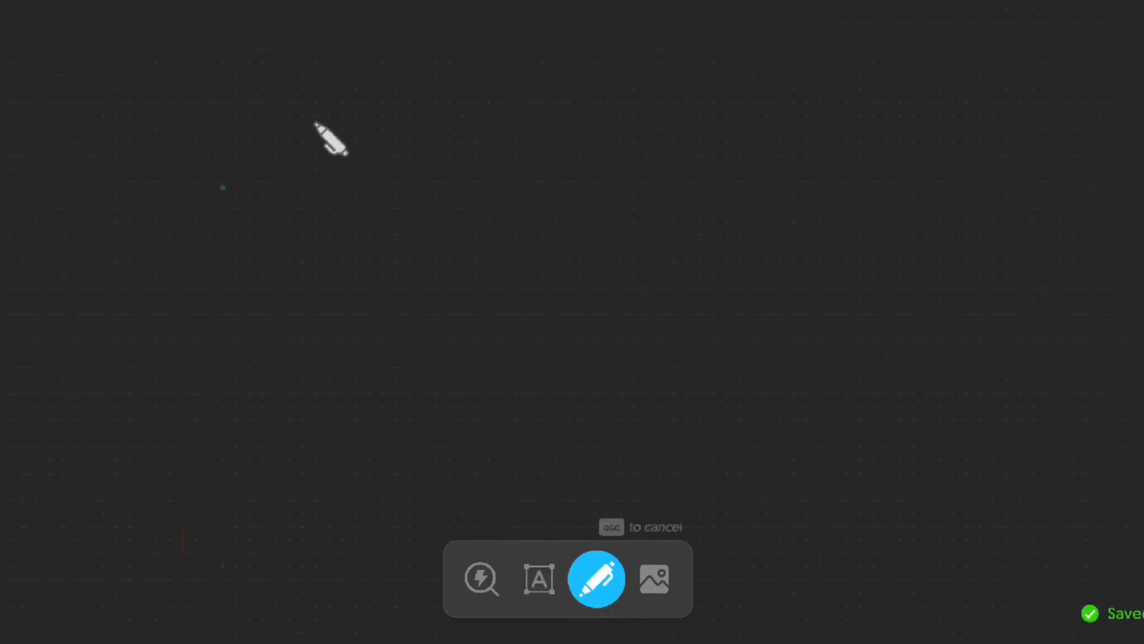
{"action": "left_click_drag", "start_coordinate": [406, 82], "coordinate": [300, 188]}
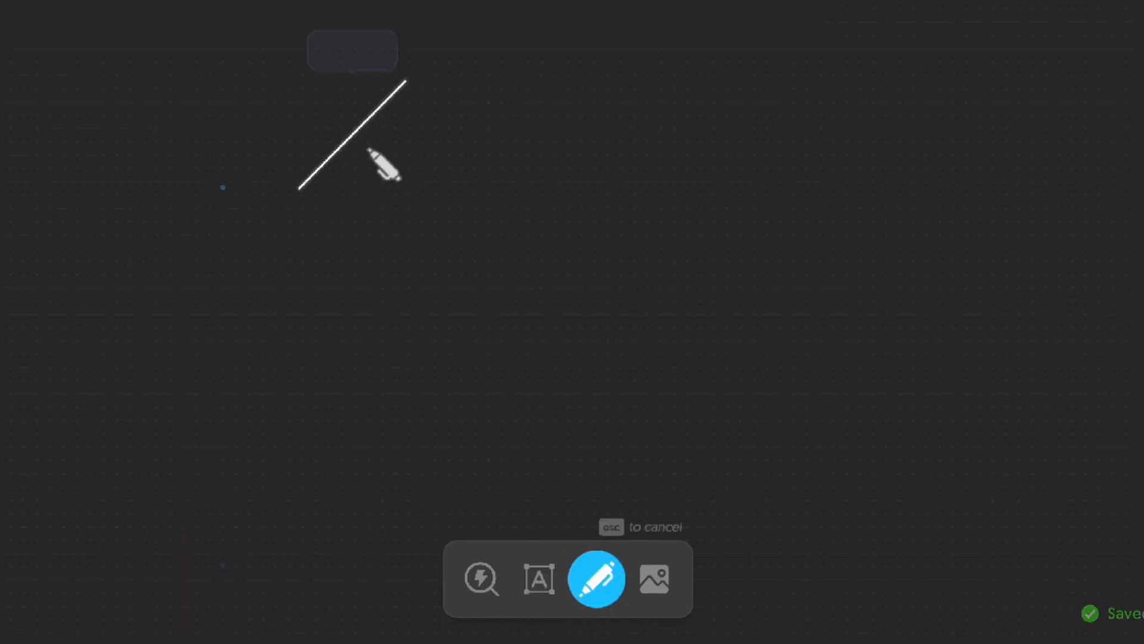
{"action": "mouse_move", "coordinate": [424, 117]}
{"action": "left_mouse_down"}
{"action": "mouse_move", "coordinate": [342, 211]}
{"action": "mouse_move", "coordinate": [467, 229]}
{"action": "mouse_move", "coordinate": [427, 119]}
{"action": "left_mouse_up"}
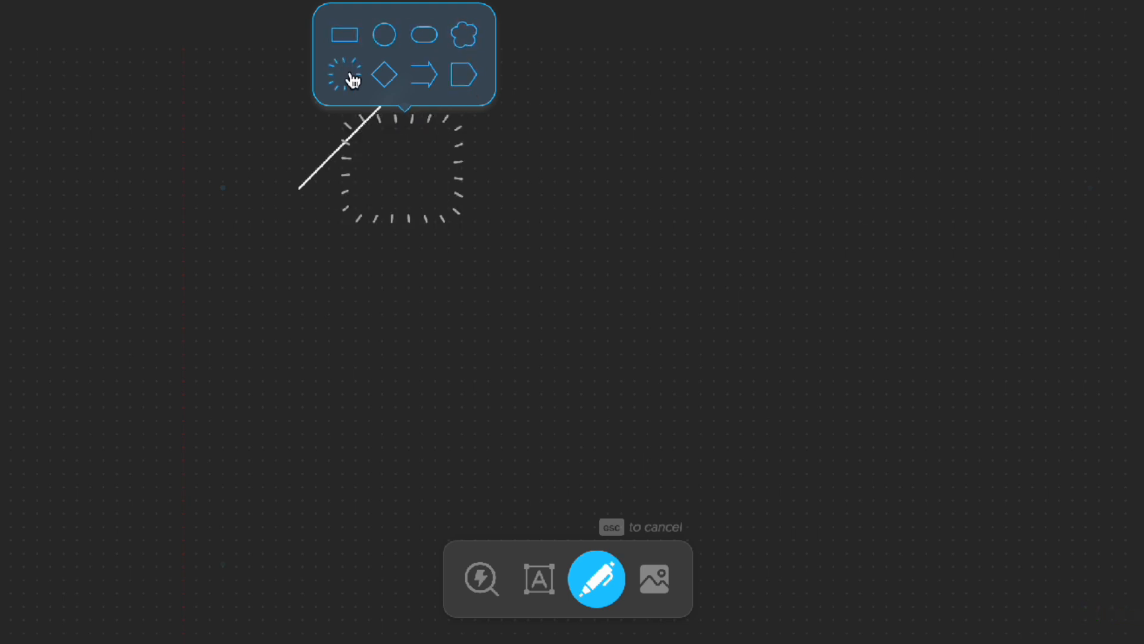
{"action": "left_click", "coordinate": [382, 75]}
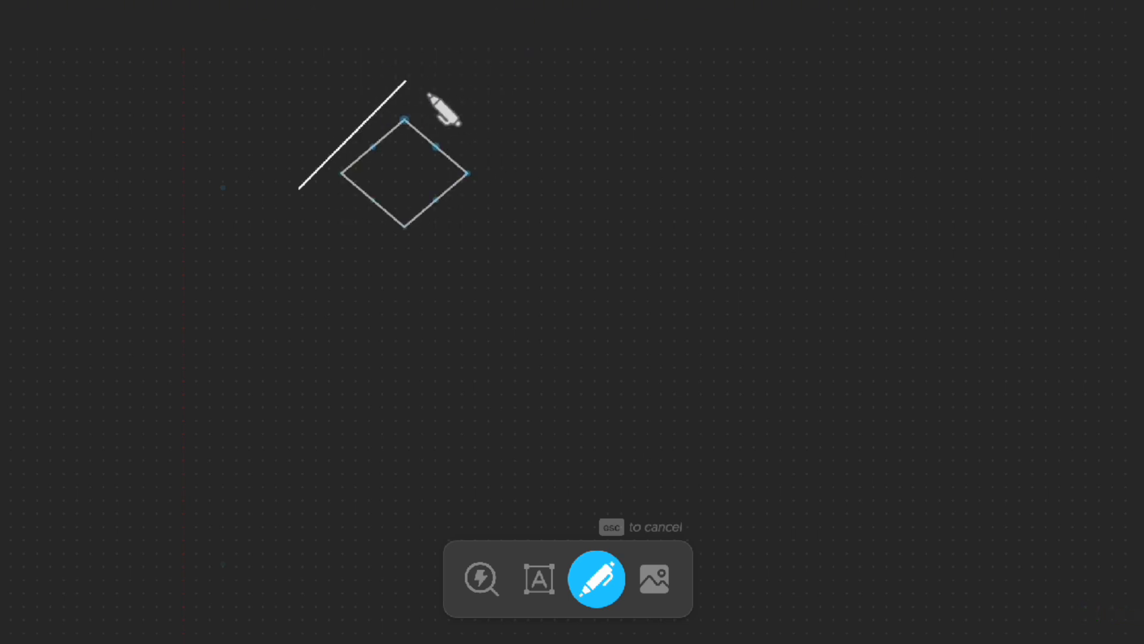
Step: Sketch an arrow curving around the diamond, try the other suggested line styles, and keep the curved arrow
{"action": "mouse_move", "coordinate": [423, 243]}
{"action": "left_mouse_down"}
{"action": "mouse_move", "coordinate": [525, 176]}
{"action": "mouse_move", "coordinate": [521, 123]}
{"action": "mouse_move", "coordinate": [447, 98]}
{"action": "left_mouse_up"}
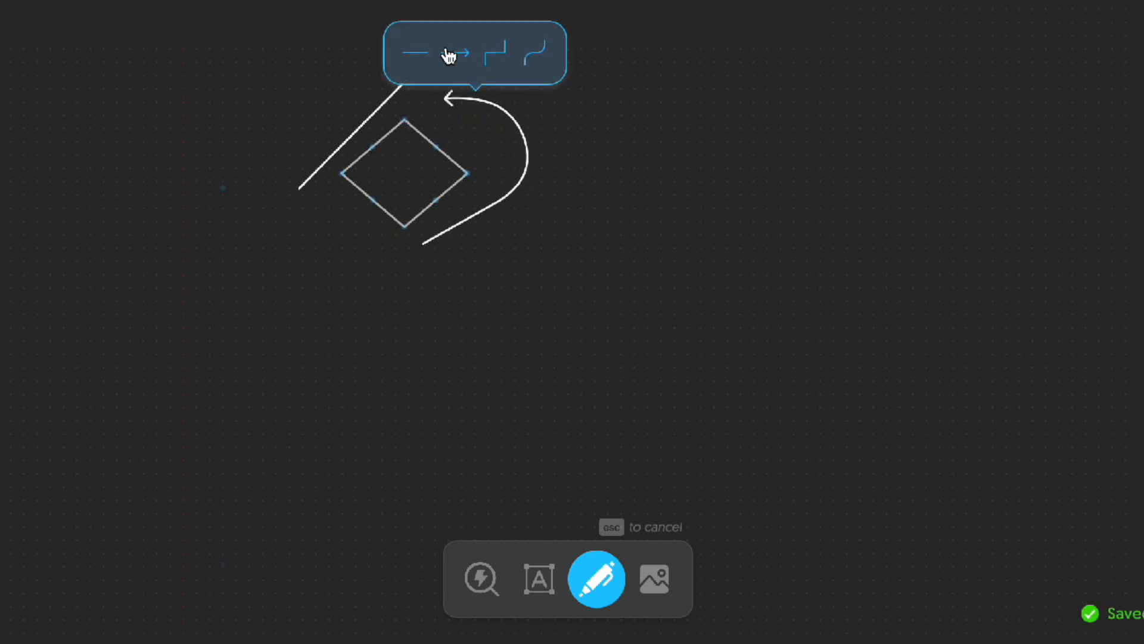
{"action": "left_click", "coordinate": [492, 64]}
{"action": "left_click", "coordinate": [470, 64]}
{"action": "left_click", "coordinate": [420, 59]}
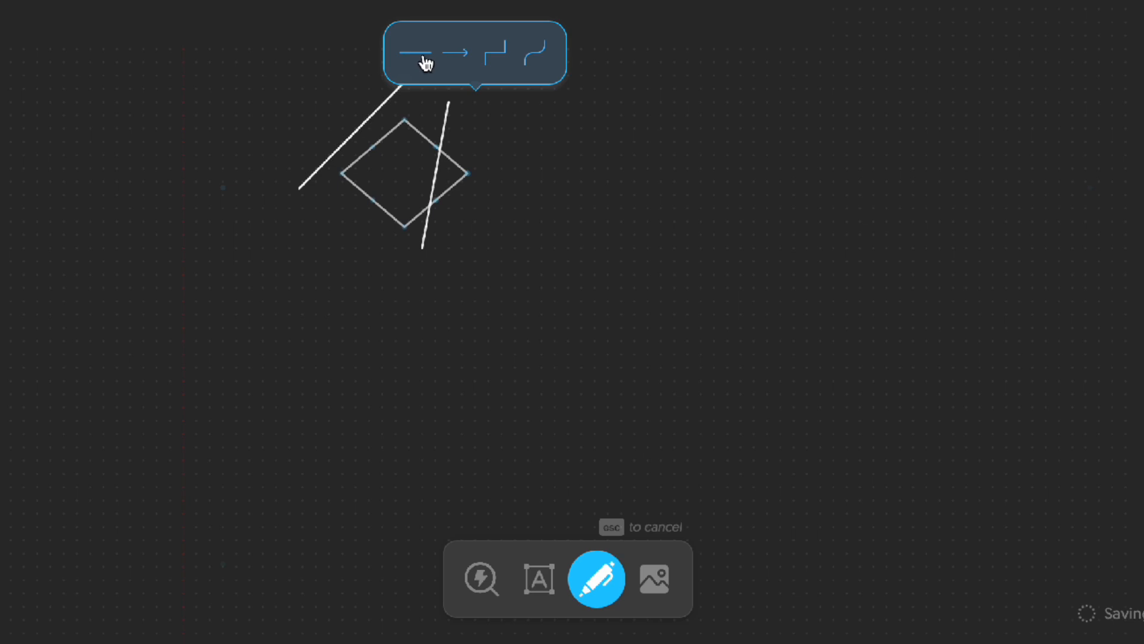
{"action": "left_click", "coordinate": [460, 65]}
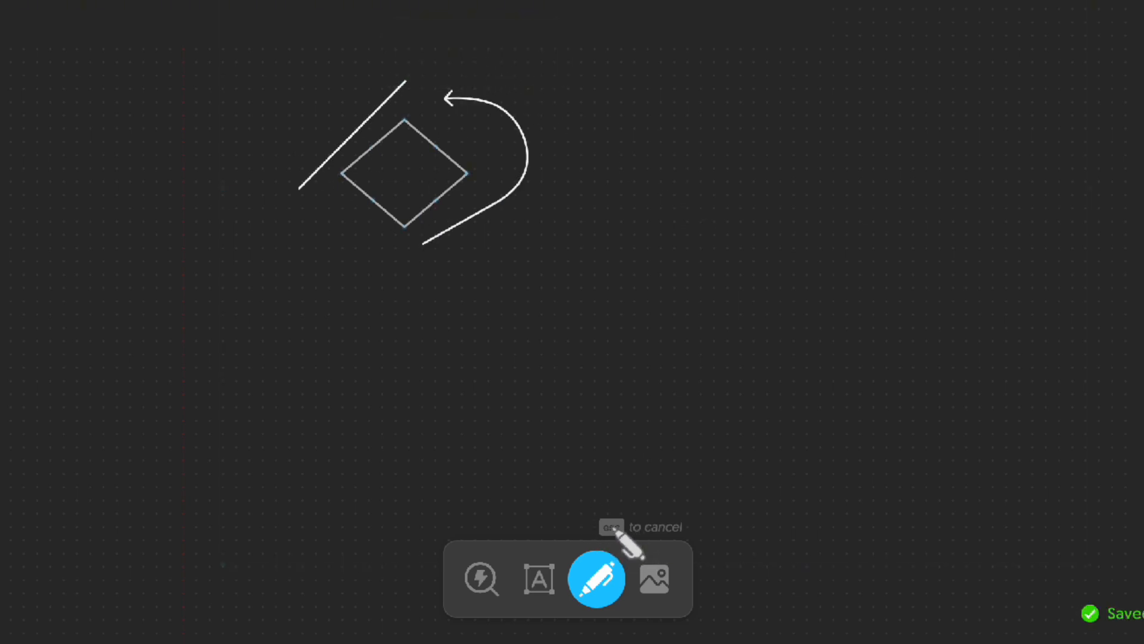
{"action": "key", "text": "Escape"}
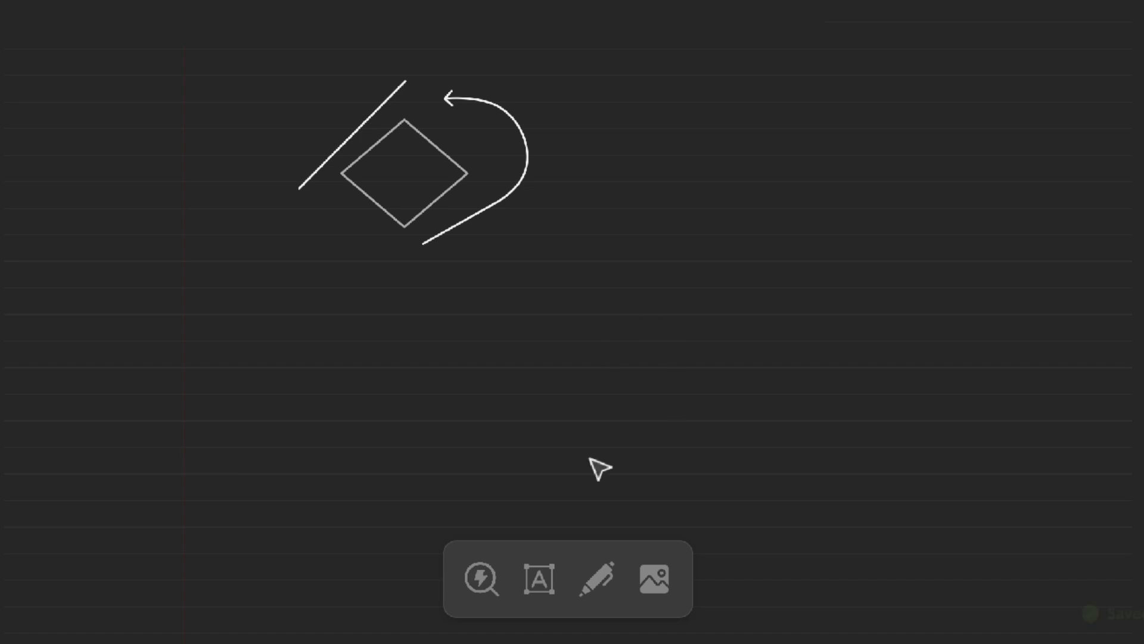
Step: Add a text box reading "Texte commentaire" beside the curved arrow
{"action": "left_click", "coordinate": [552, 586]}
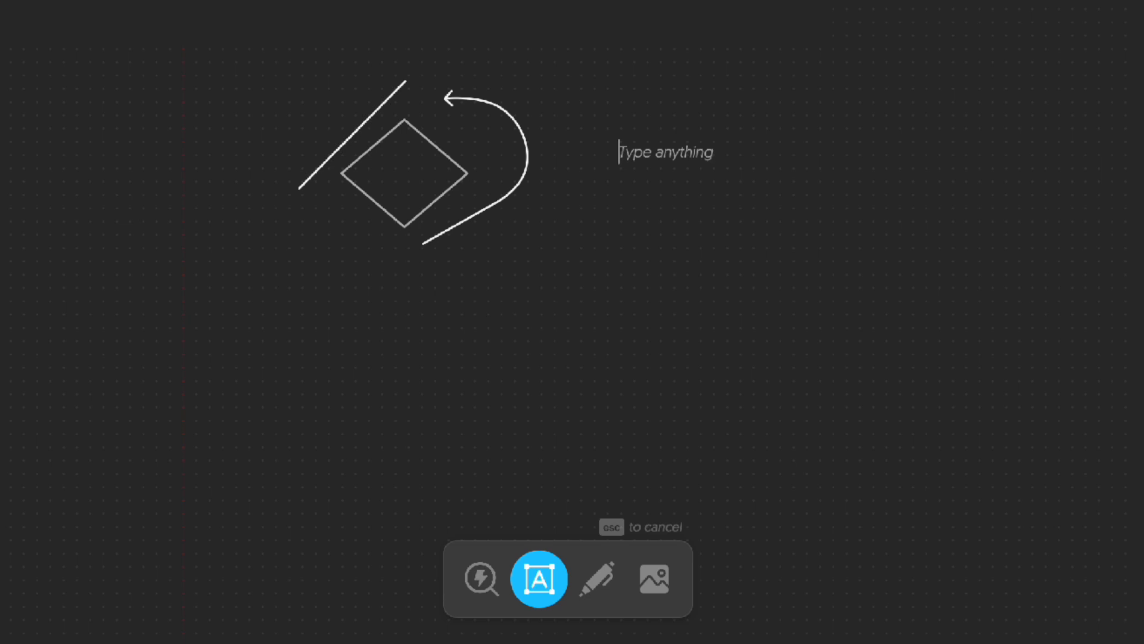
{"action": "type", "text": "Text"}
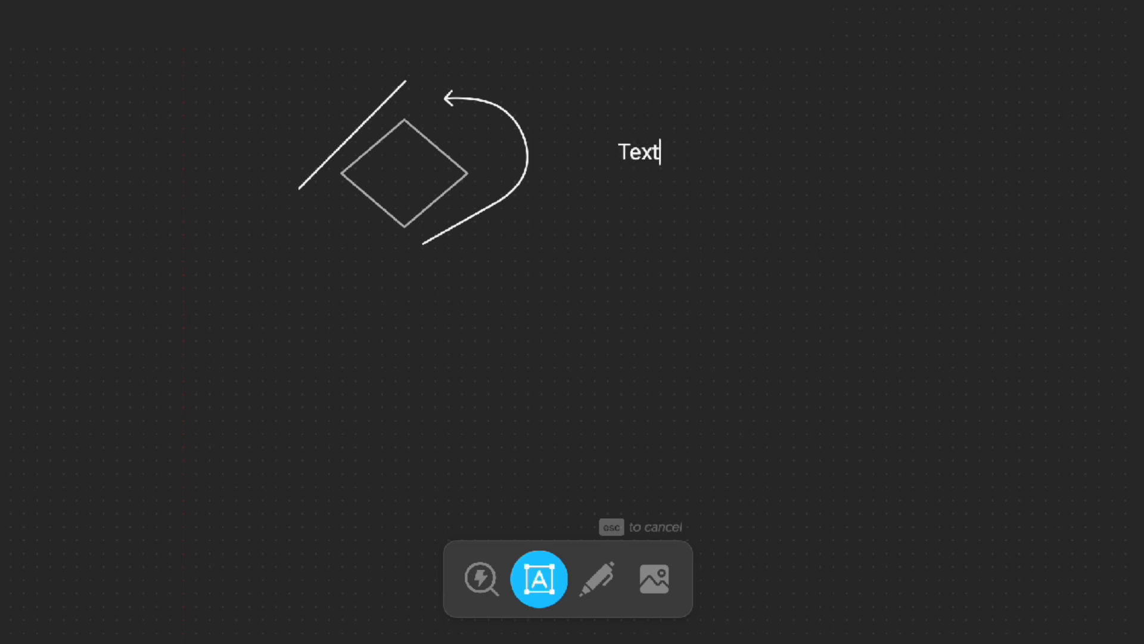
{"action": "type", "text": "e comme"}
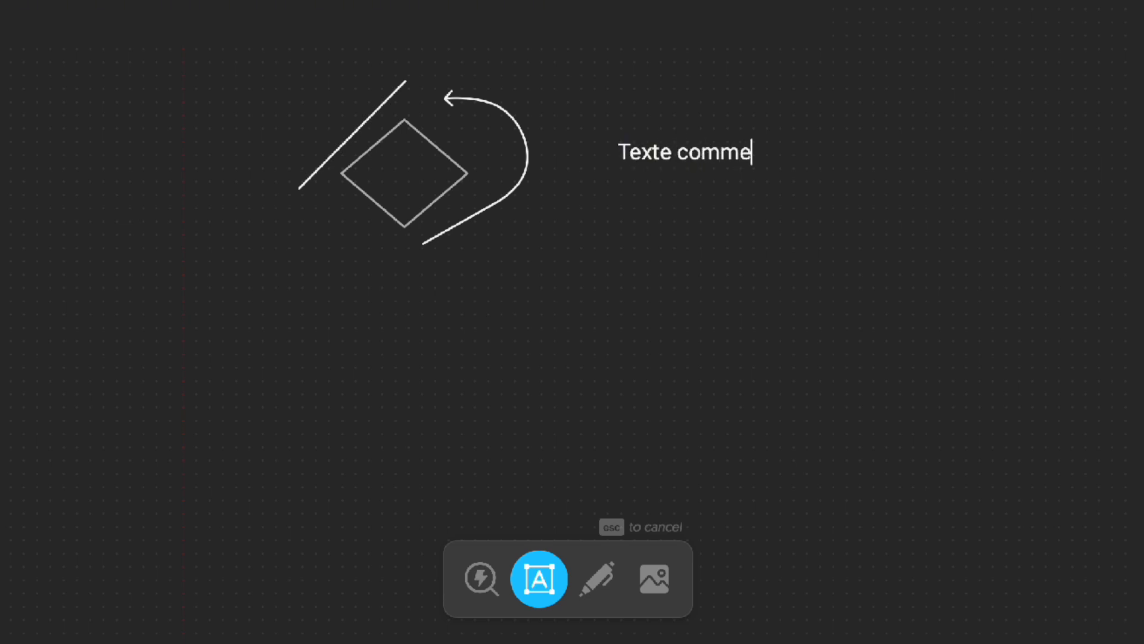
{"action": "type", "text": "ntaire"}
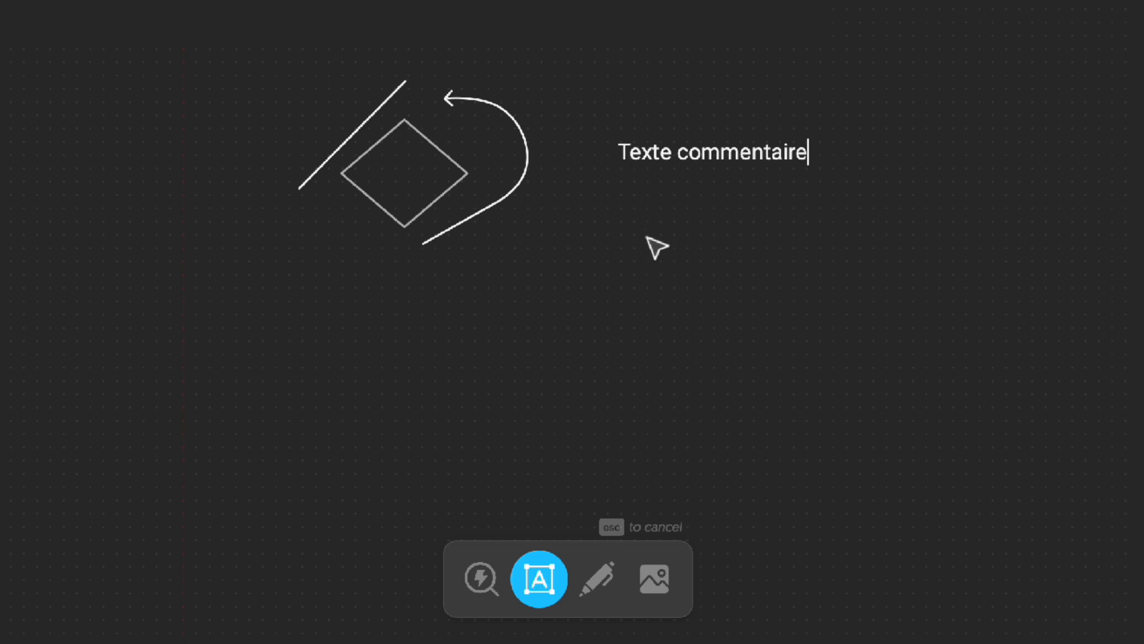
{"action": "key", "text": "Escape"}
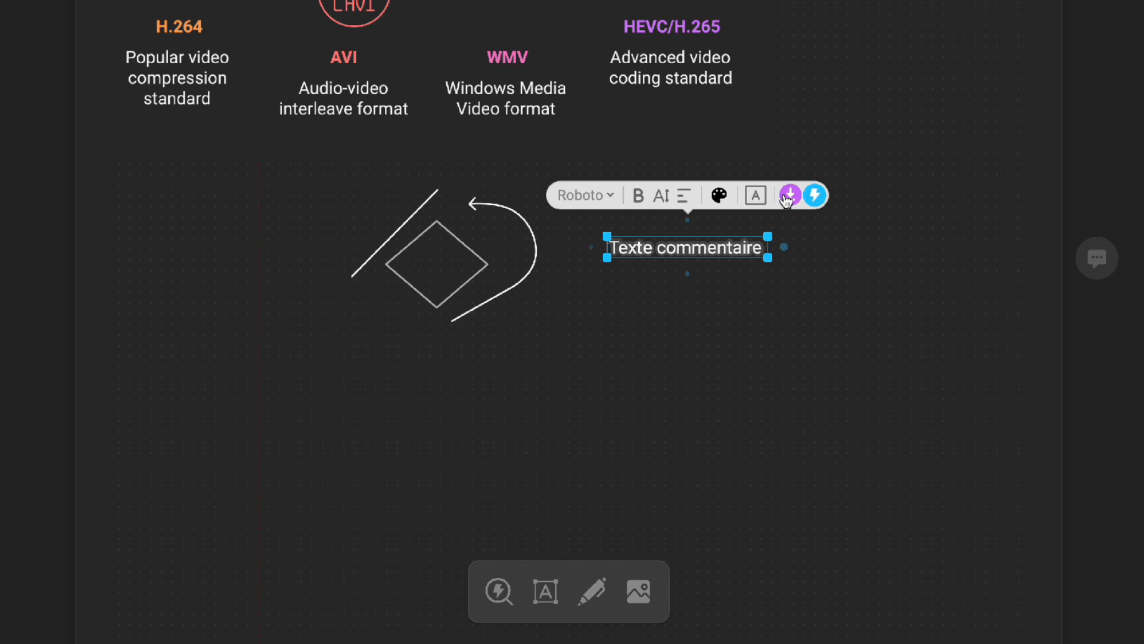
Step: Enclose the "Texte commentaire" text in a diamond and add the suggested document-with-plus icon to it
{"action": "left_click", "coordinate": [638, 195]}
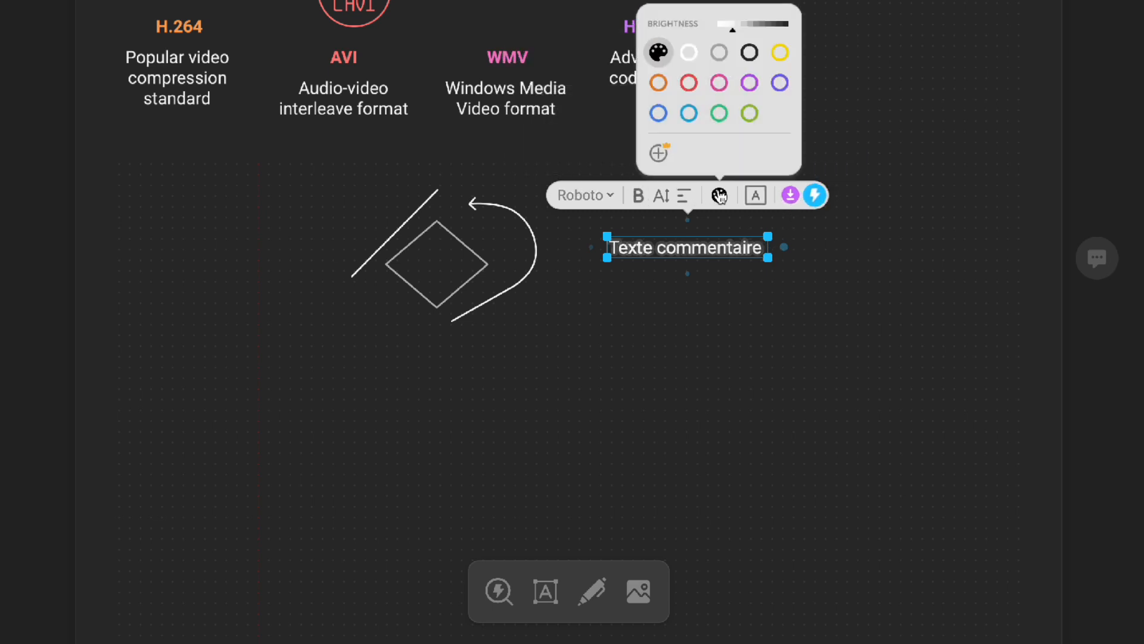
{"action": "left_click", "coordinate": [639, 195]}
{"action": "mouse_move", "coordinate": [691, 204]}
{"action": "mouse_move", "coordinate": [729, 203]}
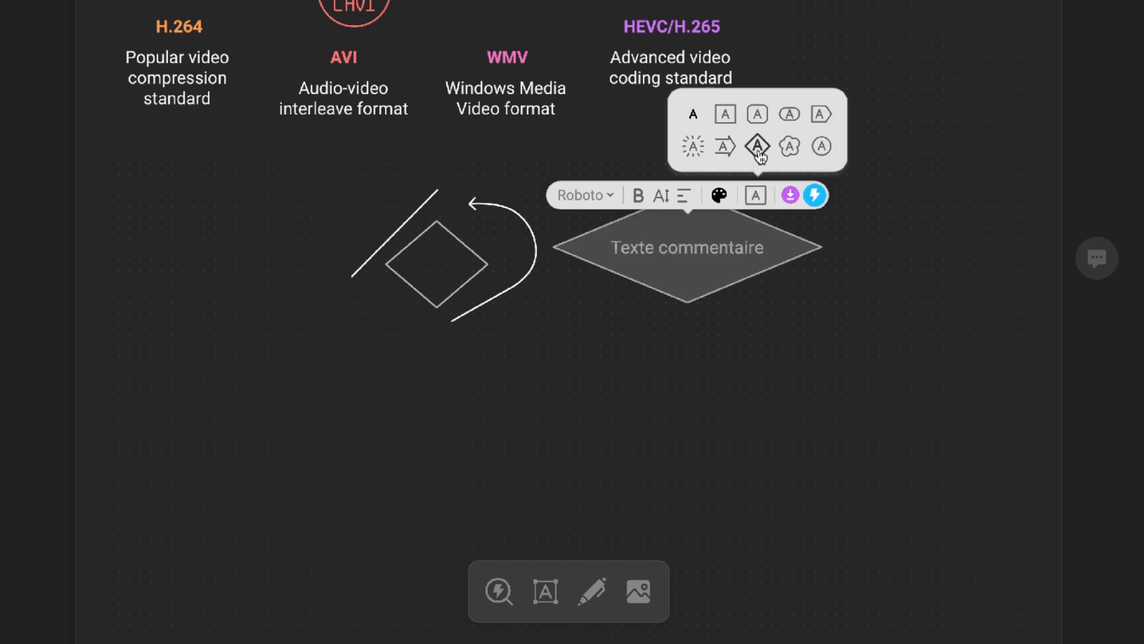
{"action": "left_click", "coordinate": [758, 150]}
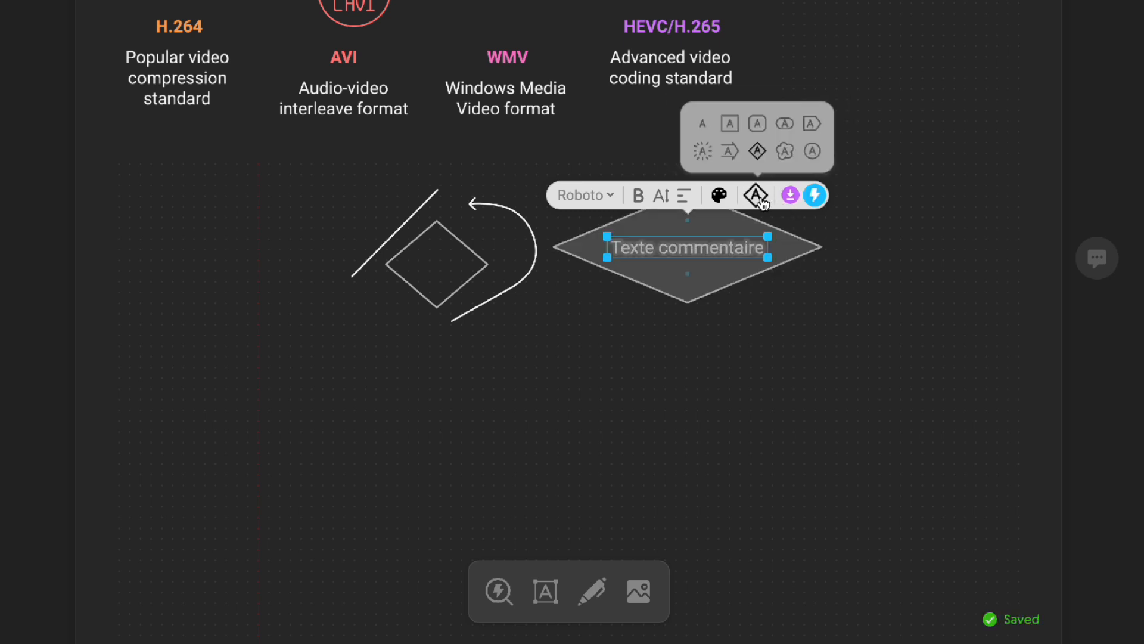
{"action": "mouse_move", "coordinate": [800, 201]}
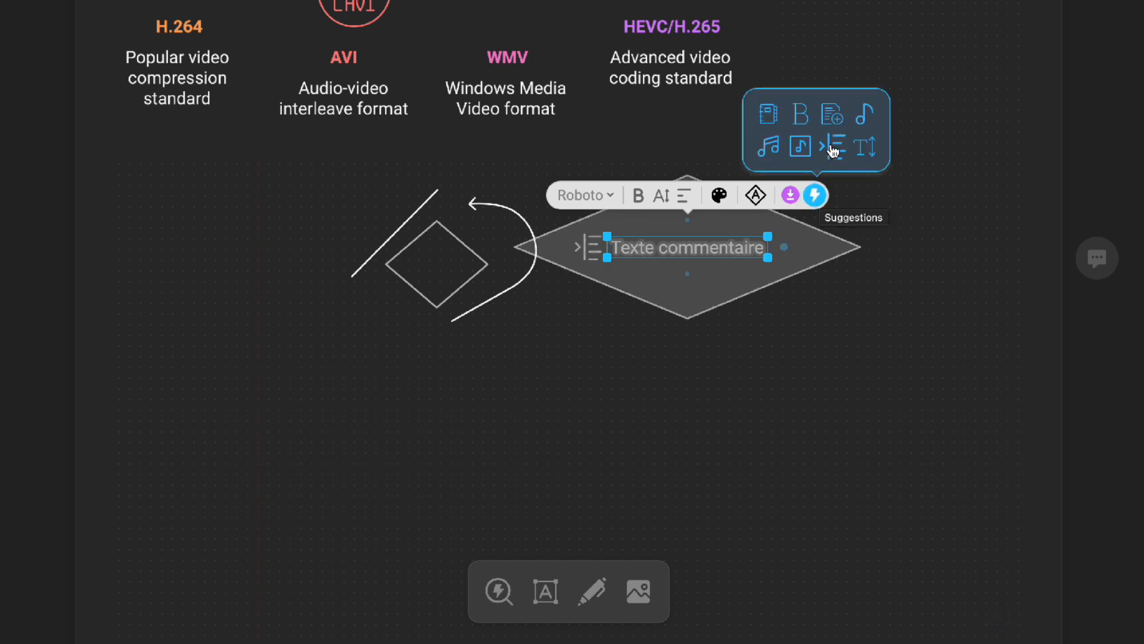
{"action": "left_click", "coordinate": [841, 115]}
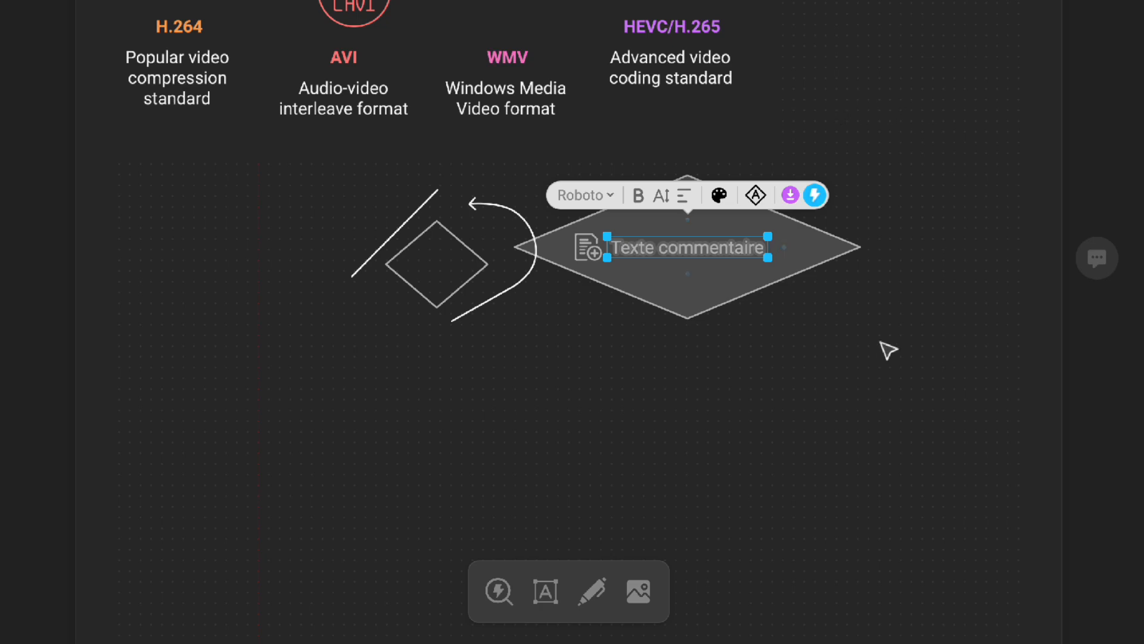
{"action": "left_click", "coordinate": [584, 351]}
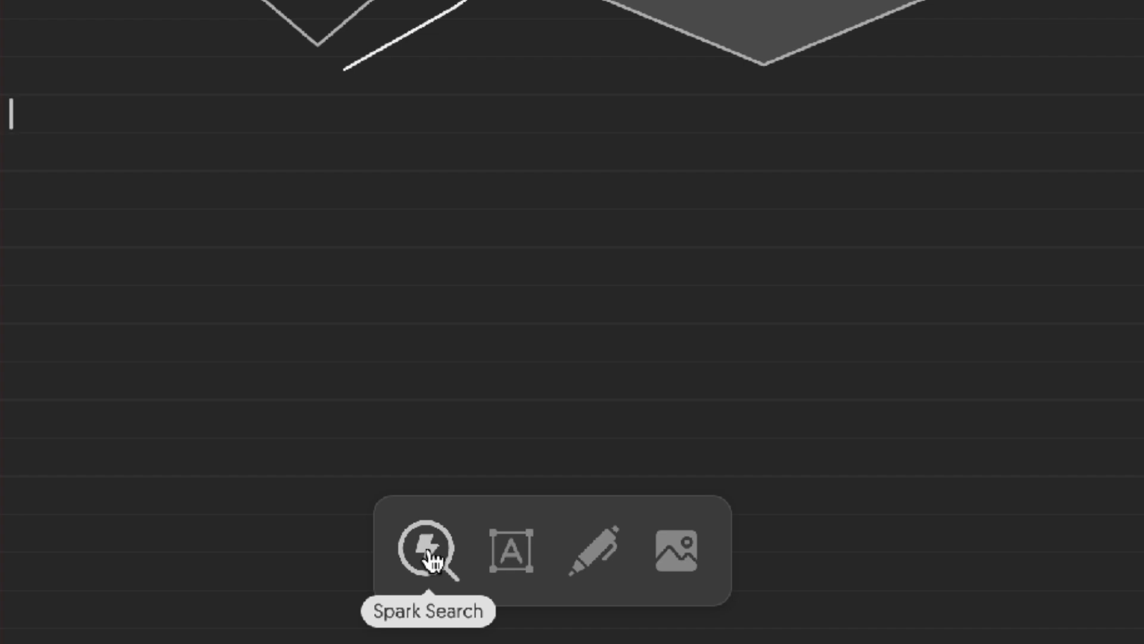
Step: Look up icons with Spark Search below the drawn shapes, trying "file" and replacing it with "fichier"
{"action": "left_click", "coordinate": [427, 550]}
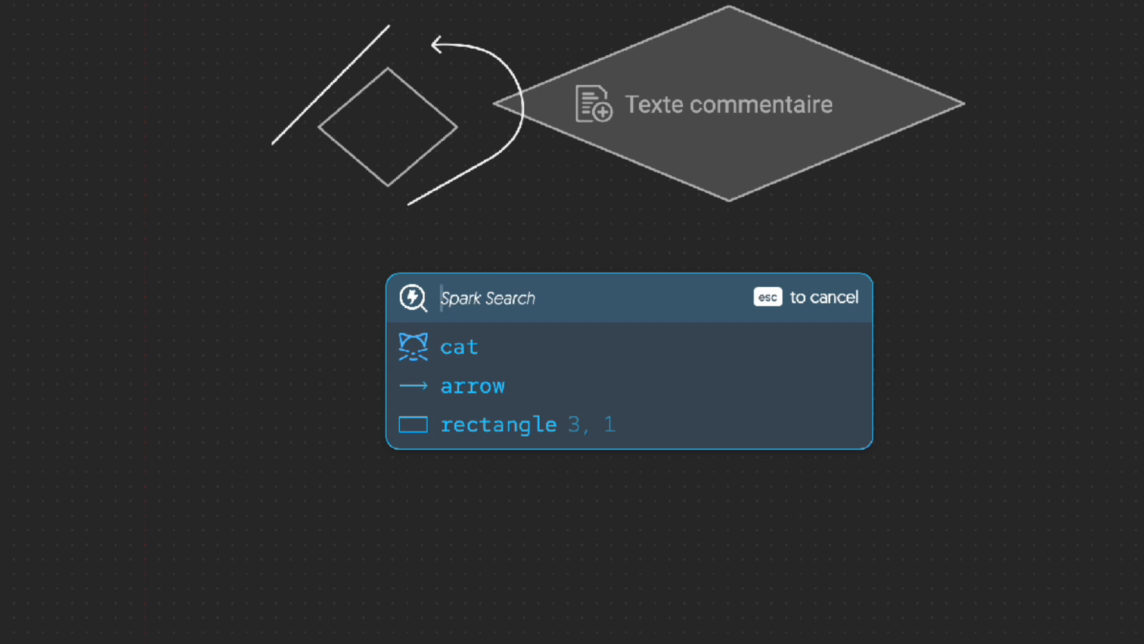
{"action": "type", "text": "file"}
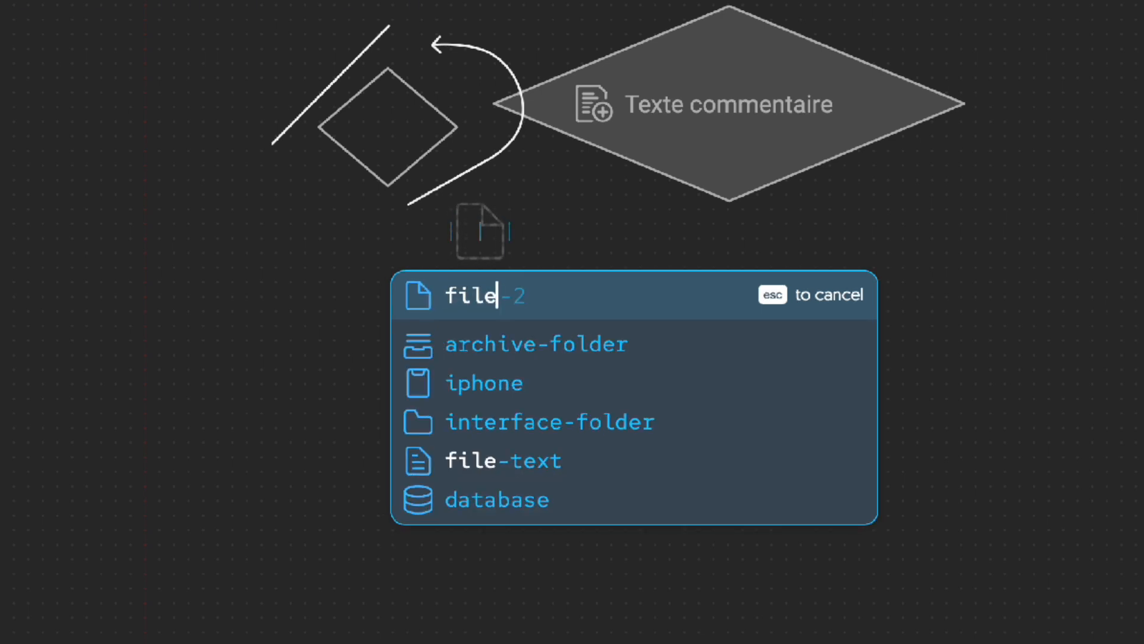
{"action": "key", "text": "BackSpace"}
{"action": "key", "text": "BackSpace"}
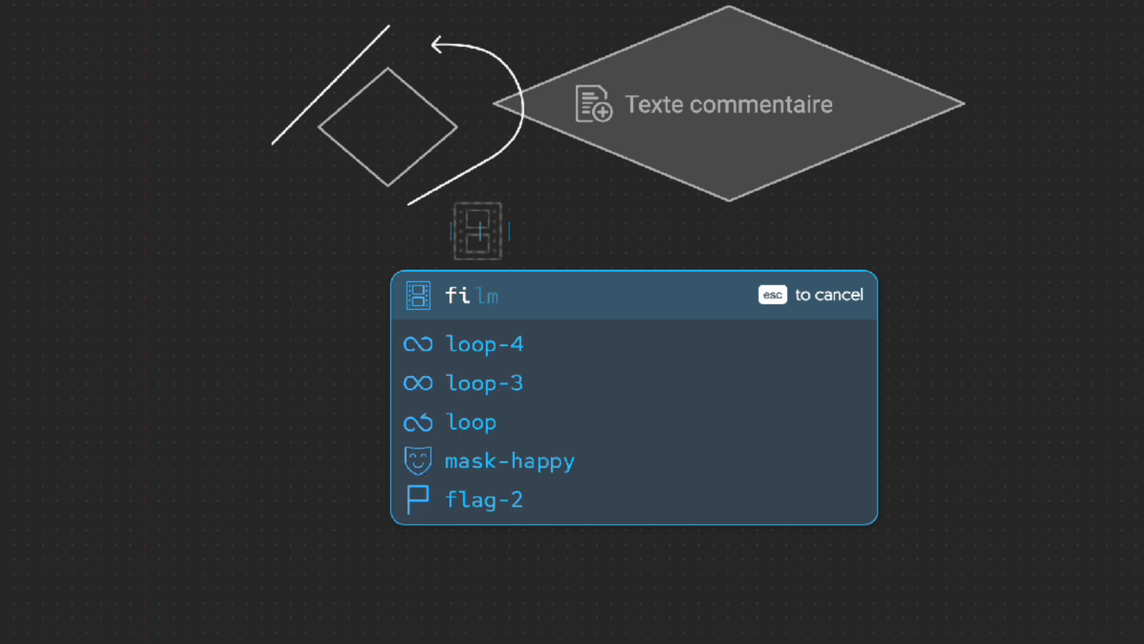
{"action": "type", "text": "chier"}
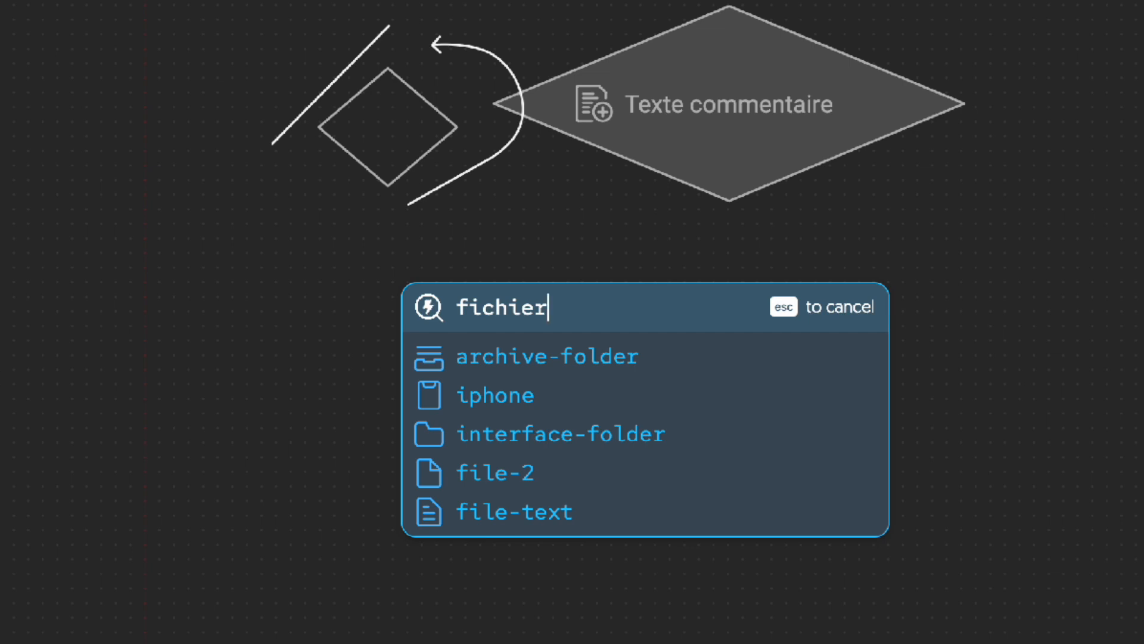
Step: Browse the "fichier" suggestions and insert the cylinder-shaped database icon
{"action": "key", "text": "Down"}
{"action": "key", "text": "Down"}
{"action": "key", "text": "Down"}
{"action": "key", "text": "Down"}
{"action": "key", "text": "Down"}
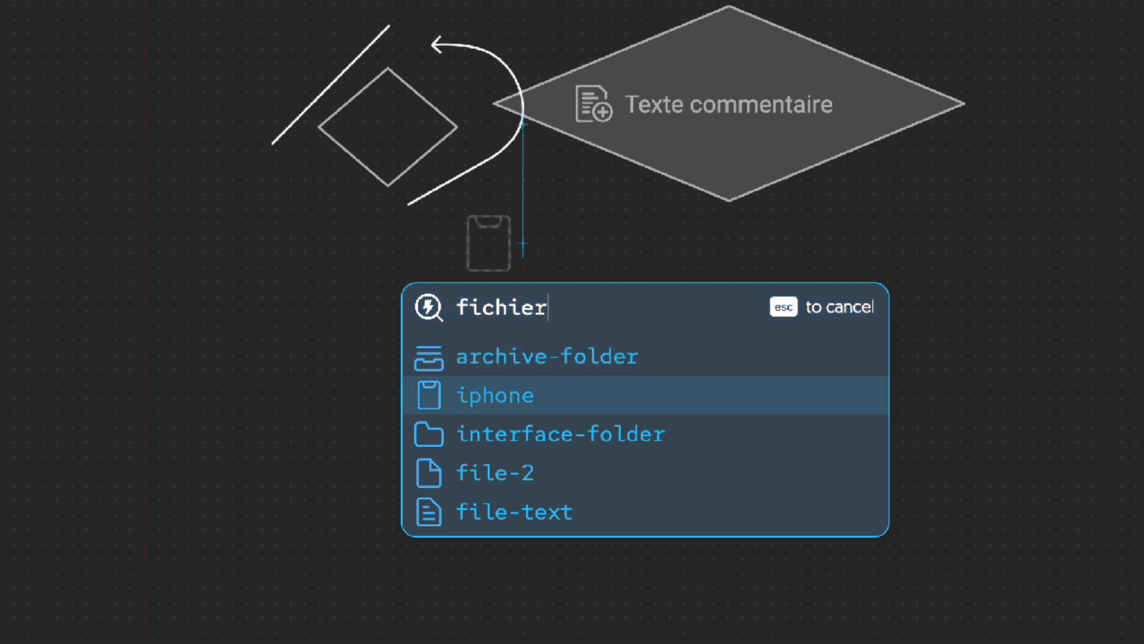
{"action": "key", "text": "Down"}
{"action": "key", "text": "Down"}
{"action": "key", "text": "Down"}
{"action": "key", "text": "Down"}
{"action": "key", "text": "Down"}
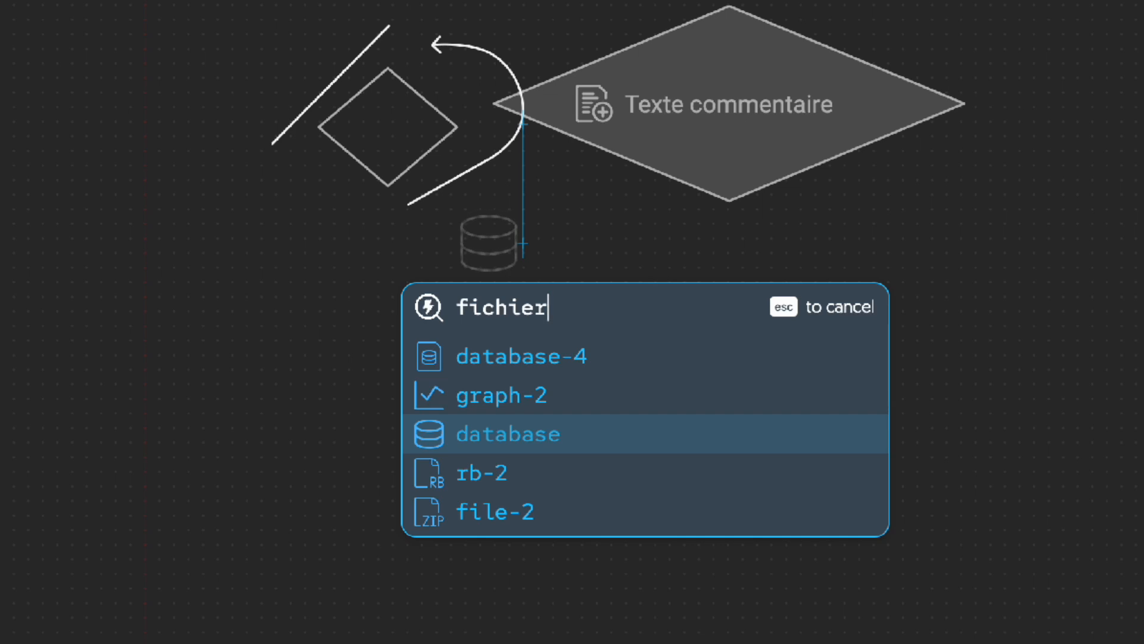
{"action": "key", "text": "Return"}
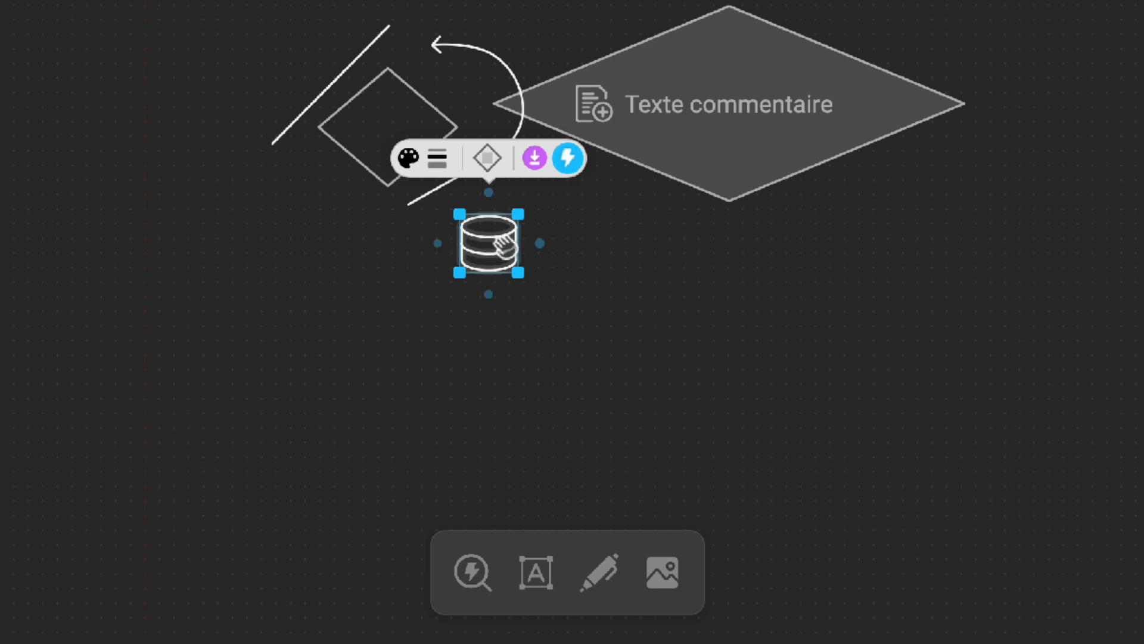
Step: Replace the database icon with the suggested variant that has a minus sign and deselect it
{"action": "left_click", "coordinate": [485, 156]}
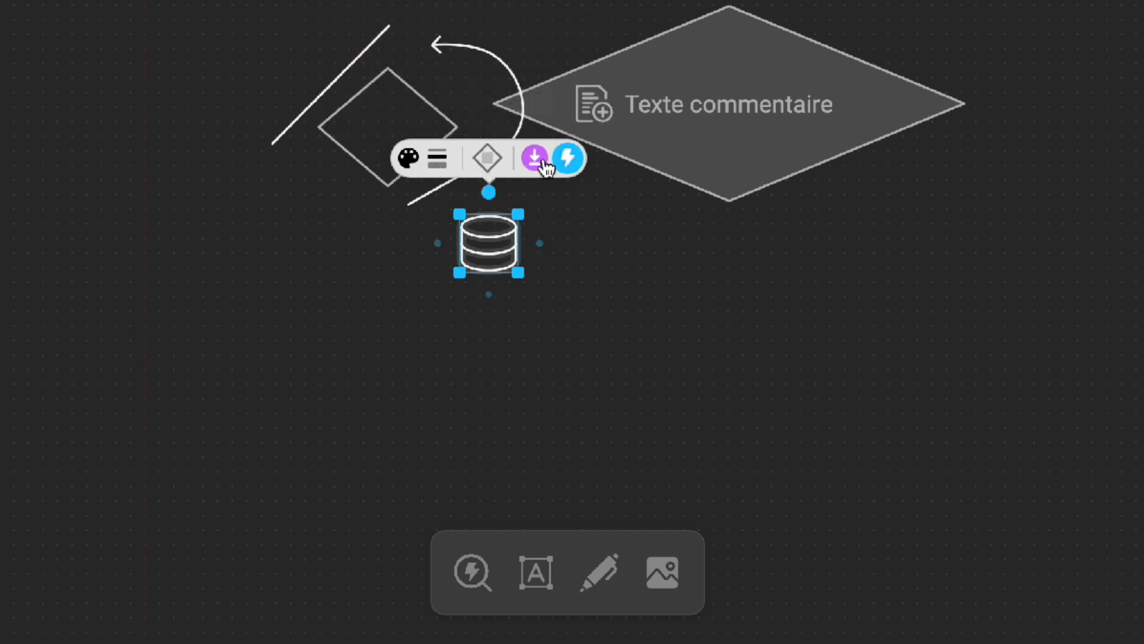
{"action": "mouse_move", "coordinate": [486, 165]}
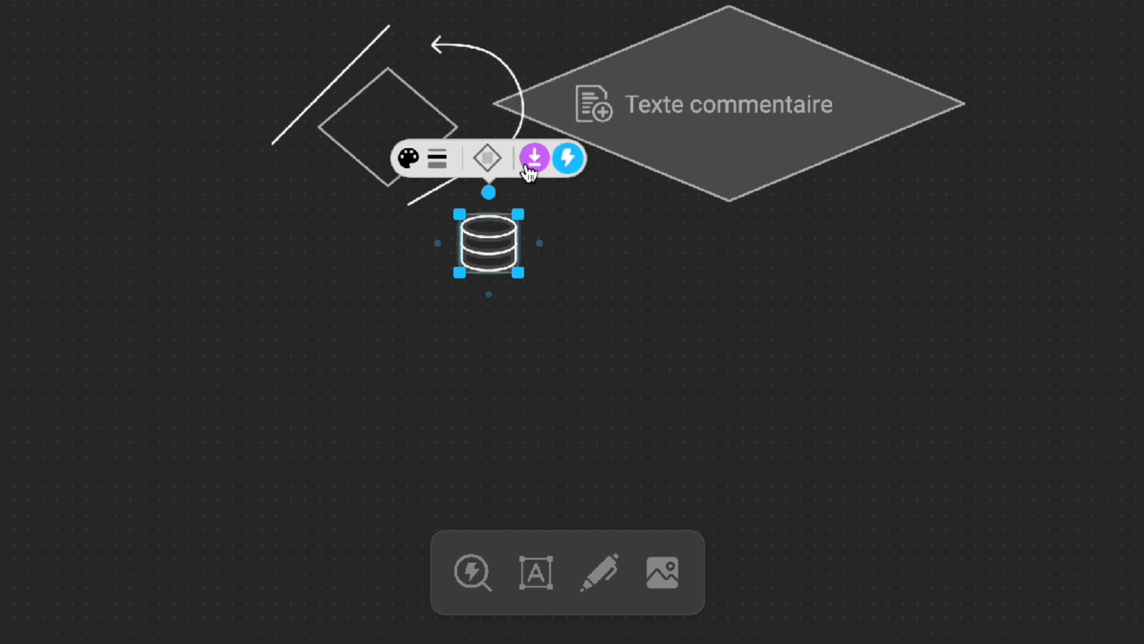
{"action": "mouse_move", "coordinate": [572, 162]}
{"action": "left_click", "coordinate": [636, 96]}
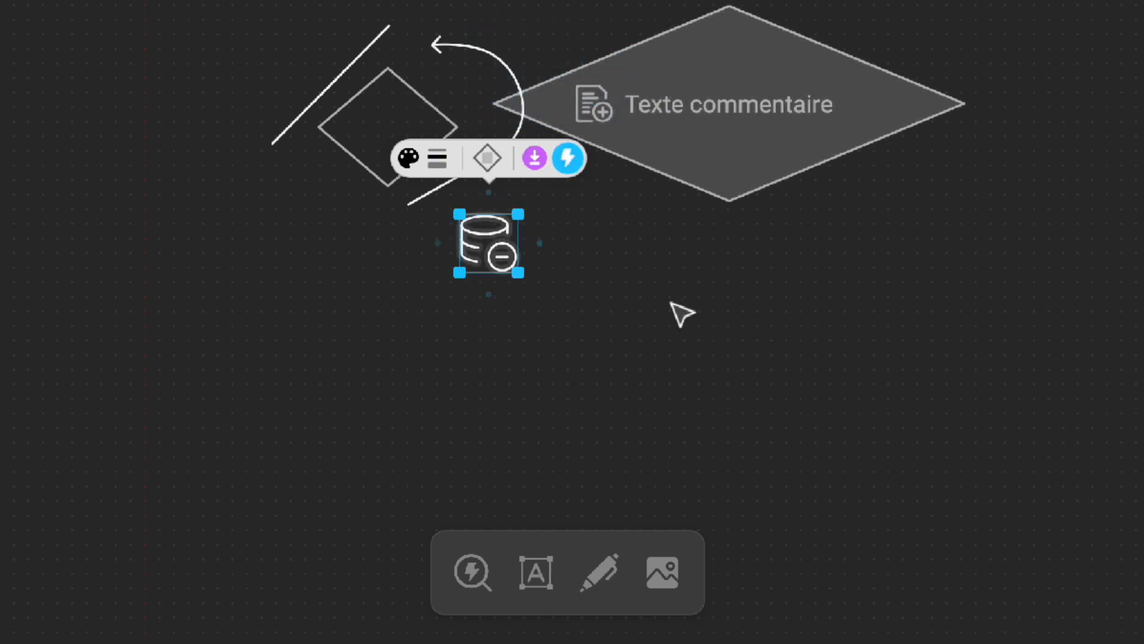
{"action": "key", "text": "Escape"}
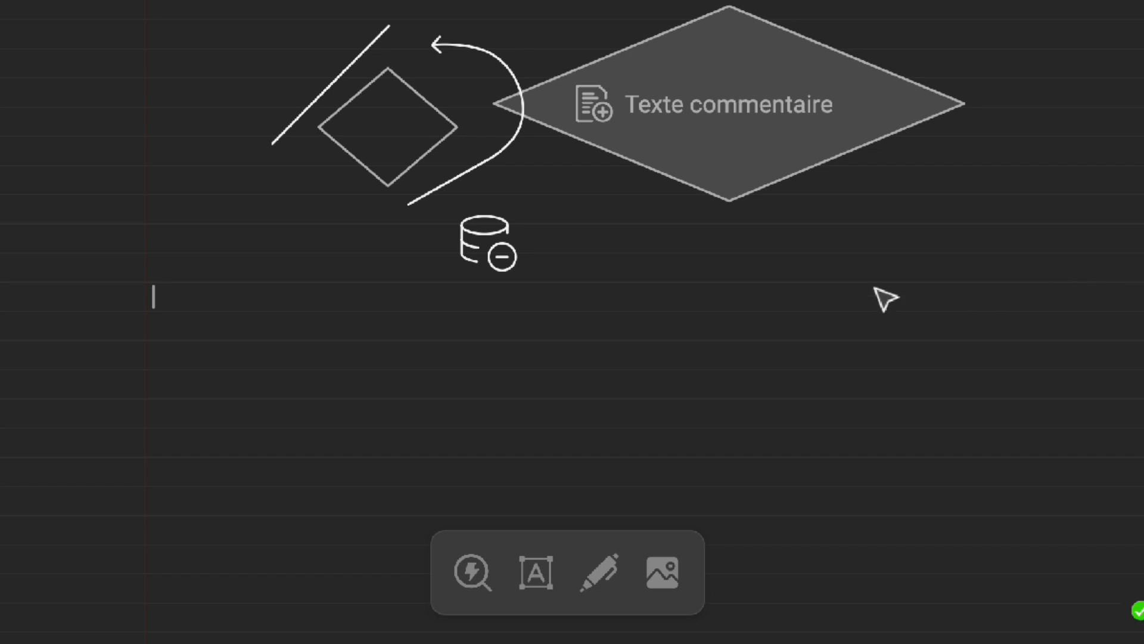
Step: Start a new napkin with the Draft with AI option
{"action": "scroll", "coordinate": [973, 205], "scroll_direction": "up", "scroll_amount": 5}
{"action": "scroll", "coordinate": [980, 209], "scroll_direction": "up", "scroll_amount": 6}
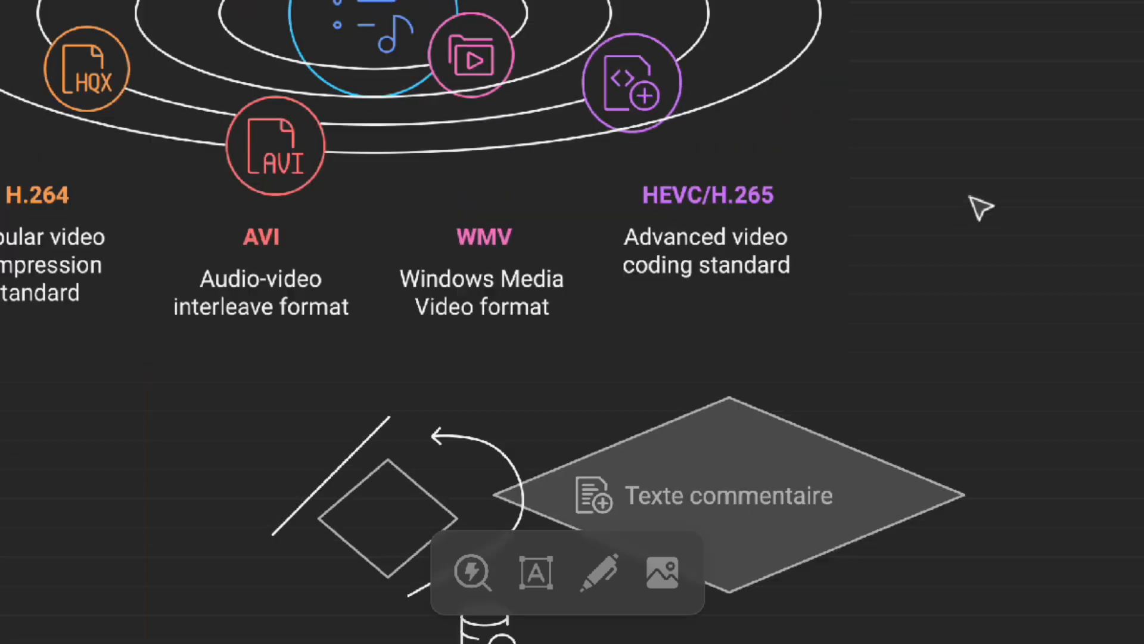
{"action": "scroll", "coordinate": [1091, 260], "scroll_direction": "down", "scroll_amount": 5}
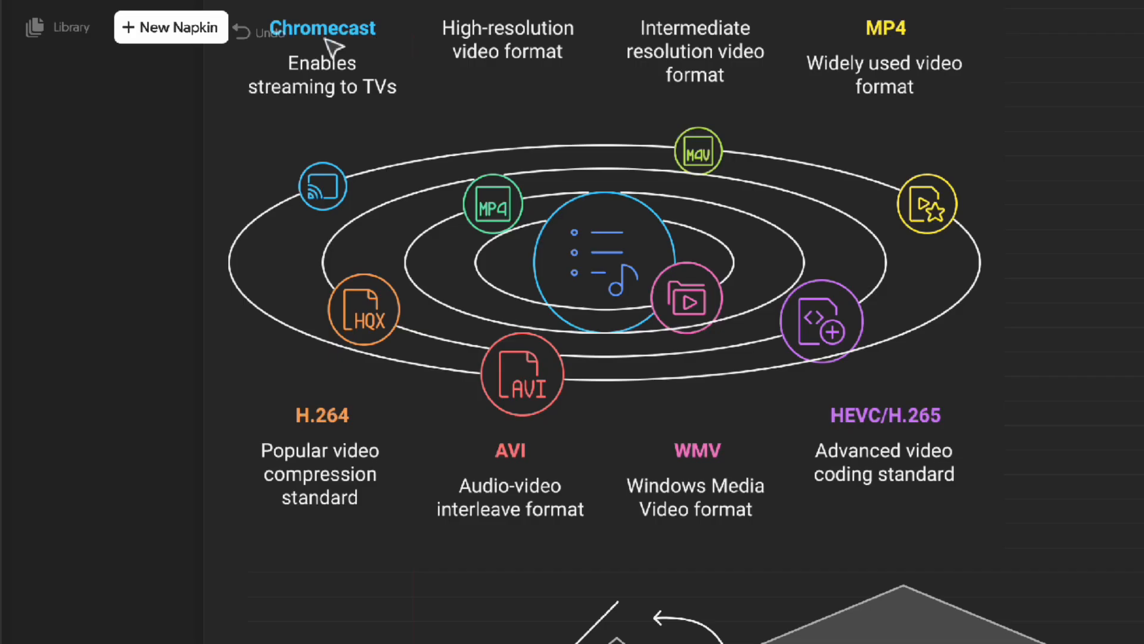
{"action": "left_click", "coordinate": [236, 27]}
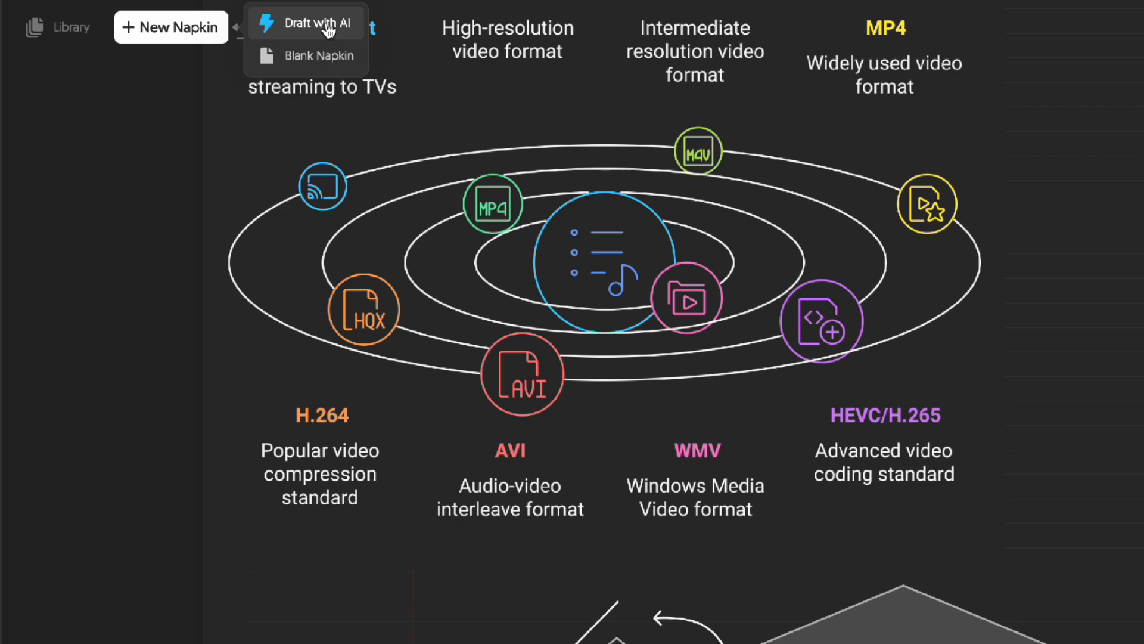
{"action": "left_click", "coordinate": [331, 25]}
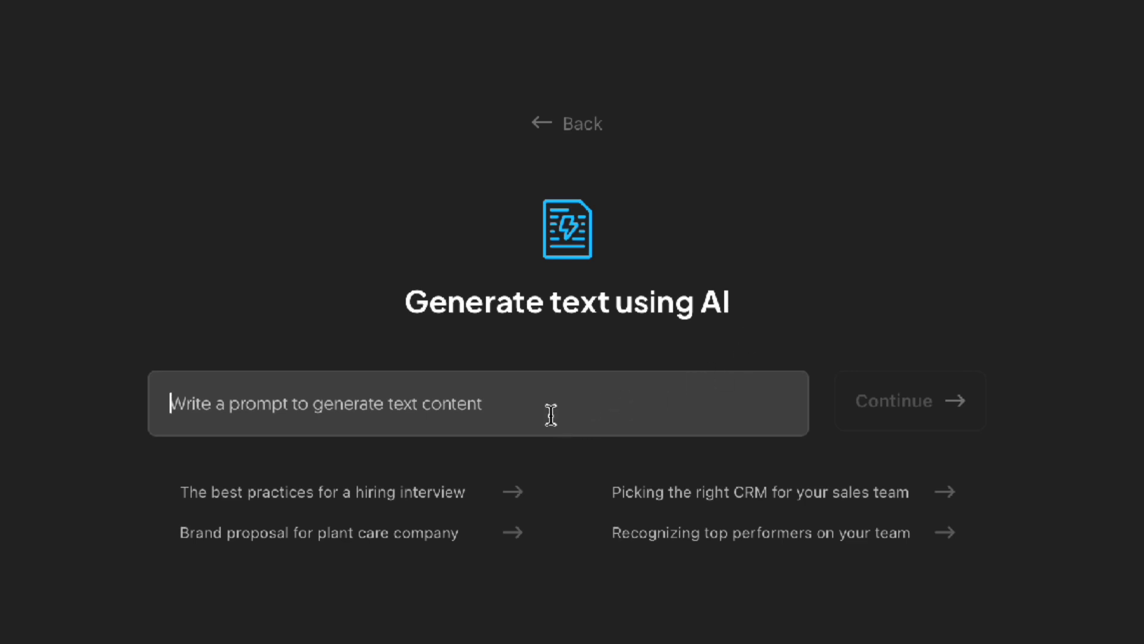
Step: Generate the napkin's text from the prompt "Genere un texte de présentation sur le montage vidéo digital"
{"action": "type", "text": "G"}
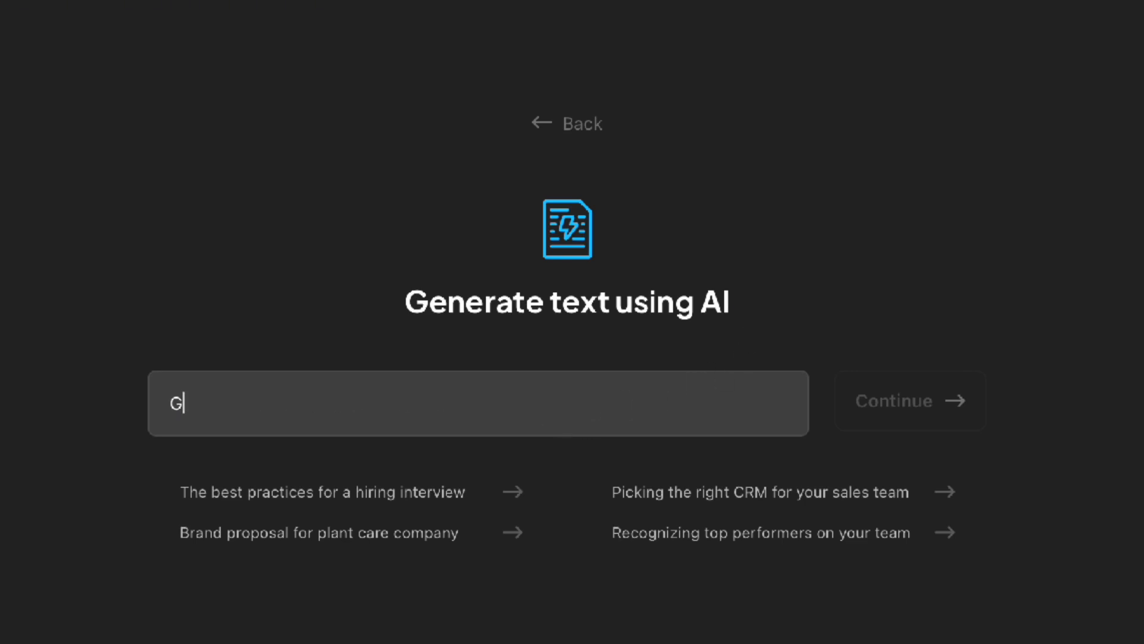
{"action": "type", "text": "enere "}
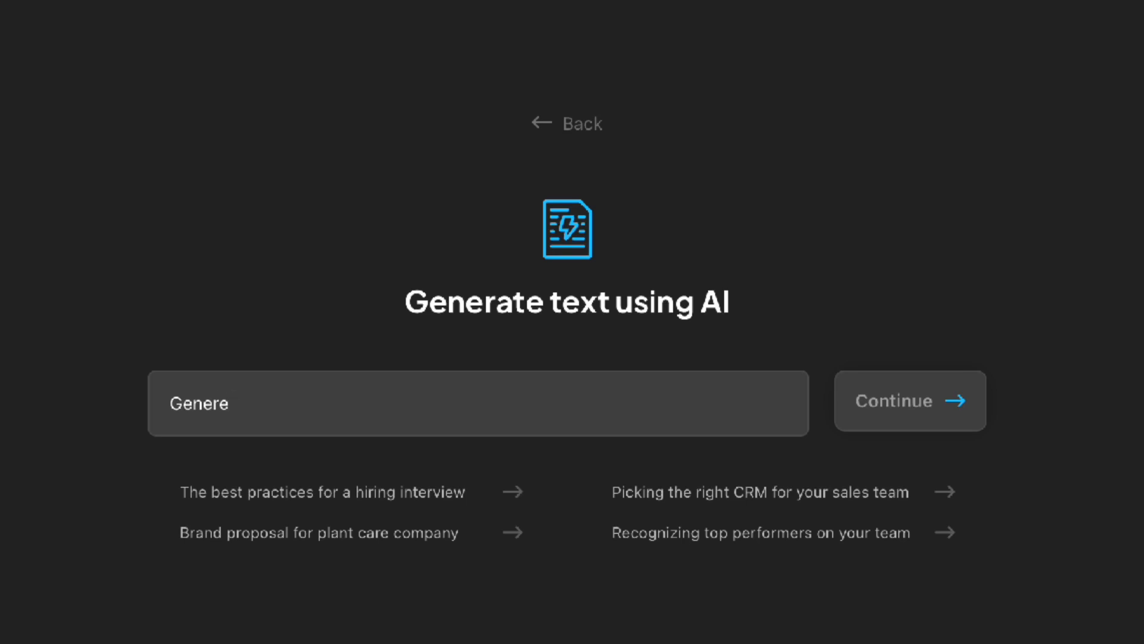
{"action": "type", "text": "un te"}
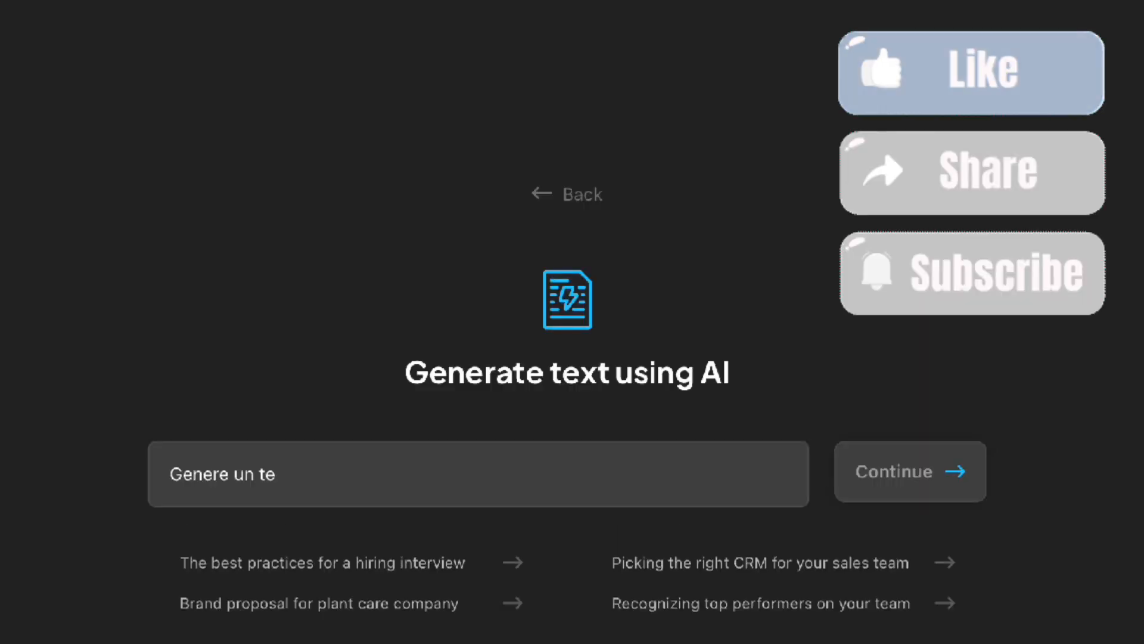
{"action": "type", "text": "xte de pr"}
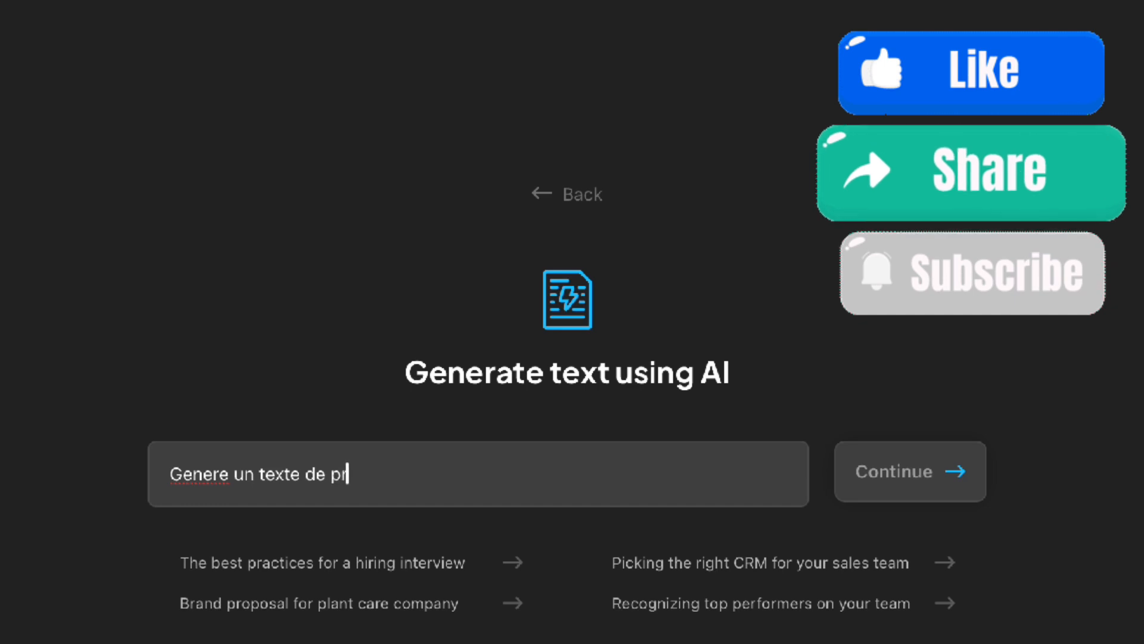
{"action": "type", "text": "ésentat"}
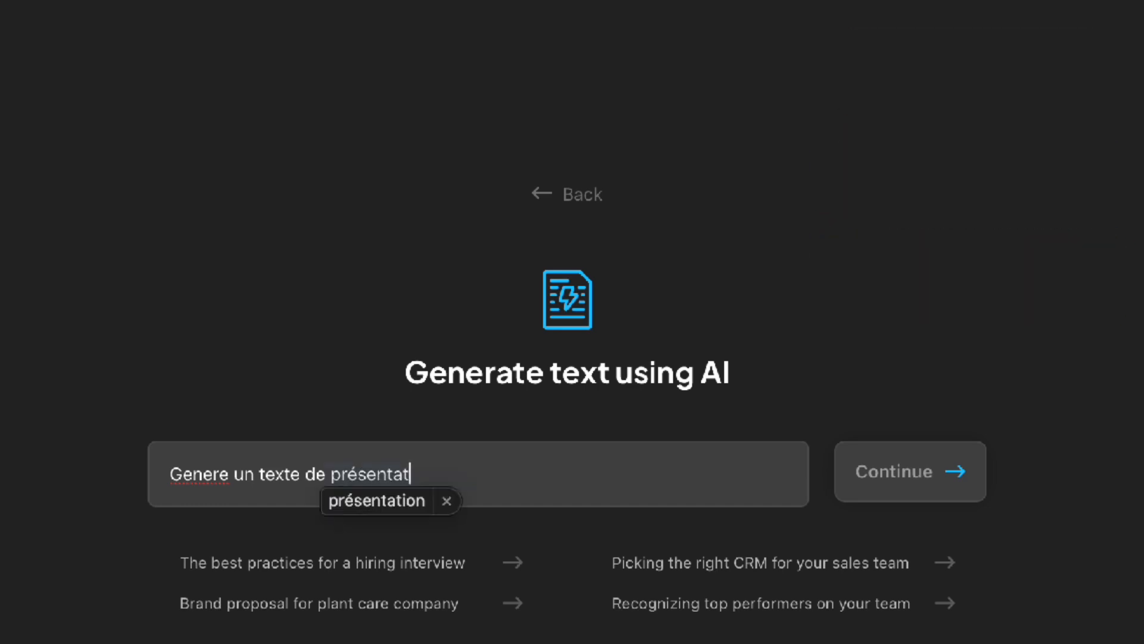
{"action": "type", "text": "ion"}
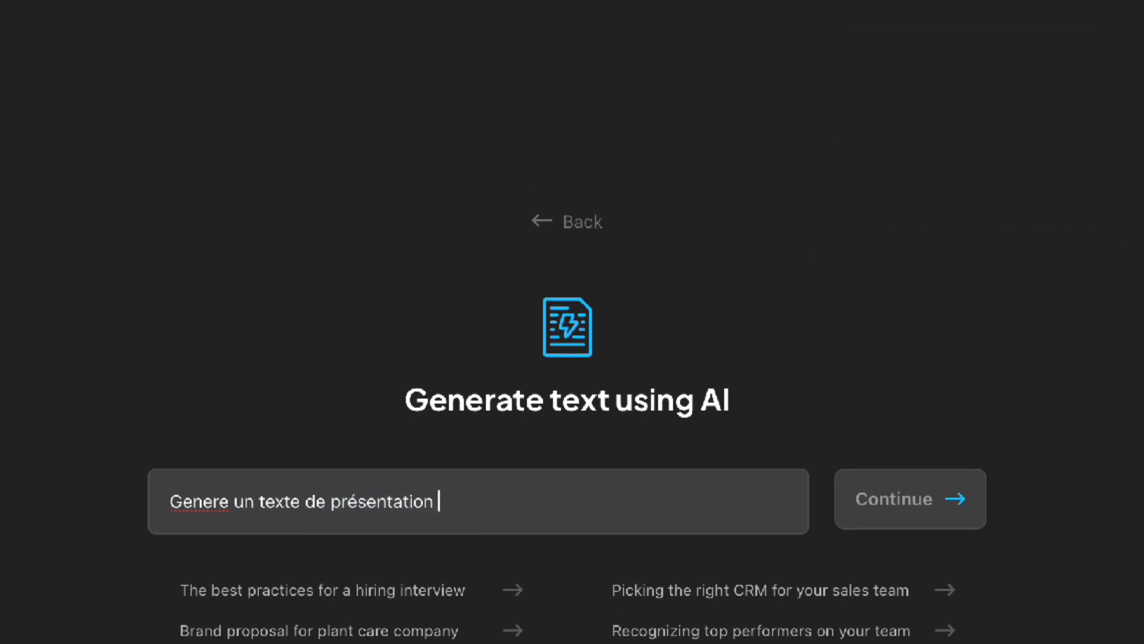
{"action": "type", "text": " sur le montage vid"}
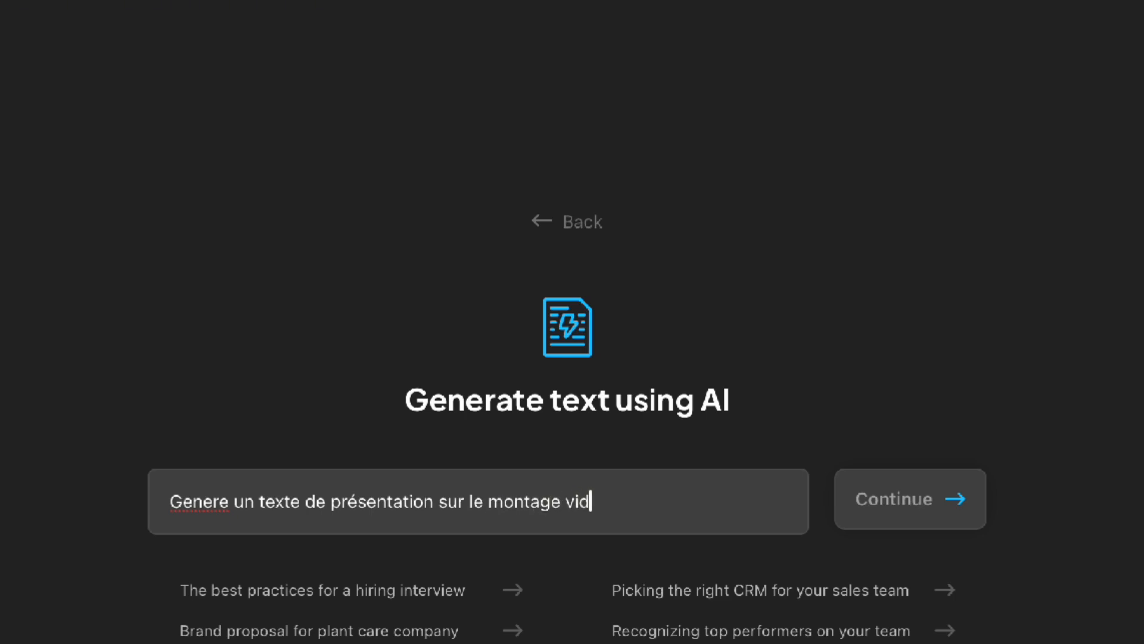
{"action": "type", "text": "éo digital"}
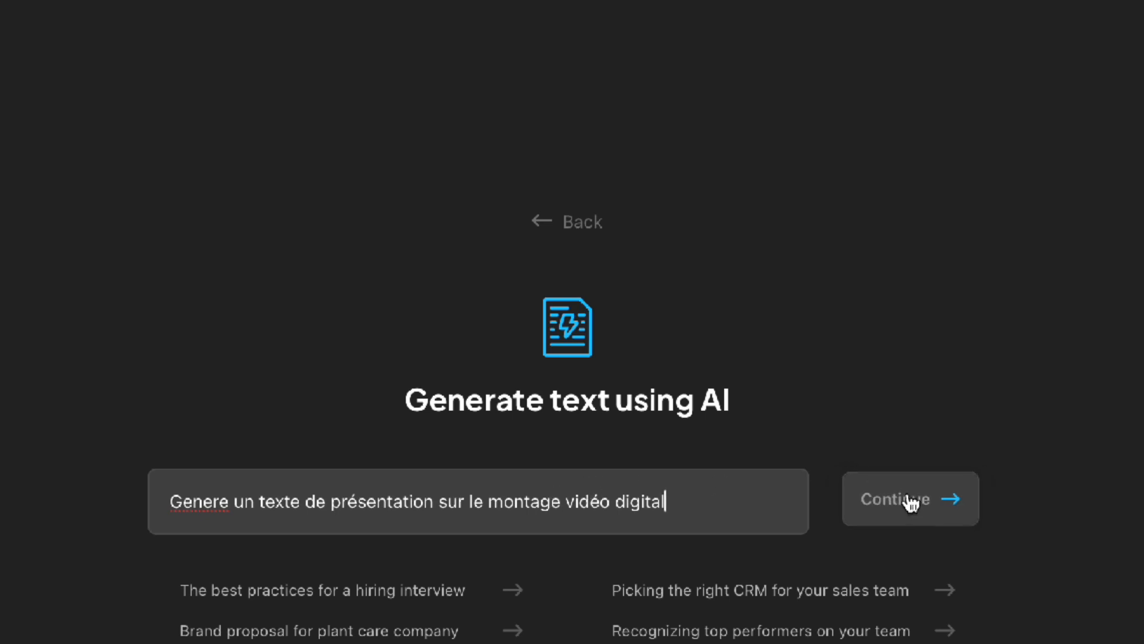
{"action": "left_click", "coordinate": [922, 513]}
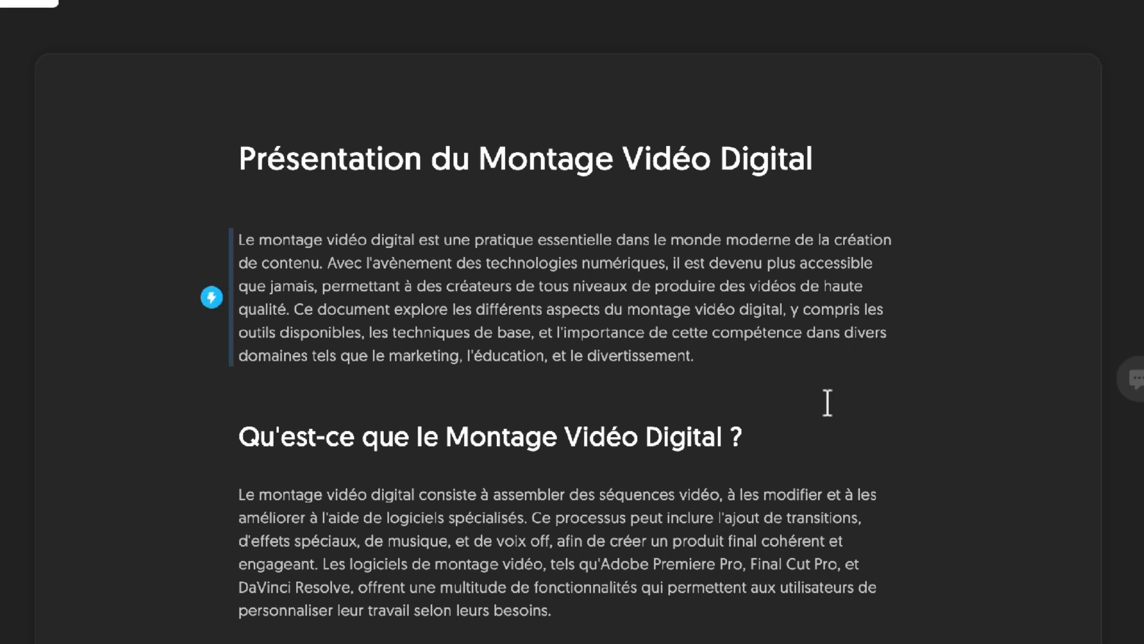
Step: Read through the generated document on digital video editing from its title to its conclusion
{"action": "left_click", "coordinate": [1061, 410]}
{"action": "scroll", "coordinate": [1021, 410], "scroll_direction": "down", "scroll_amount": 20}
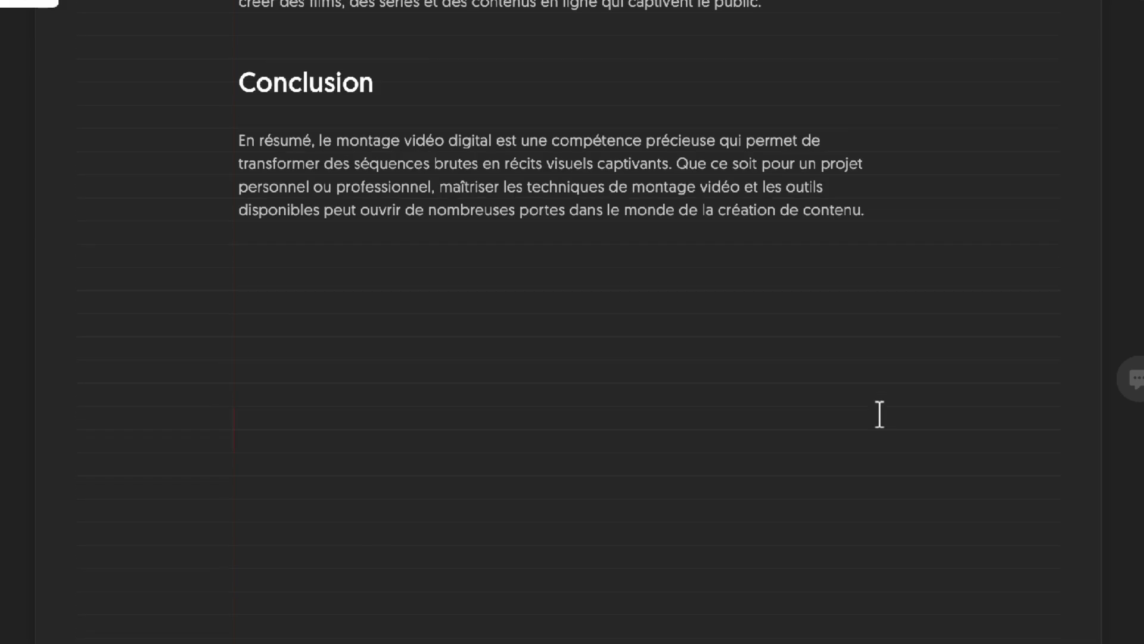
{"action": "scroll", "coordinate": [879, 414], "scroll_direction": "up", "scroll_amount": 20}
{"action": "scroll", "coordinate": [880, 413], "scroll_direction": "down", "scroll_amount": 20}
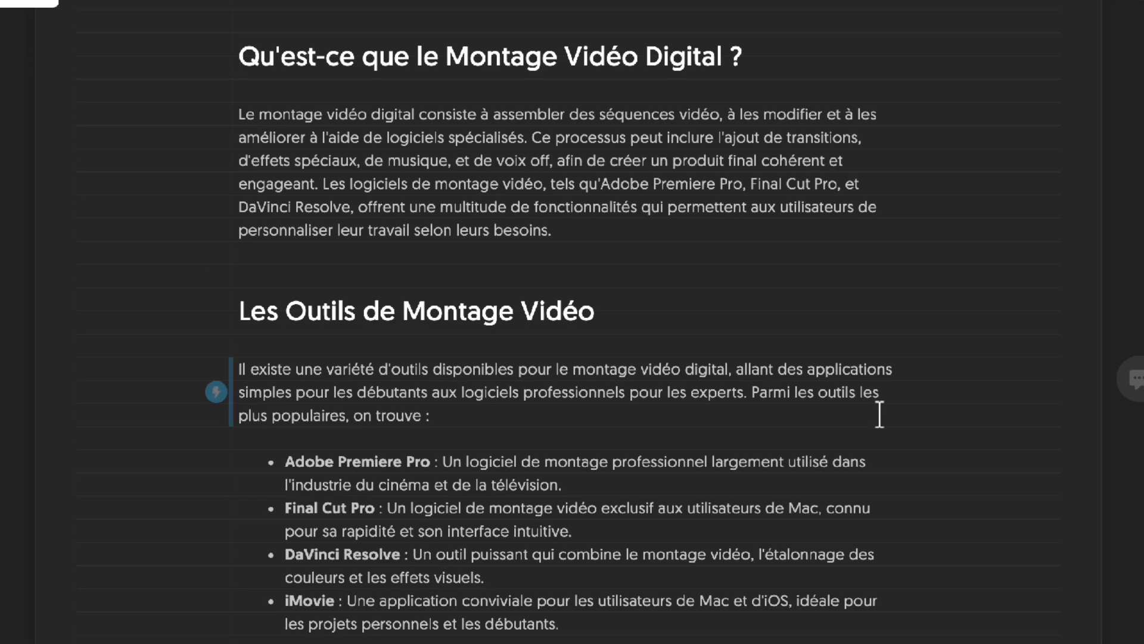
{"action": "scroll", "coordinate": [880, 413], "scroll_direction": "up", "scroll_amount": 7}
{"action": "scroll", "coordinate": [879, 413], "scroll_direction": "up", "scroll_amount": 10}
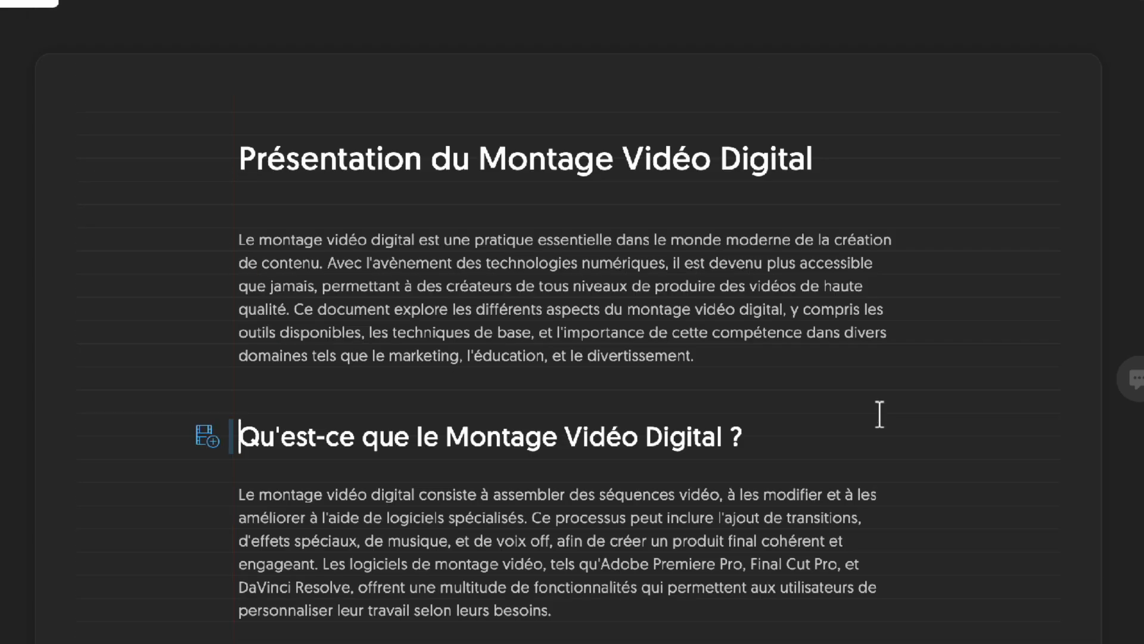
{"action": "scroll", "coordinate": [805, 325], "scroll_direction": "down", "scroll_amount": 1}
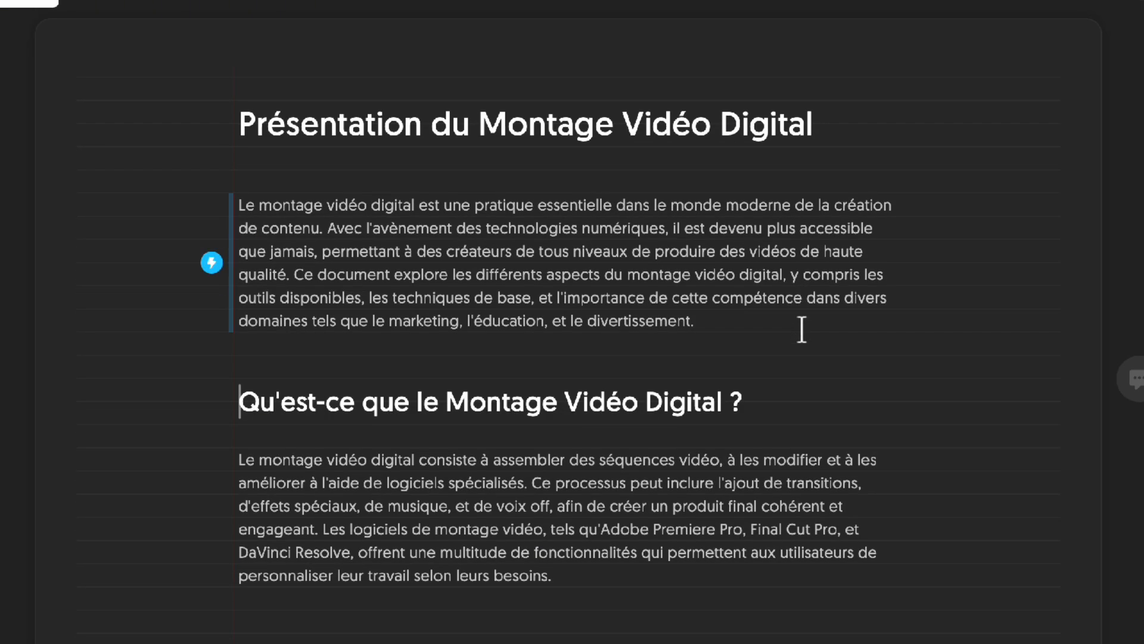
{"action": "scroll", "coordinate": [802, 329], "scroll_direction": "down", "scroll_amount": 5}
{"action": "scroll", "coordinate": [802, 330], "scroll_direction": "up", "scroll_amount": 6}
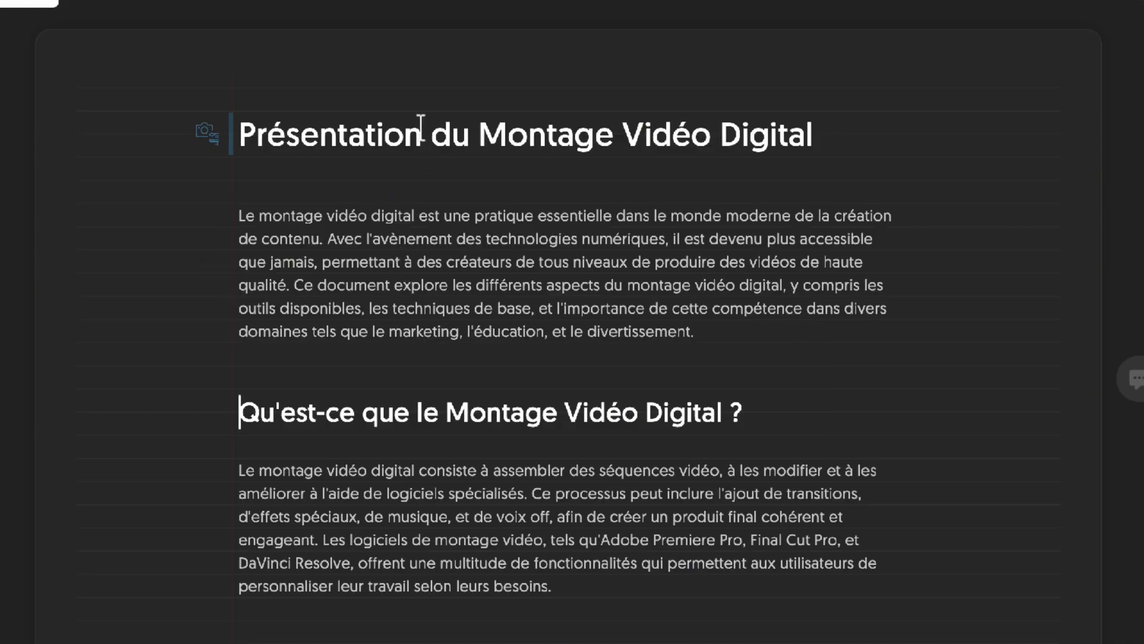
Step: Add the suggested camera icon beside the document title and generate visual options for the introductory paragraph
{"action": "left_click", "coordinate": [210, 141]}
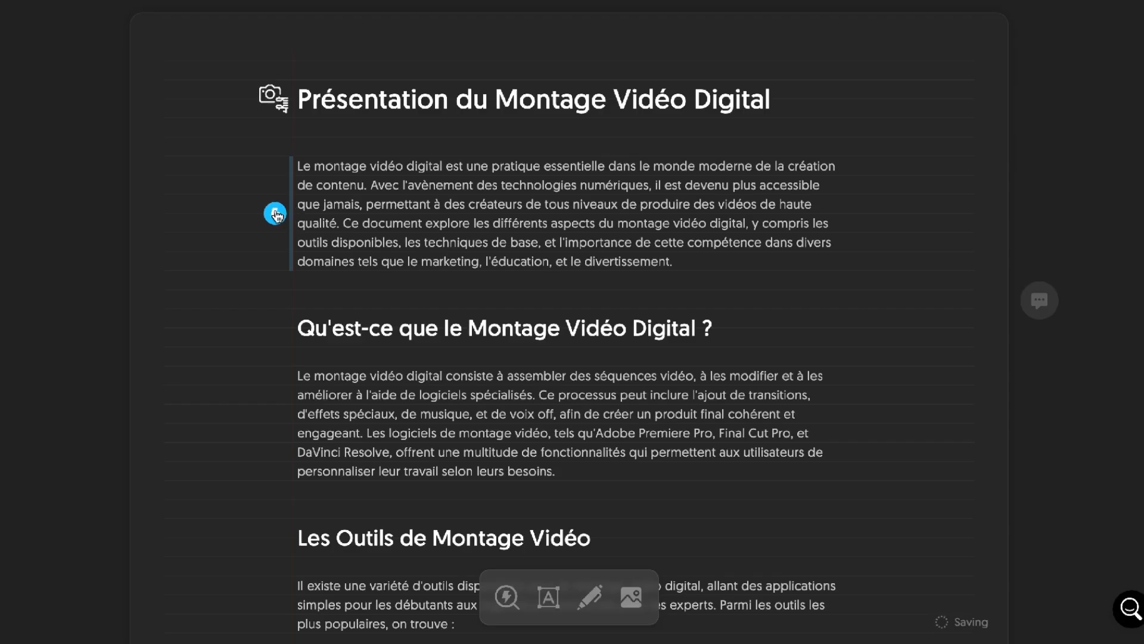
{"action": "left_click", "coordinate": [277, 214]}
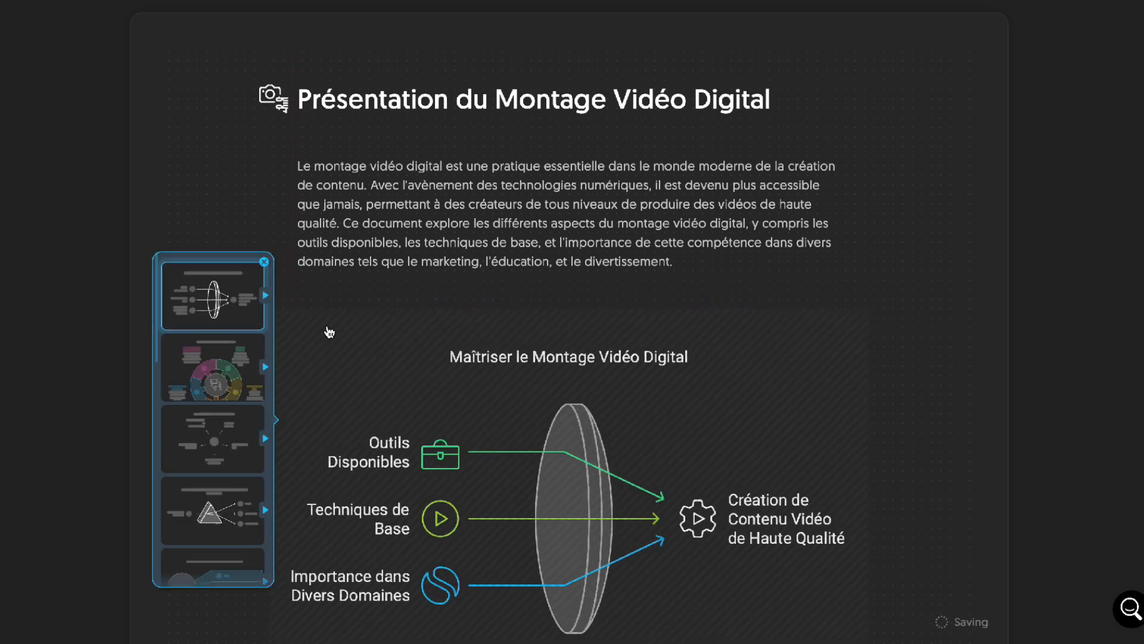
Step: Choose the five-segment ring diagram for the introduction and apply its brightly filled multicolour style
{"action": "left_click", "coordinate": [227, 374]}
{"action": "scroll", "coordinate": [227, 374], "scroll_direction": "down", "scroll_amount": 1}
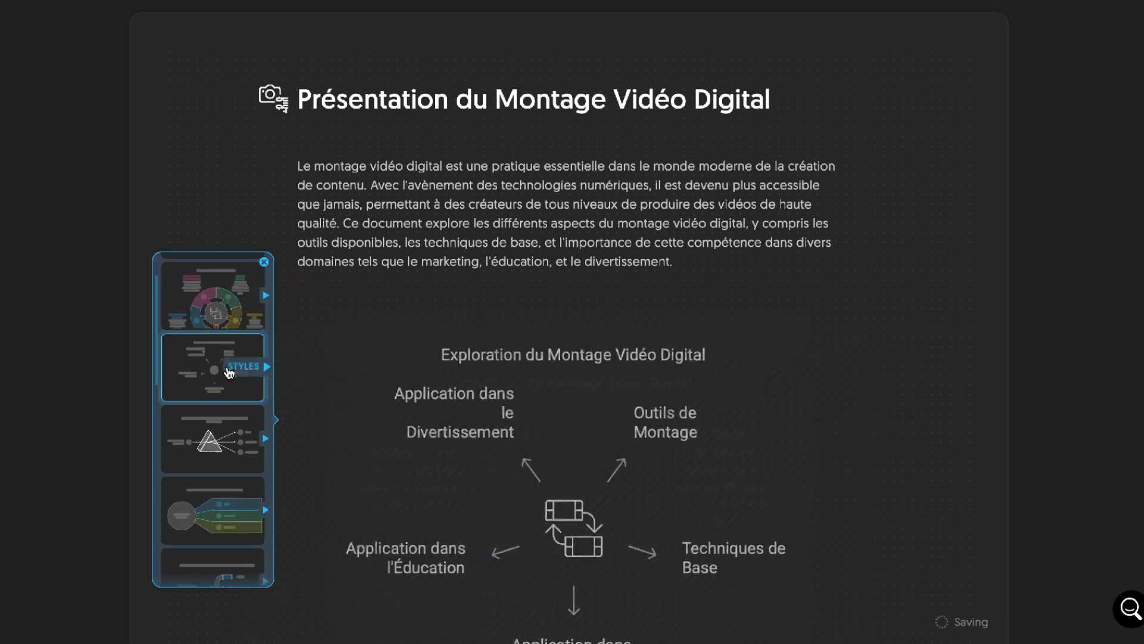
{"action": "left_click", "coordinate": [239, 324]}
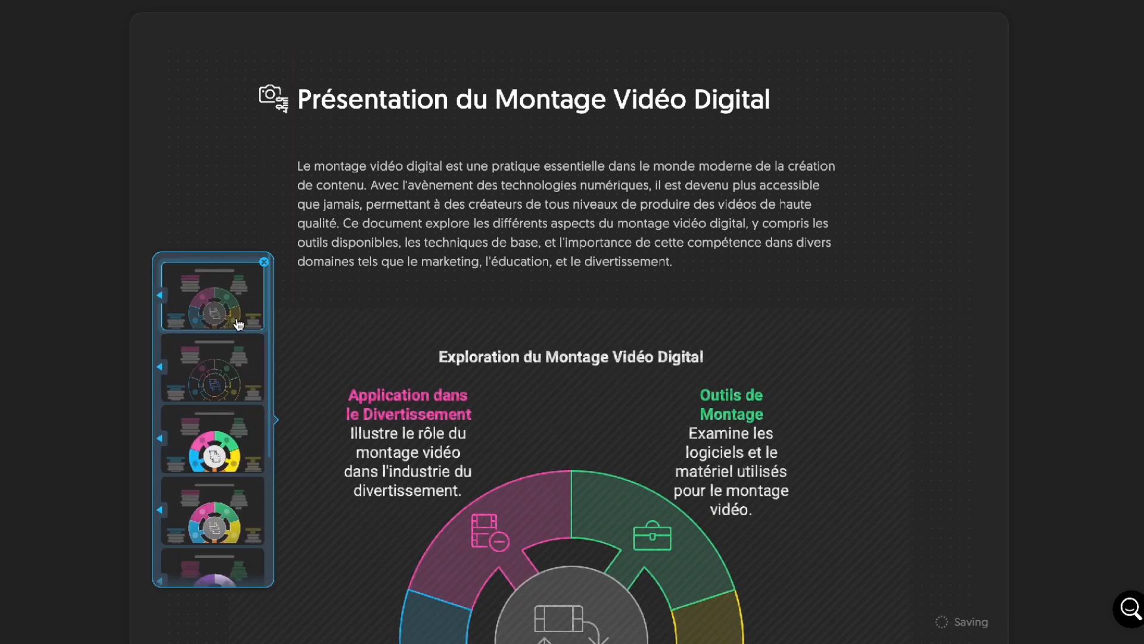
{"action": "left_click", "coordinate": [199, 453]}
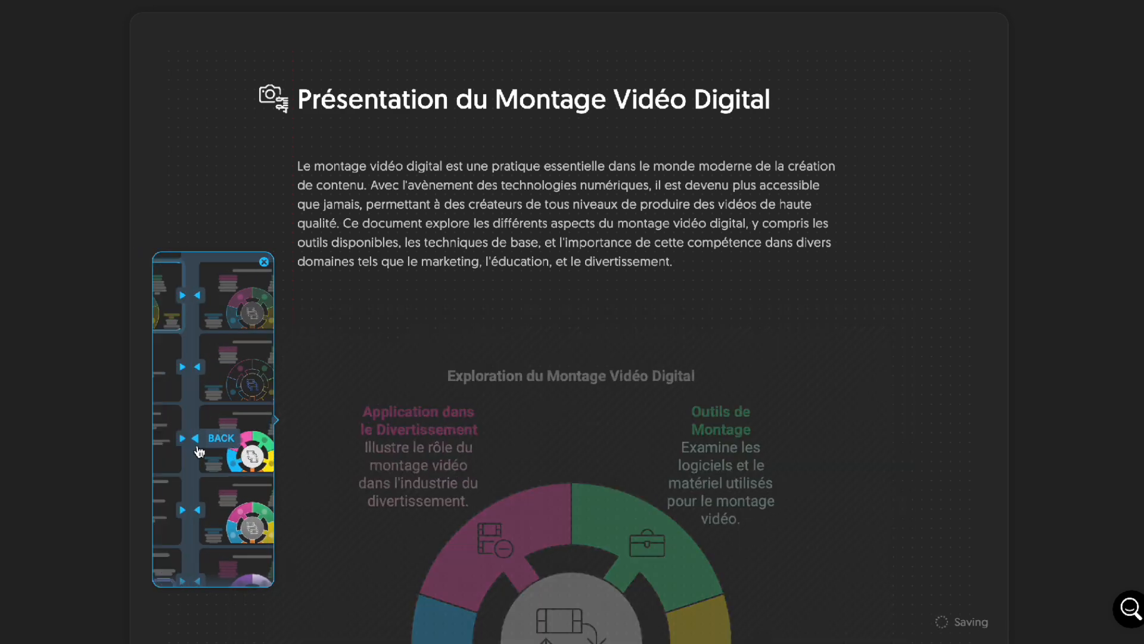
Step: Examine the ring diagram's segments, icons and descriptions below the introductory paragraph
{"action": "scroll", "coordinate": [876, 391], "scroll_direction": "down", "scroll_amount": 5}
{"action": "scroll", "coordinate": [879, 390], "scroll_direction": "down", "scroll_amount": 1}
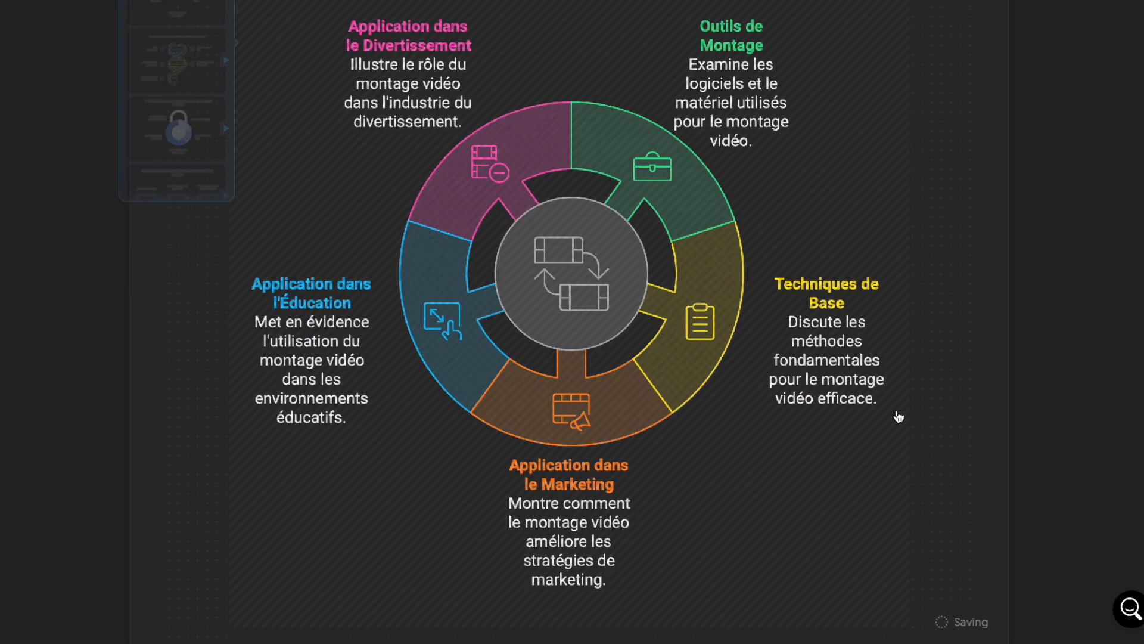
{"action": "scroll", "coordinate": [899, 419], "scroll_direction": "down", "scroll_amount": 2}
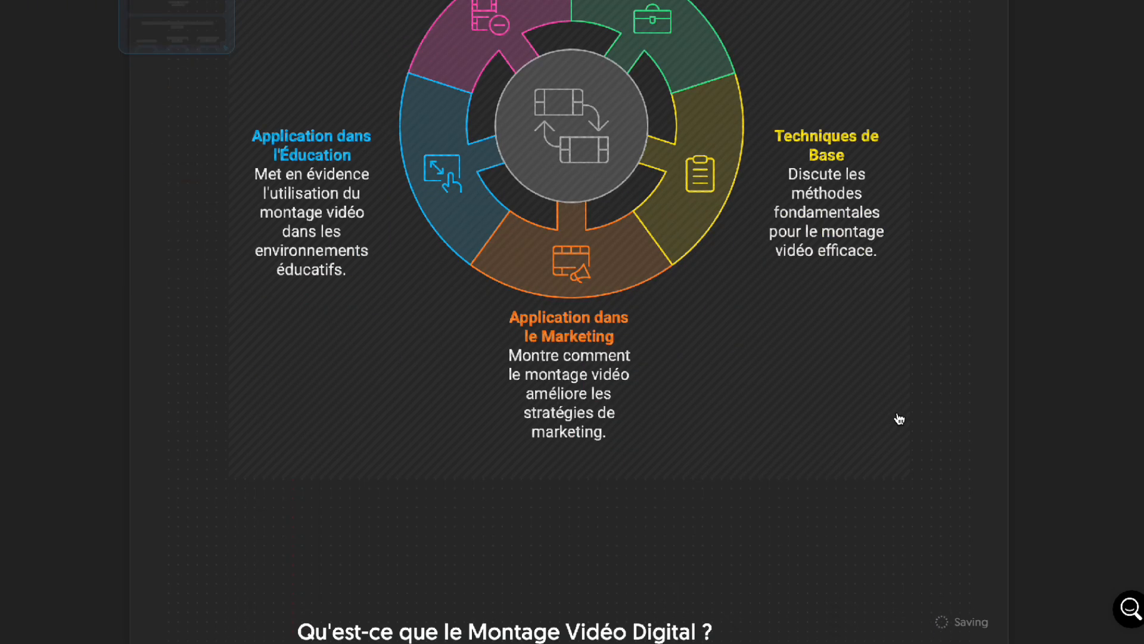
{"action": "scroll", "coordinate": [899, 419], "scroll_direction": "up", "scroll_amount": 6}
{"action": "scroll", "coordinate": [899, 418], "scroll_direction": "down", "scroll_amount": 2}
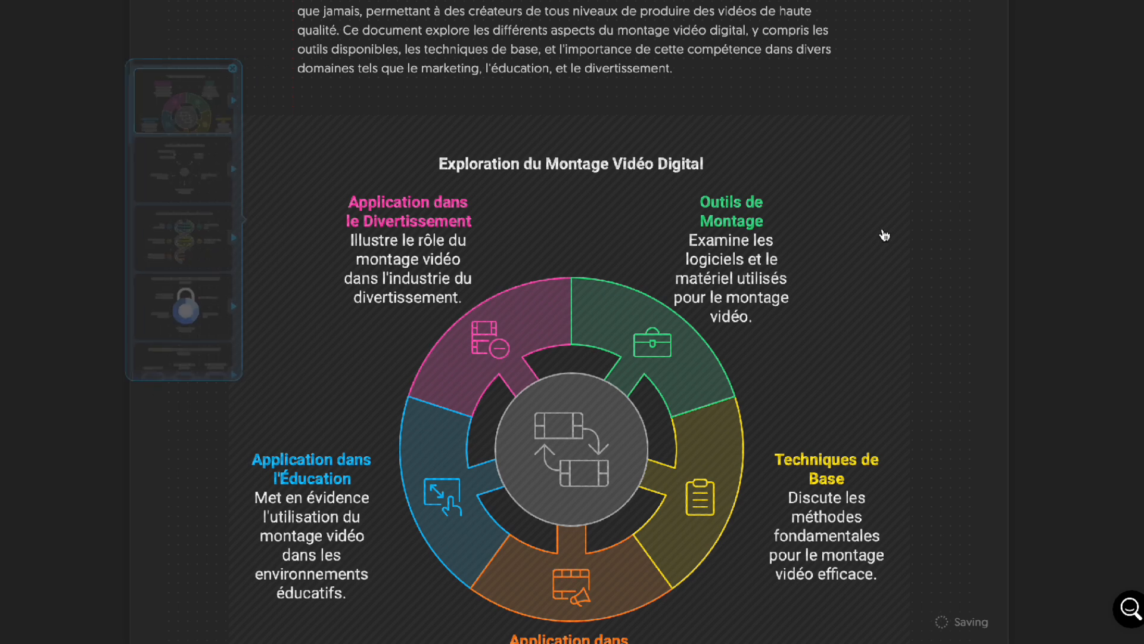
{"action": "scroll", "coordinate": [870, 213], "scroll_direction": "down", "scroll_amount": 1}
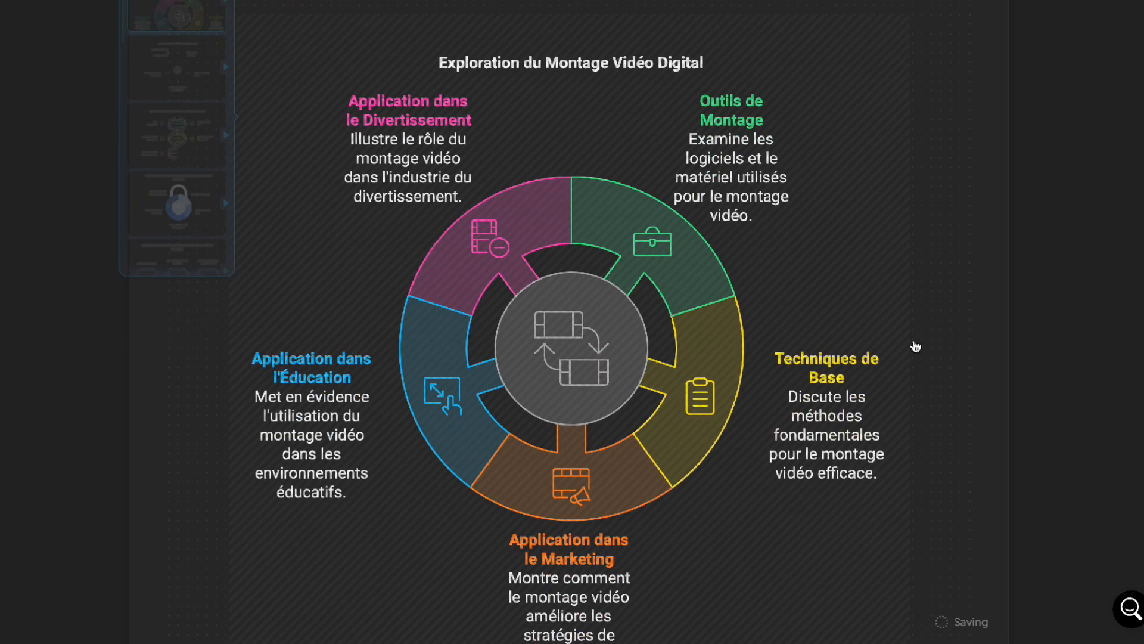
{"action": "scroll", "coordinate": [905, 369], "scroll_direction": "down", "scroll_amount": 2}
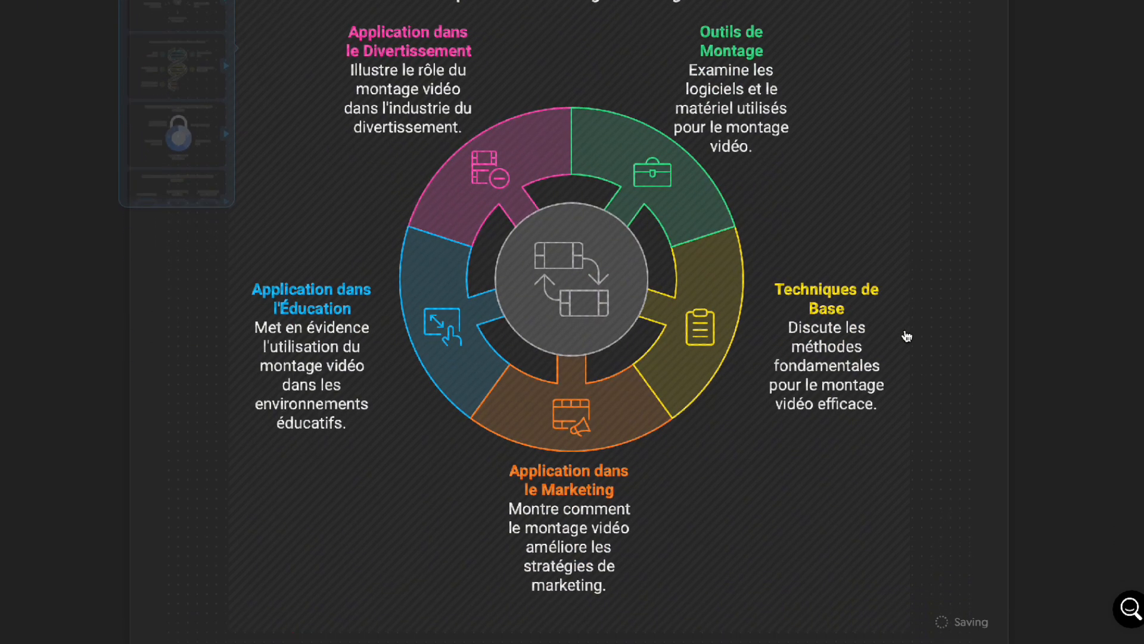
{"action": "scroll", "coordinate": [911, 340], "scroll_direction": "up", "scroll_amount": 2}
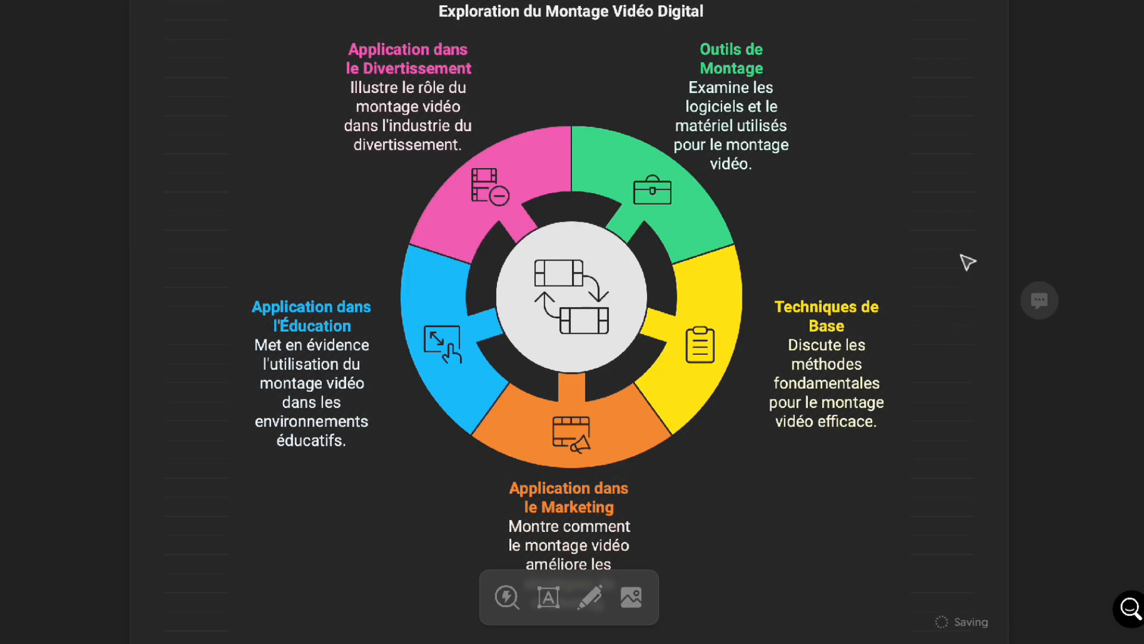
{"action": "scroll", "coordinate": [968, 260], "scroll_direction": "down", "scroll_amount": 1}
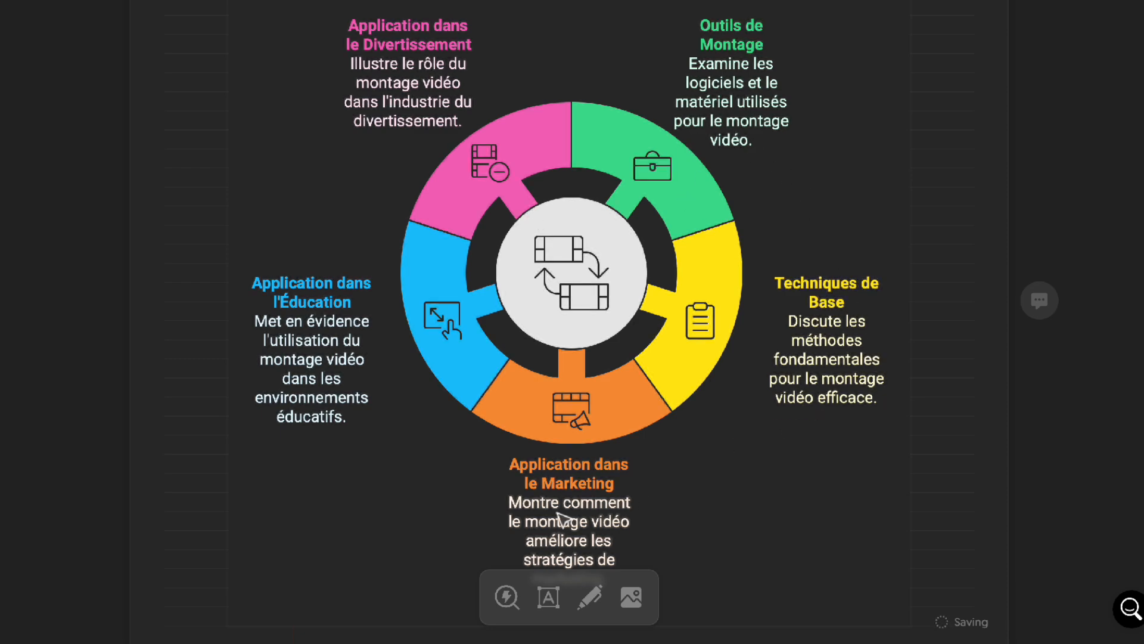
{"action": "scroll", "coordinate": [897, 227], "scroll_direction": "up", "scroll_amount": 5}
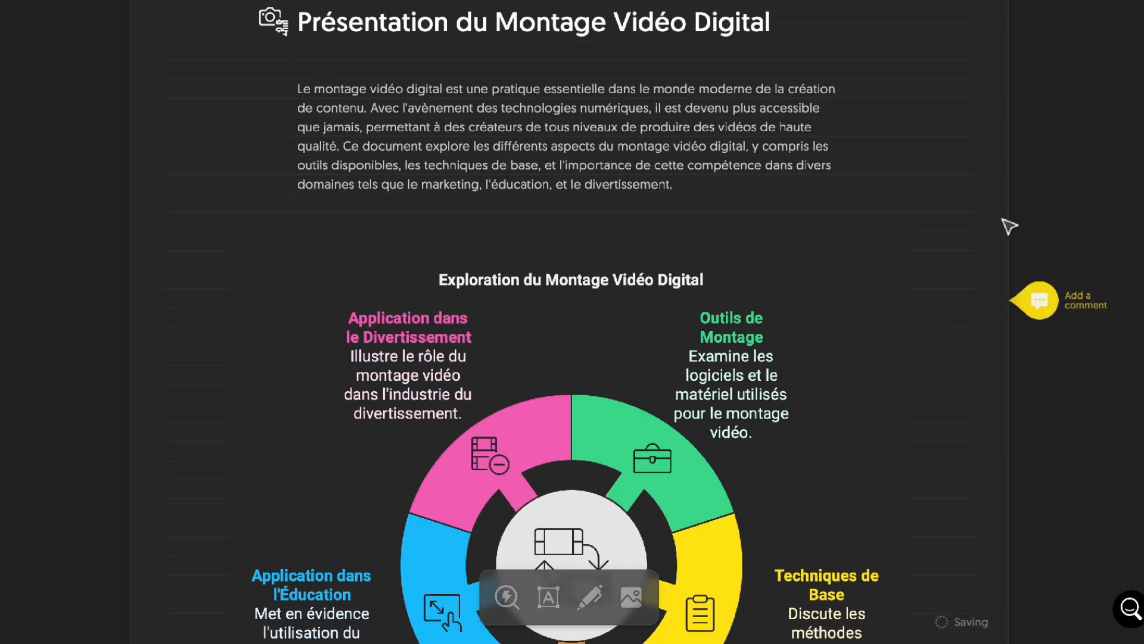
Step: Replace the briefcase icon in the green "Outils de Montage" segment with the suggested hammer icon
{"action": "scroll", "coordinate": [953, 250], "scroll_direction": "down", "scroll_amount": 5}
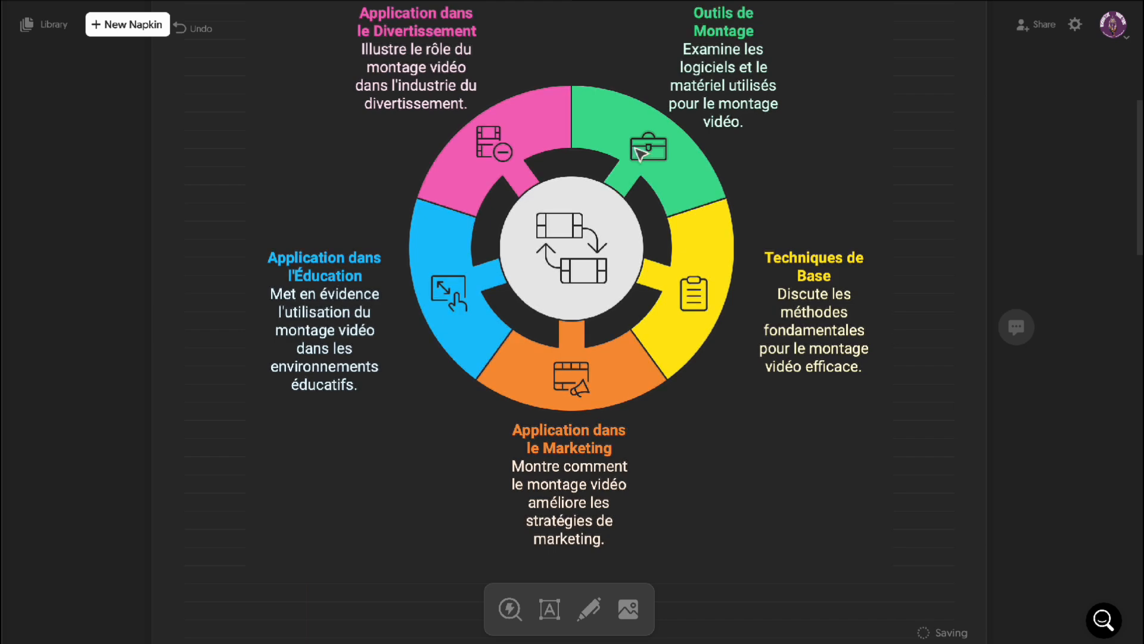
{"action": "left_click", "coordinate": [645, 151]}
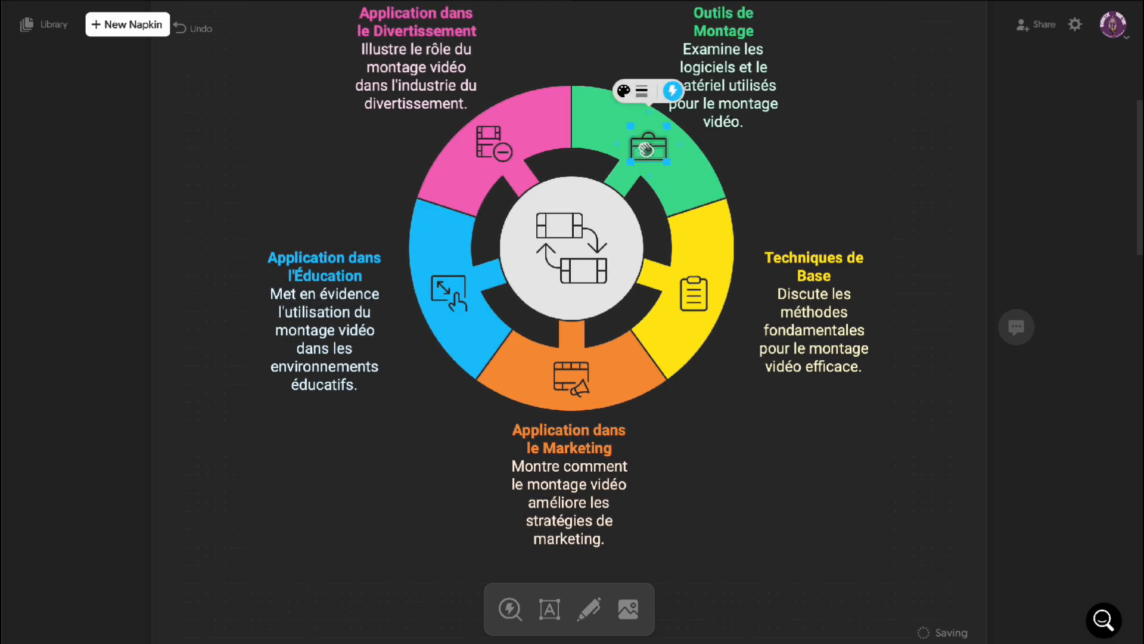
{"action": "left_click", "coordinate": [669, 91]}
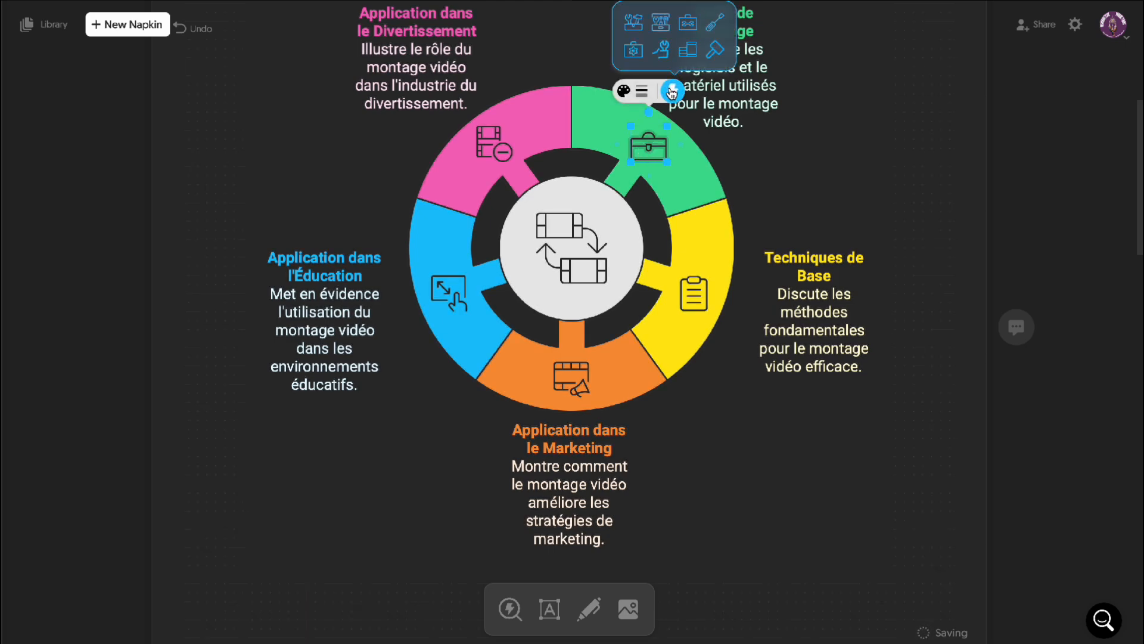
{"action": "left_click", "coordinate": [714, 50]}
Step: Replace the clipboard icon in the yellow "Techniques de Base" segment with a suggested alternative and deselect it
{"action": "left_click", "coordinate": [702, 292]}
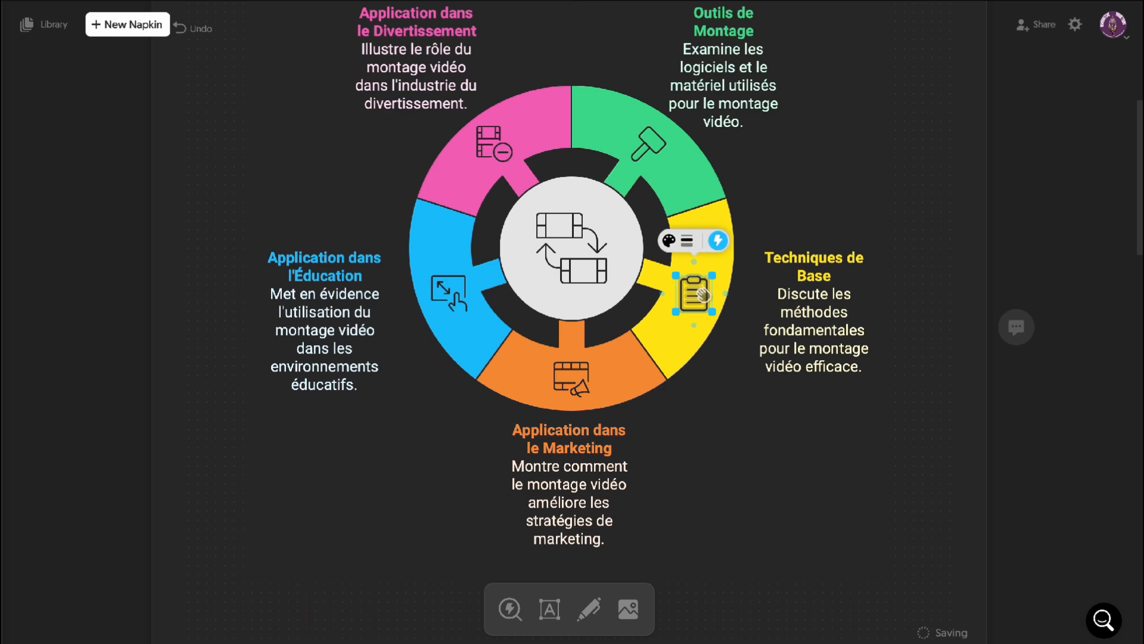
{"action": "left_click", "coordinate": [718, 241]}
{"action": "left_click", "coordinate": [760, 200]}
{"action": "left_click", "coordinate": [730, 452]}
Step: Generate visuals for the "Qu'est-ce que le Montage Vidéo Digital ?" paragraph and insert the horizontal timeline with brightly filled multicolour circles
{"action": "scroll", "coordinate": [745, 429], "scroll_direction": "down", "scroll_amount": 8}
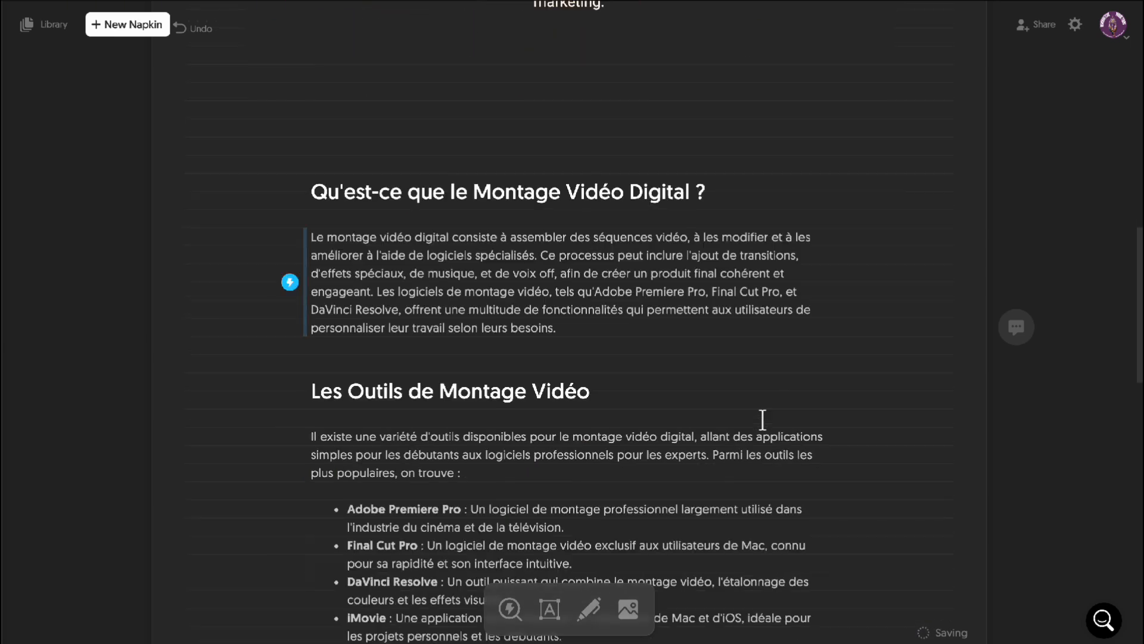
{"action": "left_click", "coordinate": [291, 282]}
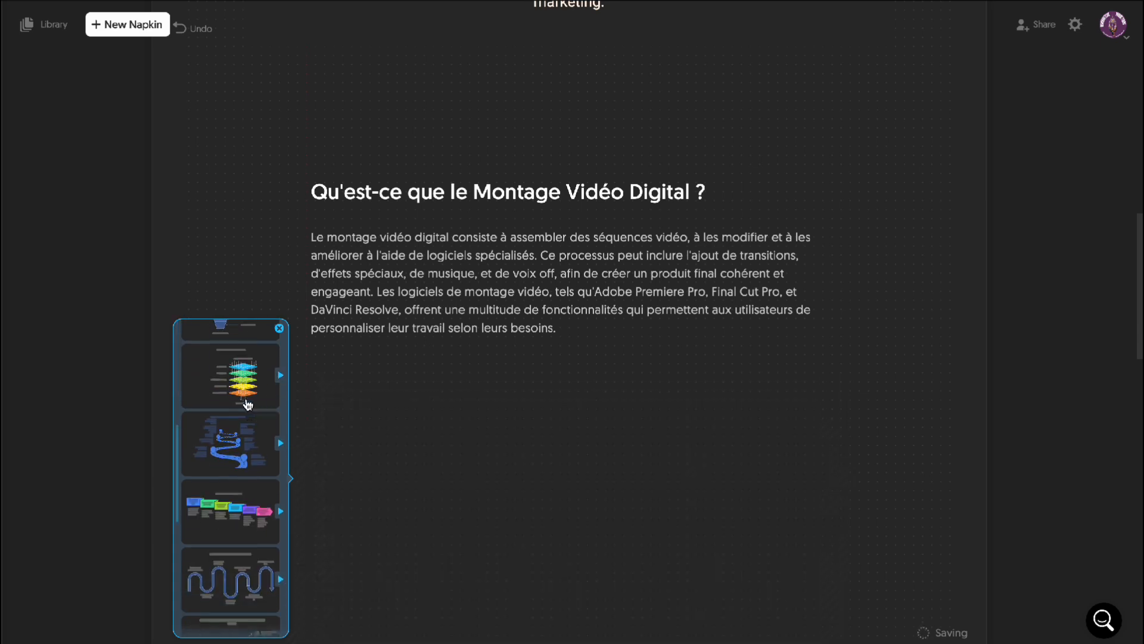
{"action": "scroll", "coordinate": [248, 404], "scroll_direction": "down", "scroll_amount": 5}
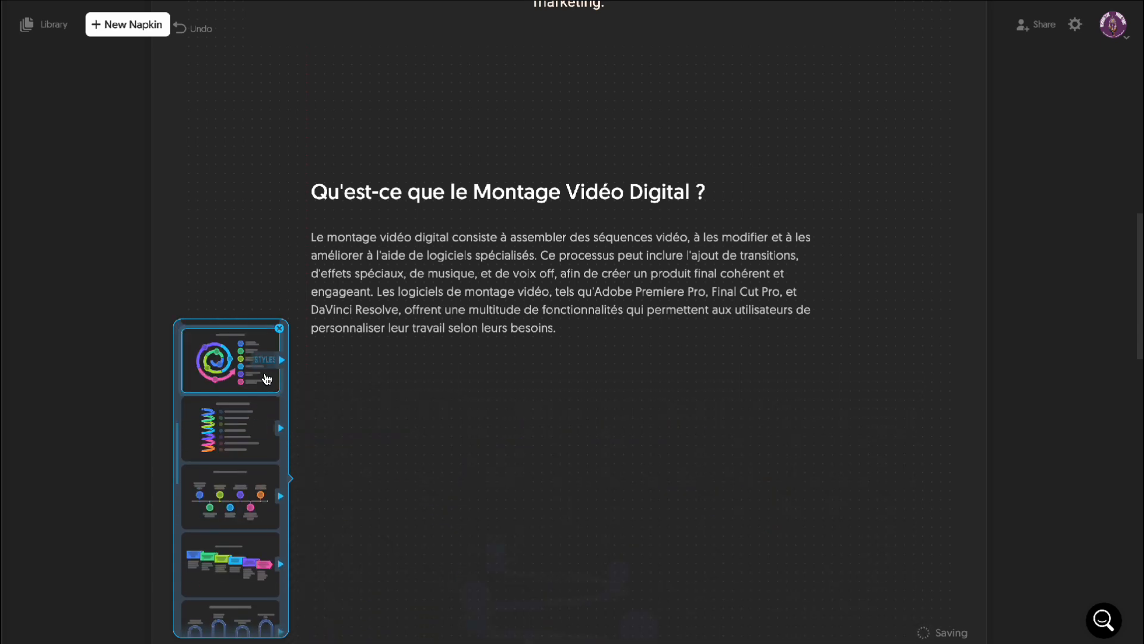
{"action": "scroll", "coordinate": [378, 365], "scroll_direction": "down", "scroll_amount": 4}
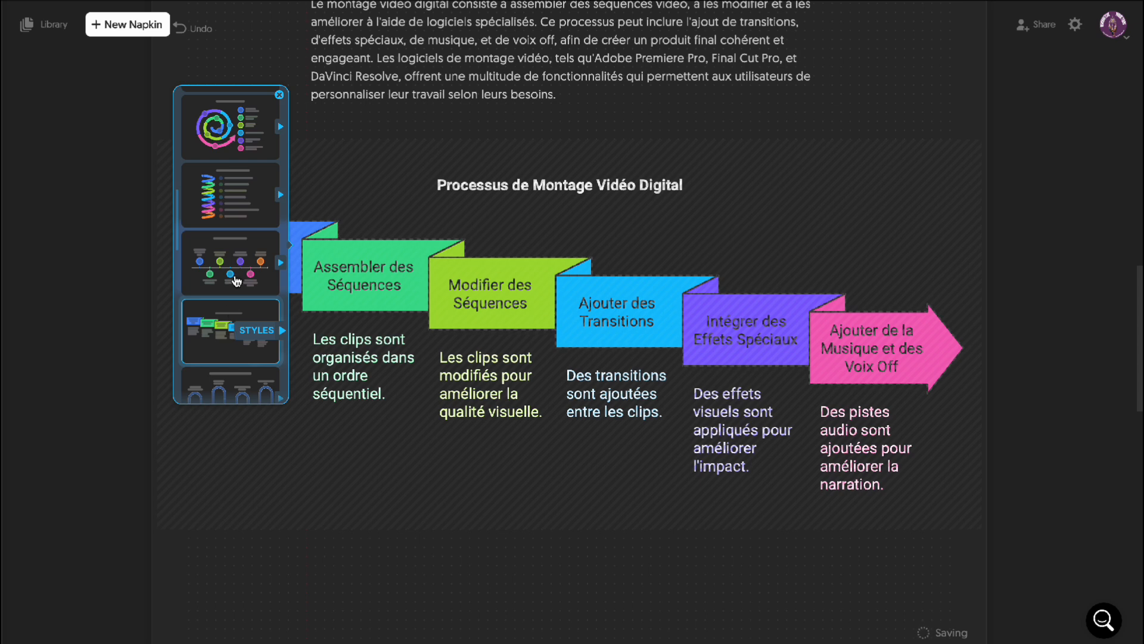
{"action": "left_click", "coordinate": [237, 269]}
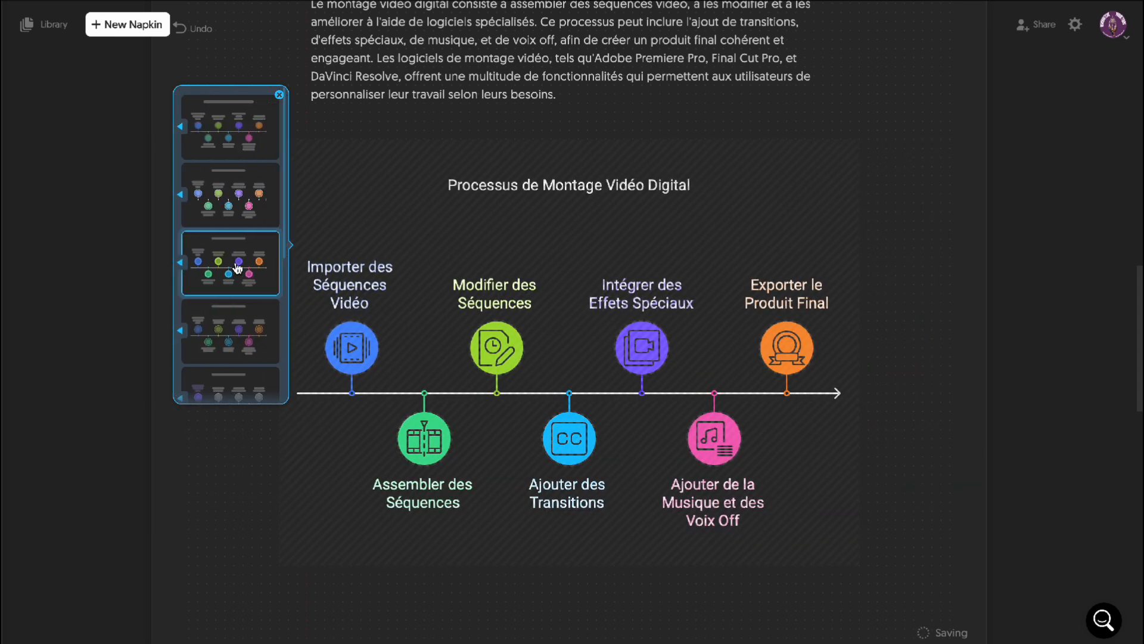
{"action": "left_click", "coordinate": [235, 275]}
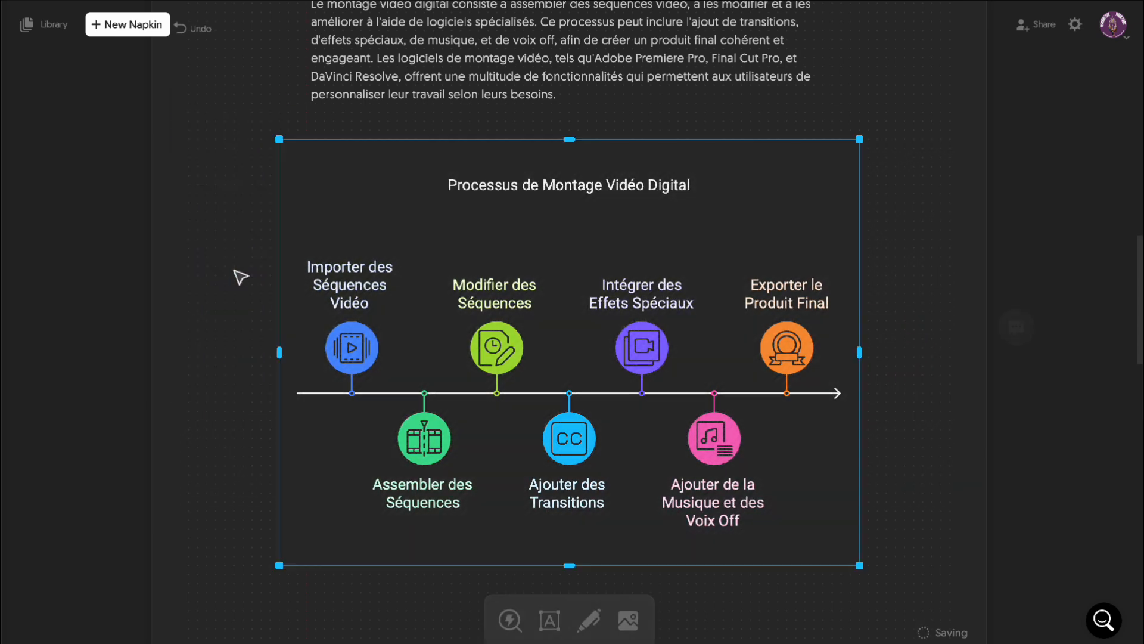
{"action": "left_click", "coordinate": [514, 395]}
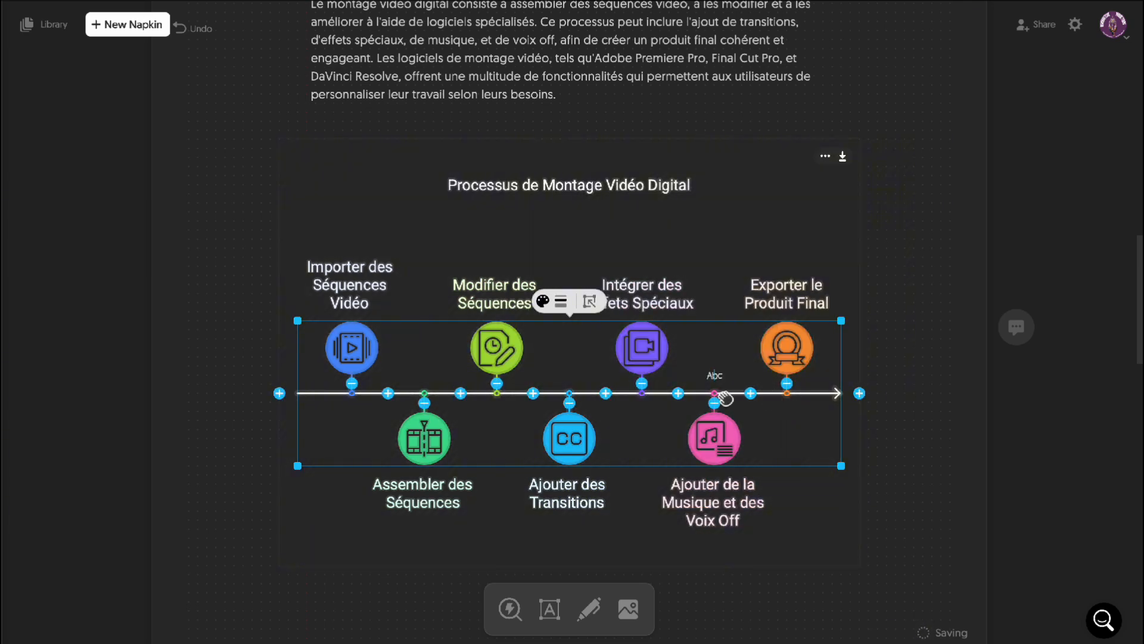
{"action": "left_click", "coordinate": [560, 302]}
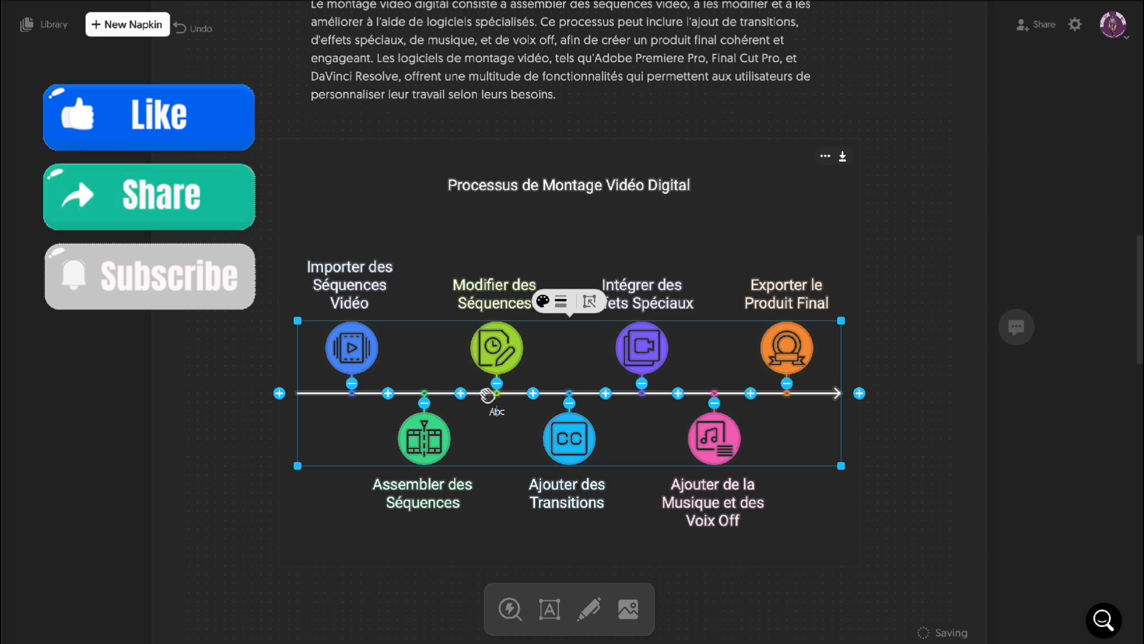
{"action": "left_click", "coordinate": [250, 462]}
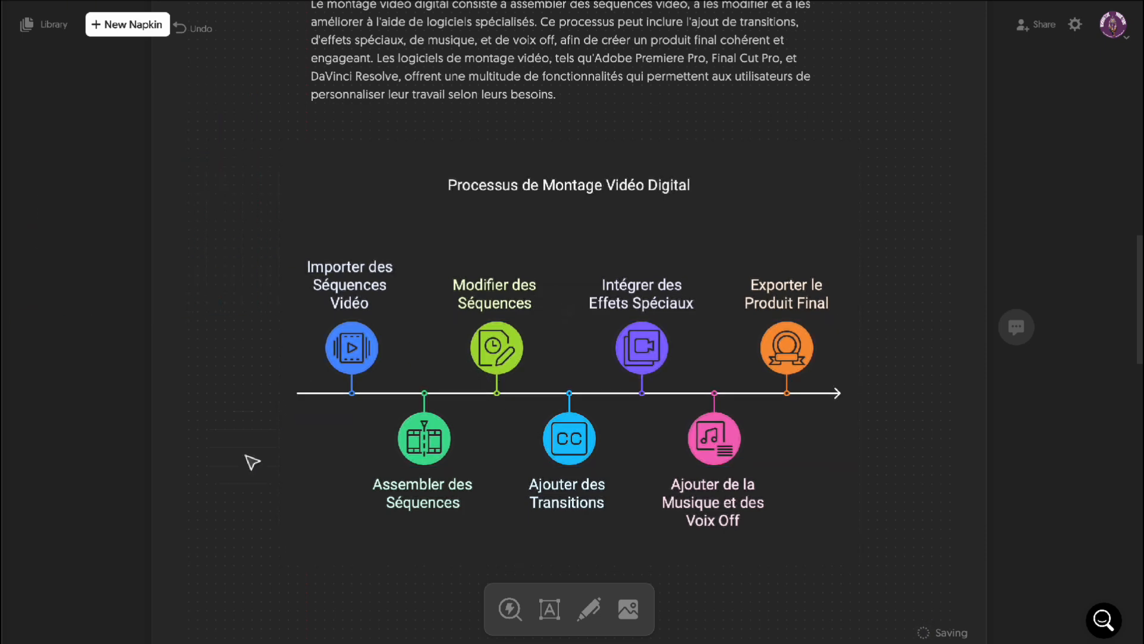
Step: Recolour the timeline's horizontal line magenta, trying the dashed and dotted patterns but keeping it solid
{"action": "left_click", "coordinate": [375, 393]}
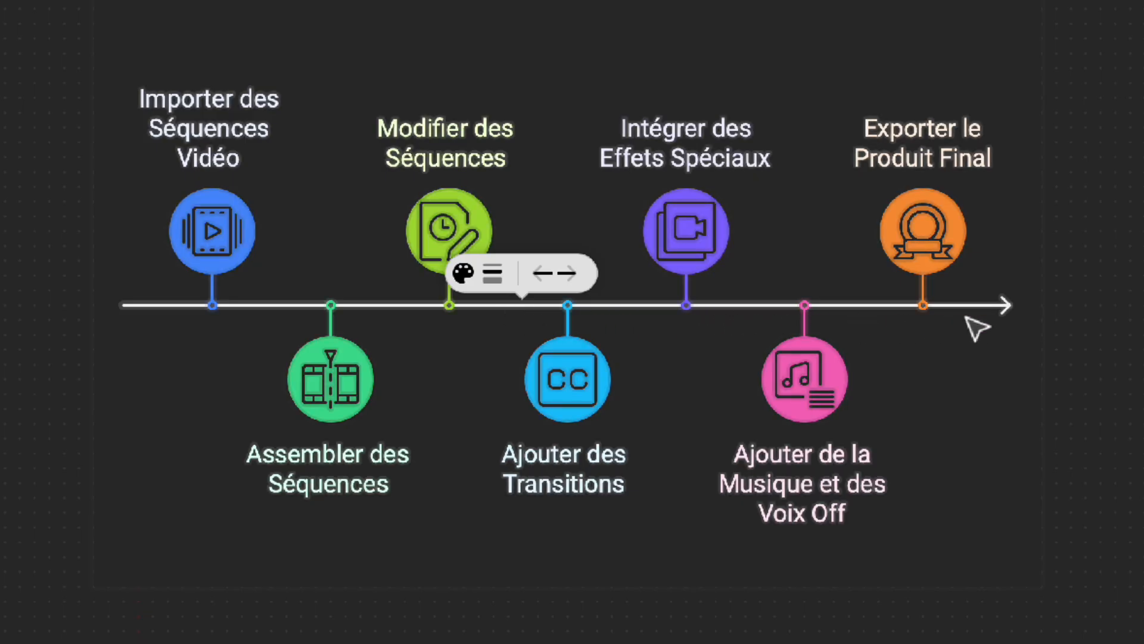
{"action": "left_click", "coordinate": [494, 275]}
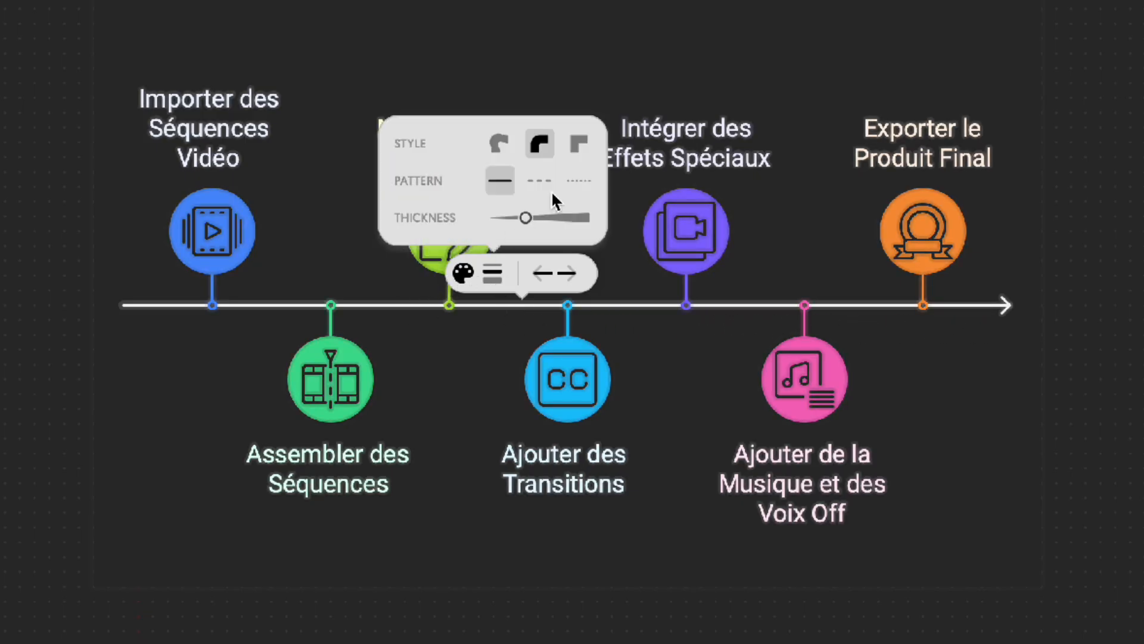
{"action": "left_click", "coordinate": [536, 181]}
{"action": "left_click", "coordinate": [590, 178]}
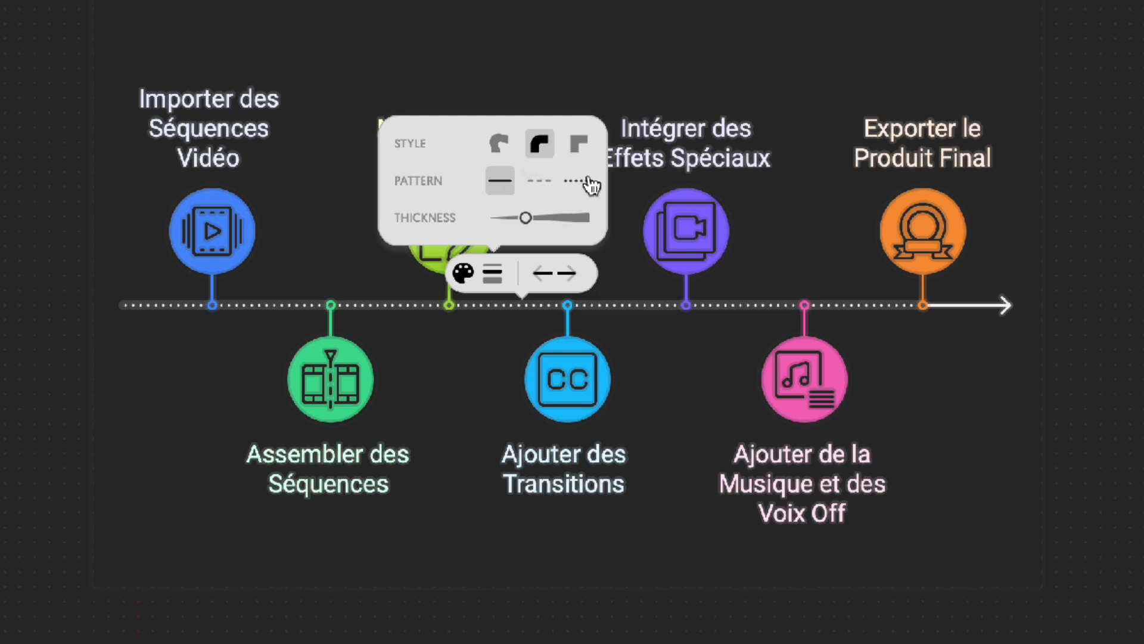
{"action": "left_click", "coordinate": [500, 180]}
{"action": "left_click", "coordinate": [462, 273]}
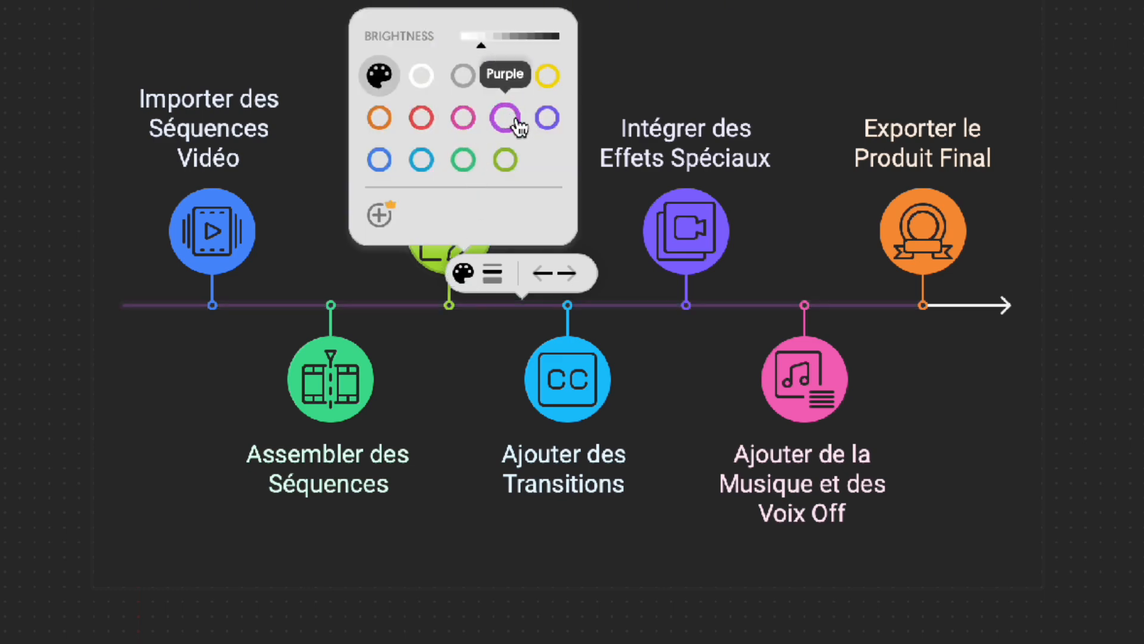
{"action": "left_click", "coordinate": [465, 119]}
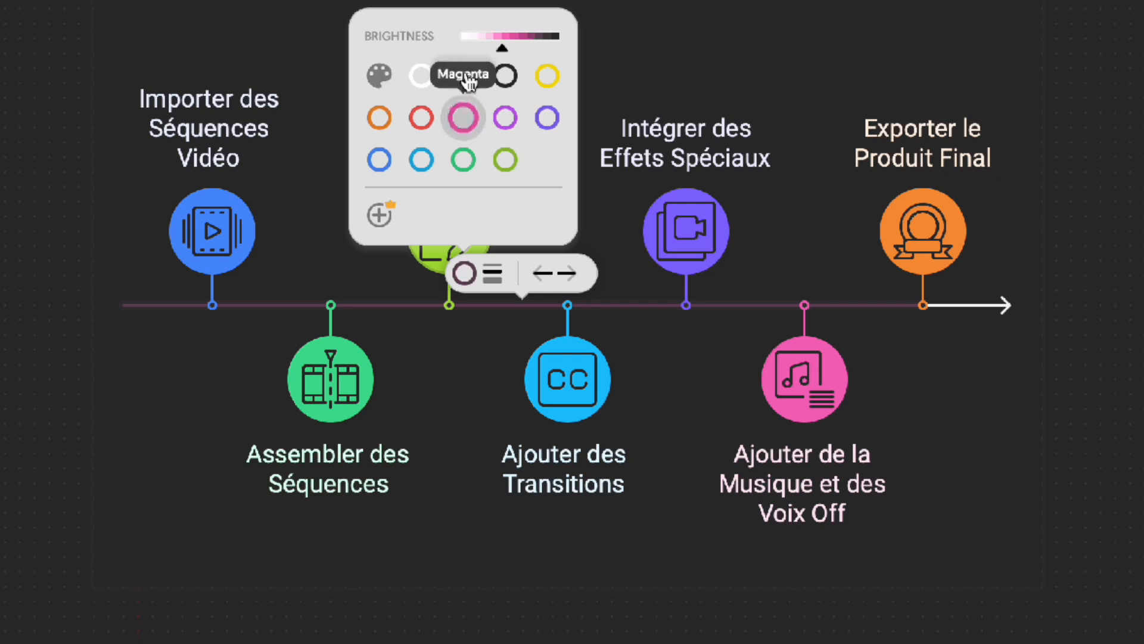
Step: Try arrowhead endings on the magenta timeline line and deselect the diagram
{"action": "left_click", "coordinate": [543, 273]}
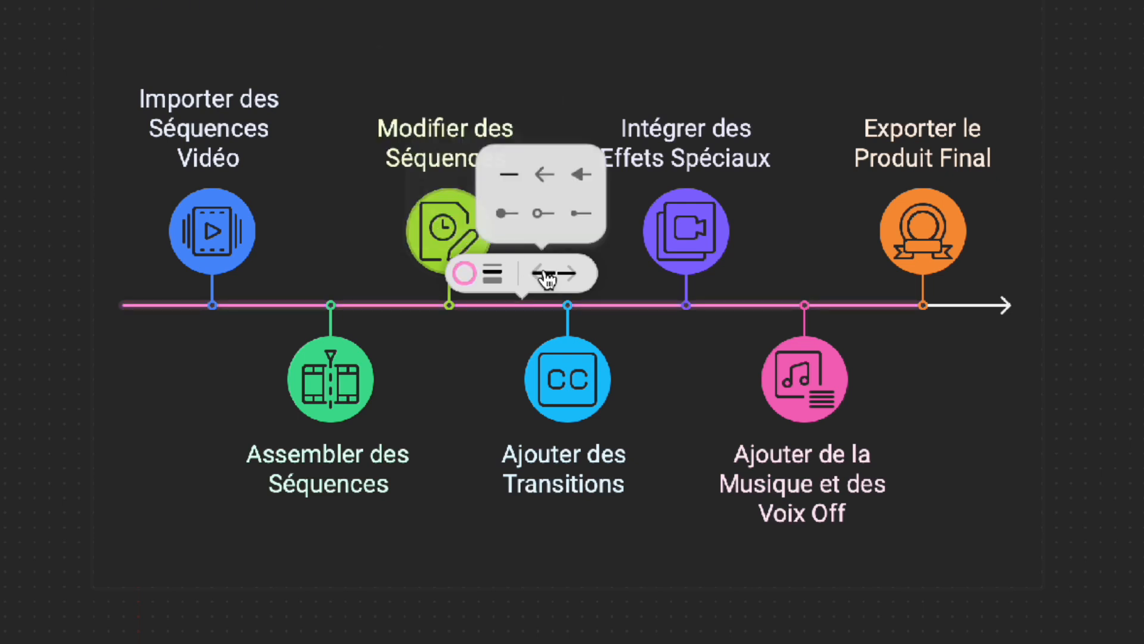
{"action": "left_click", "coordinate": [543, 273]}
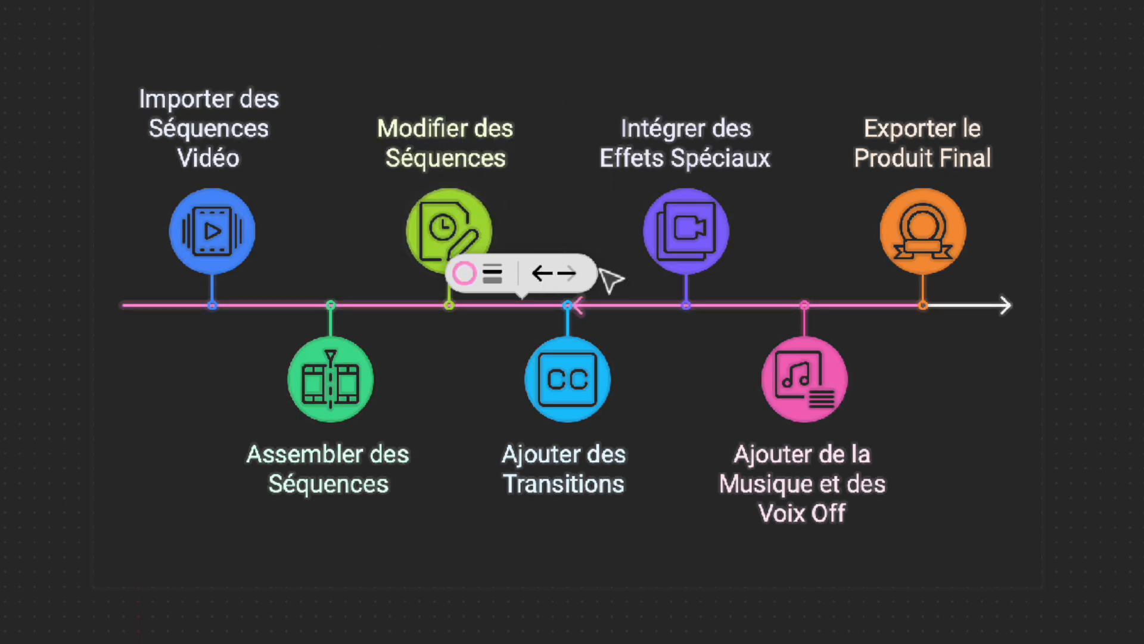
{"action": "left_click", "coordinate": [518, 276]}
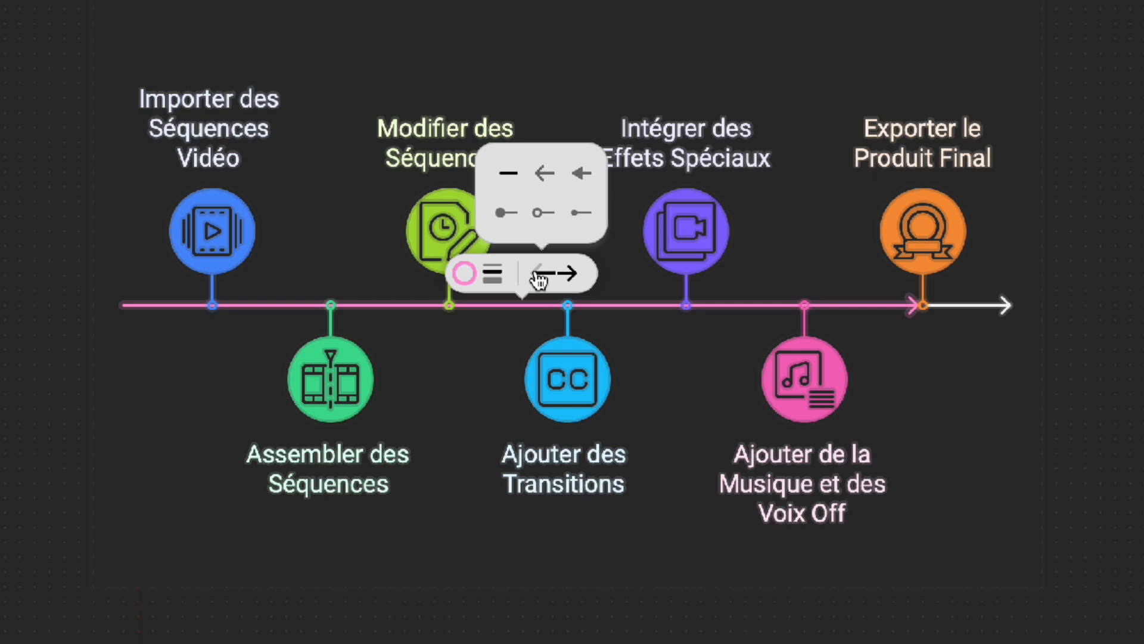
{"action": "left_click", "coordinate": [953, 453]}
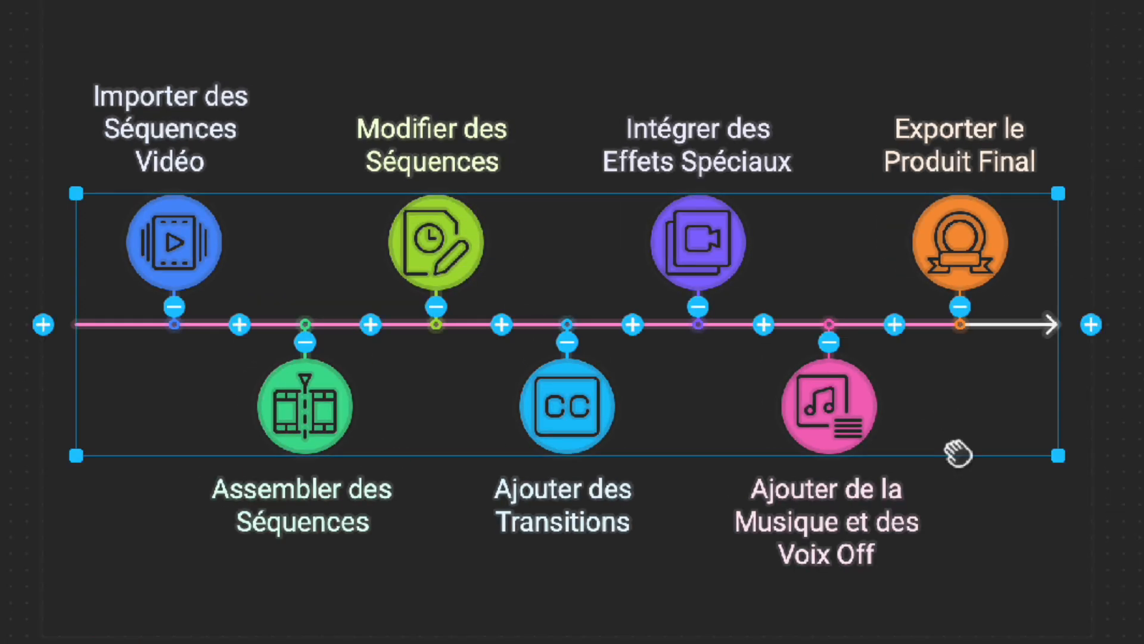
{"action": "left_click", "coordinate": [1126, 480]}
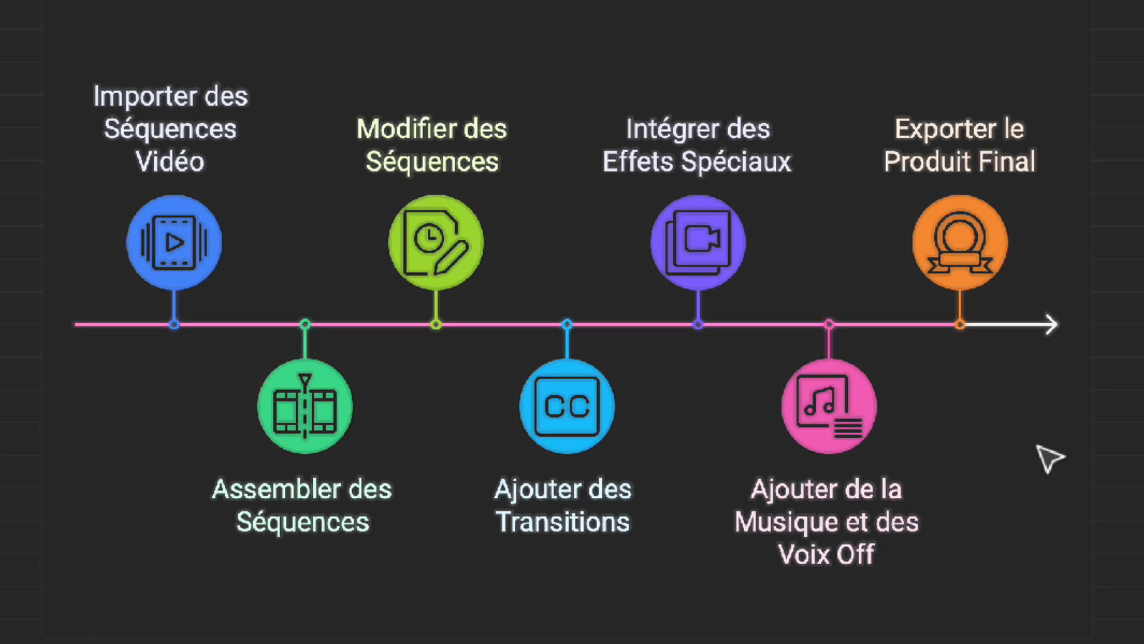
Step: Try adding a new element at the timeline's end and removing "Exporter le Produit Final", undo the change and deselect the diagram
{"action": "left_click", "coordinate": [1034, 327]}
{"action": "left_click", "coordinate": [1090, 325]}
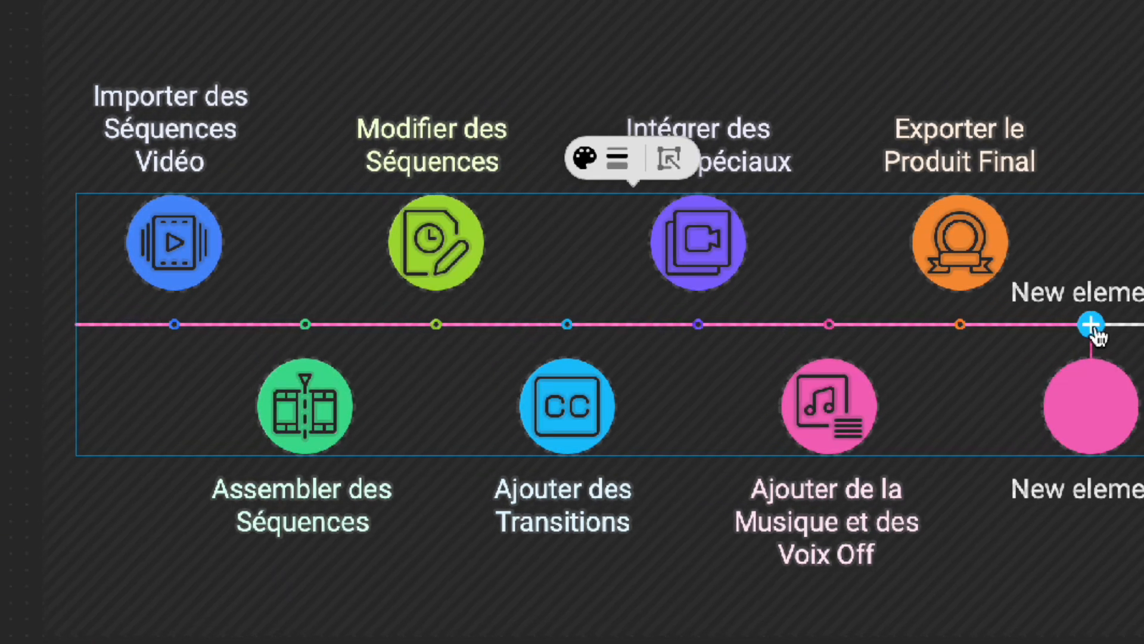
{"action": "left_click_drag", "start_coordinate": [1095, 326], "coordinate": [957, 298]}
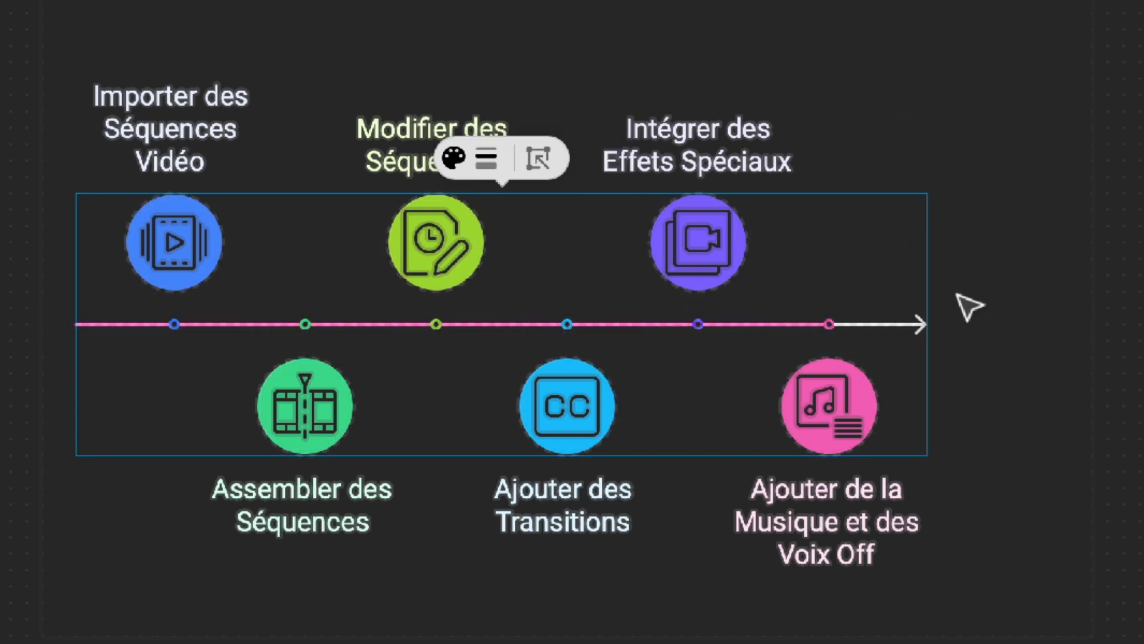
{"action": "key", "text": "ctrl+z"}
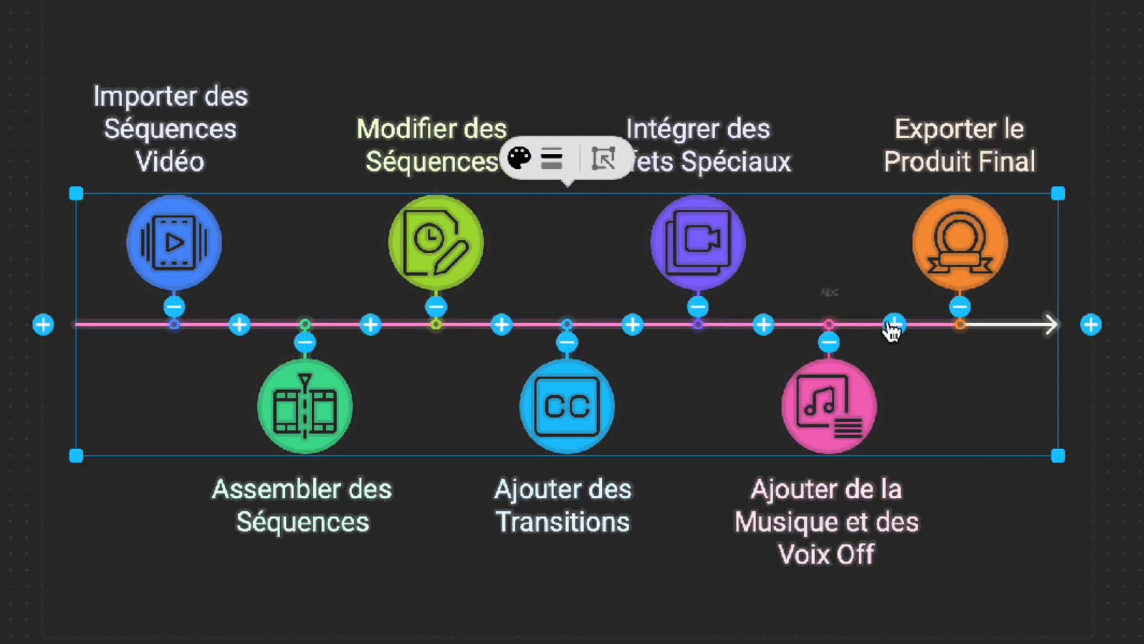
{"action": "left_click", "coordinate": [1130, 435]}
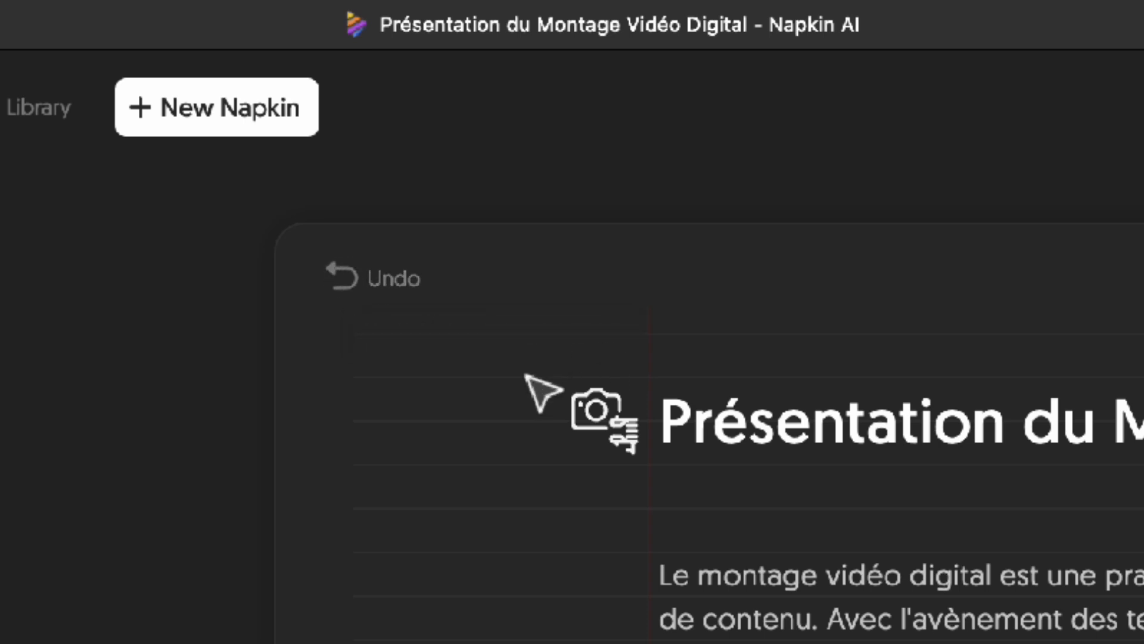
Step: Review the whole document from the title to the conclusion, including both inserted diagrams and the sections still without visuals
{"action": "scroll", "coordinate": [465, 459], "scroll_direction": "down", "scroll_amount": 3}
{"action": "scroll", "coordinate": [455, 409], "scroll_direction": "up", "scroll_amount": 3}
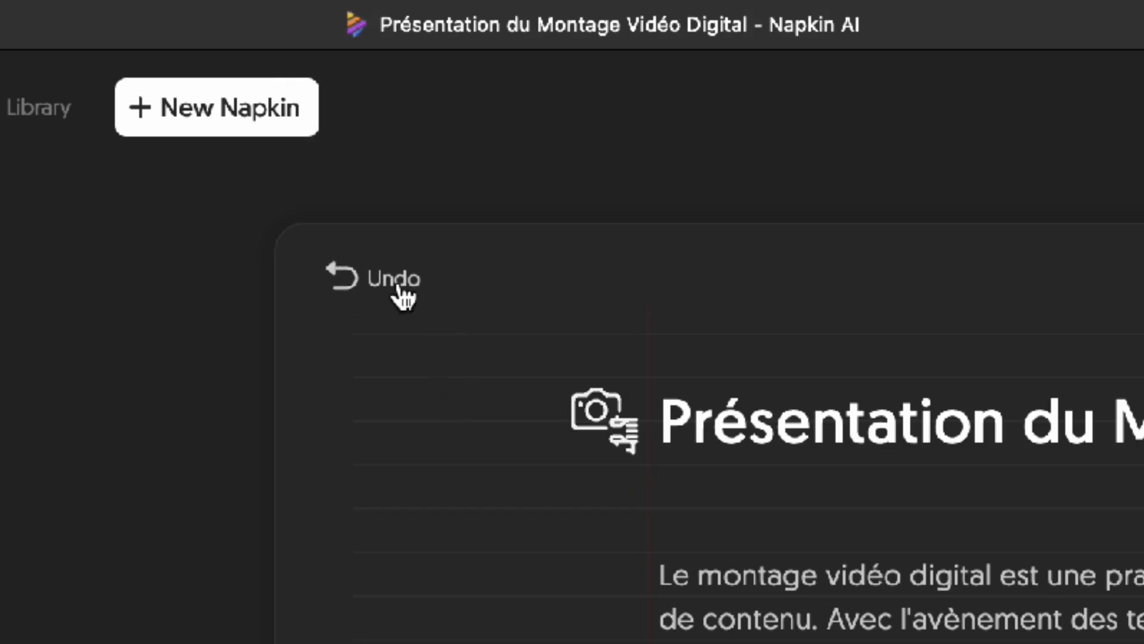
{"action": "scroll", "coordinate": [927, 493], "scroll_direction": "down", "scroll_amount": 15}
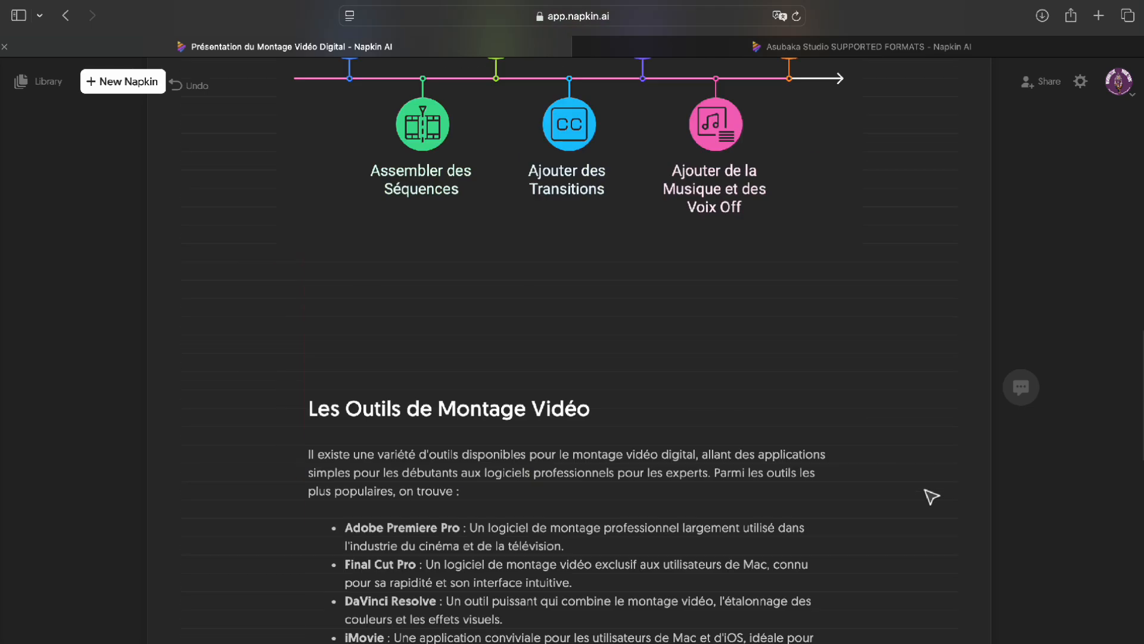
{"action": "scroll", "coordinate": [925, 489], "scroll_direction": "down", "scroll_amount": 8}
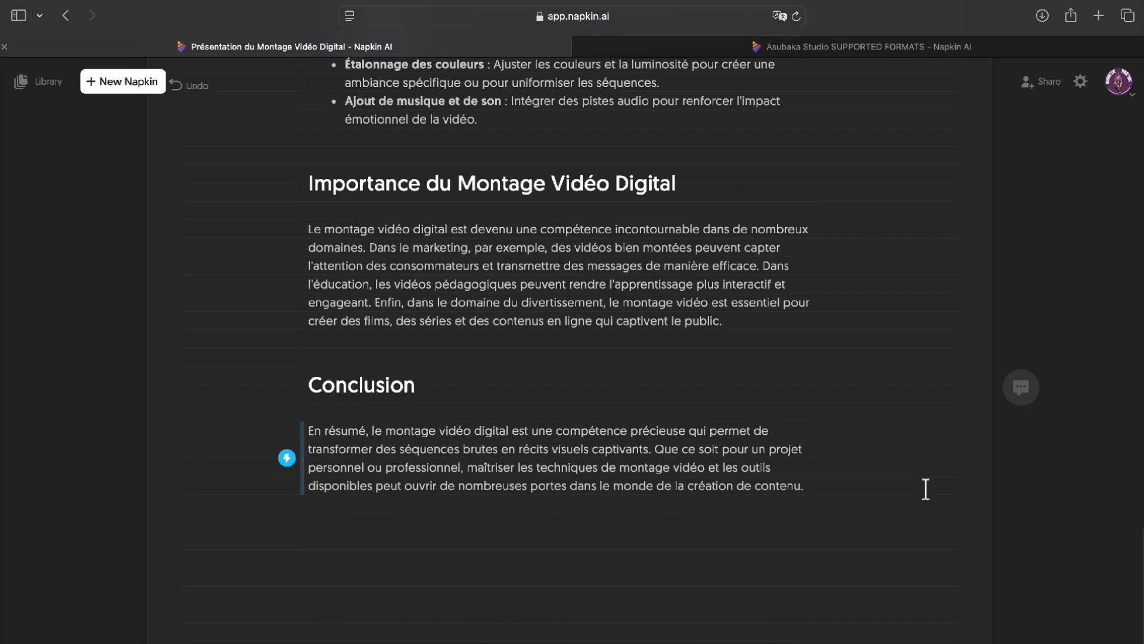
{"action": "scroll", "coordinate": [925, 488], "scroll_direction": "up", "scroll_amount": 8}
{"action": "scroll", "coordinate": [926, 489], "scroll_direction": "down", "scroll_amount": 1}
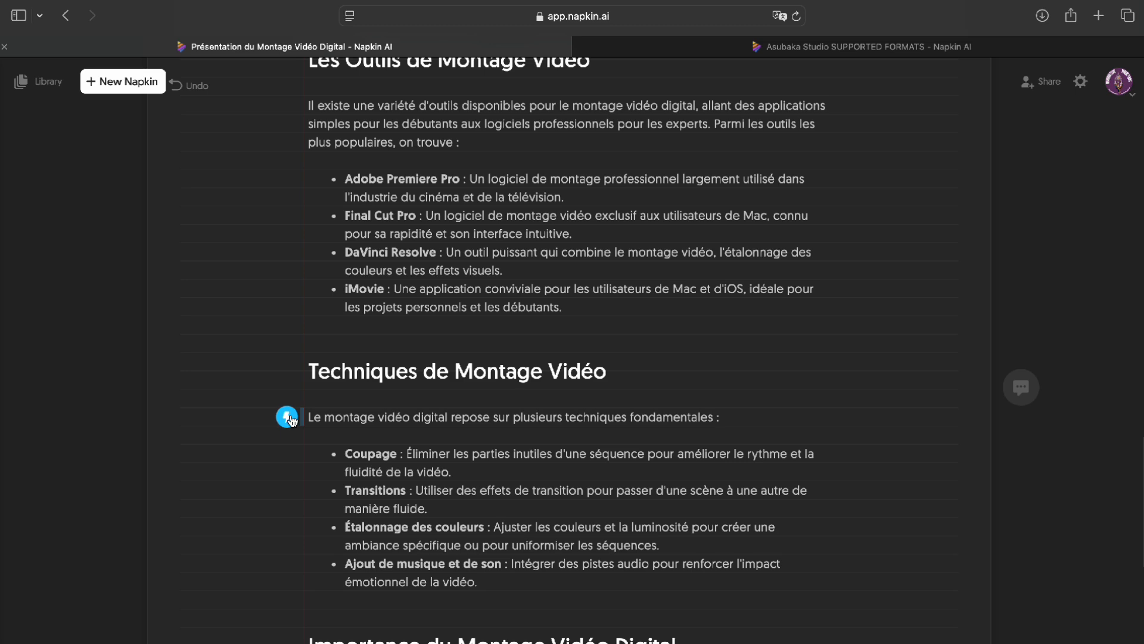
{"action": "scroll", "coordinate": [939, 536], "scroll_direction": "down", "scroll_amount": 7}
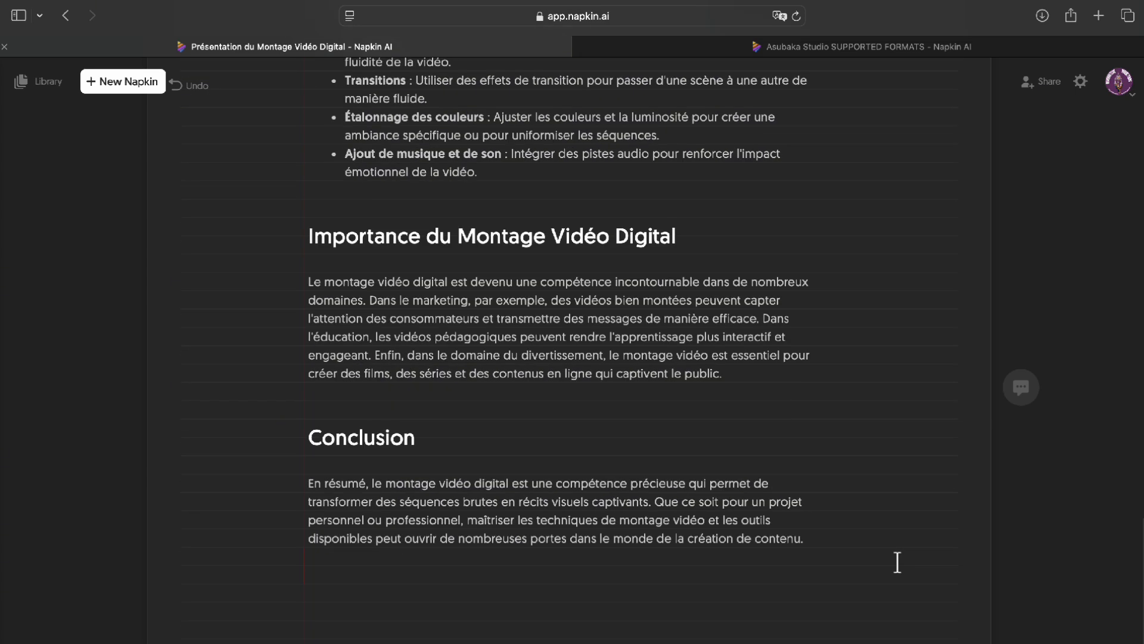
{"action": "scroll", "coordinate": [897, 562], "scroll_direction": "up", "scroll_amount": 20}
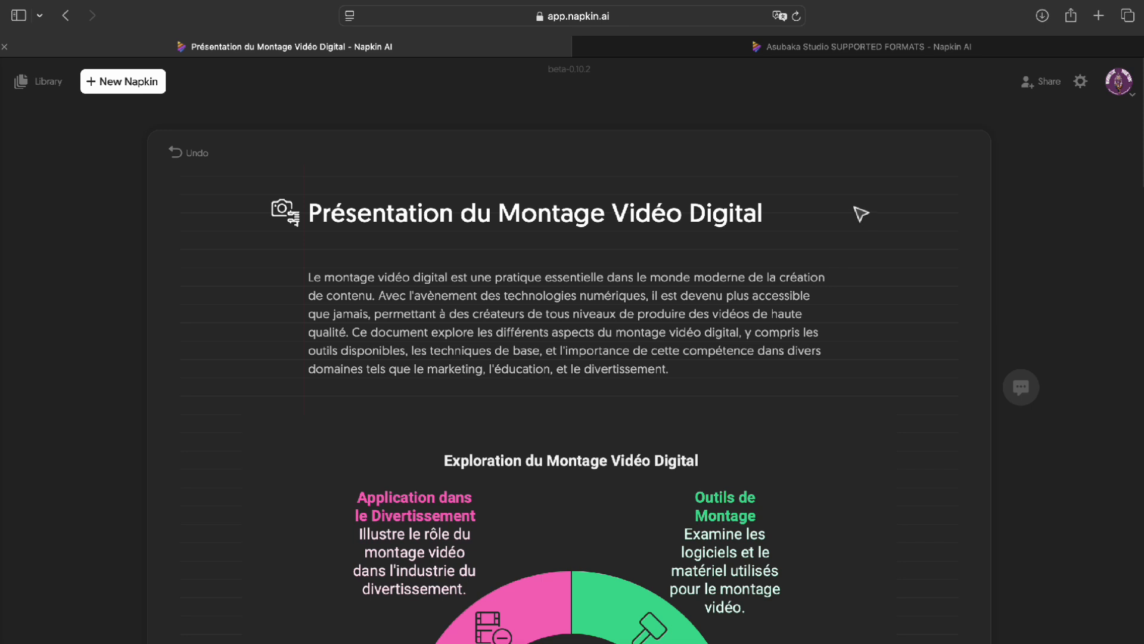
{"action": "mouse_move", "coordinate": [945, 290]}
{"action": "scroll", "coordinate": [817, 187], "scroll_direction": "down", "scroll_amount": 20}
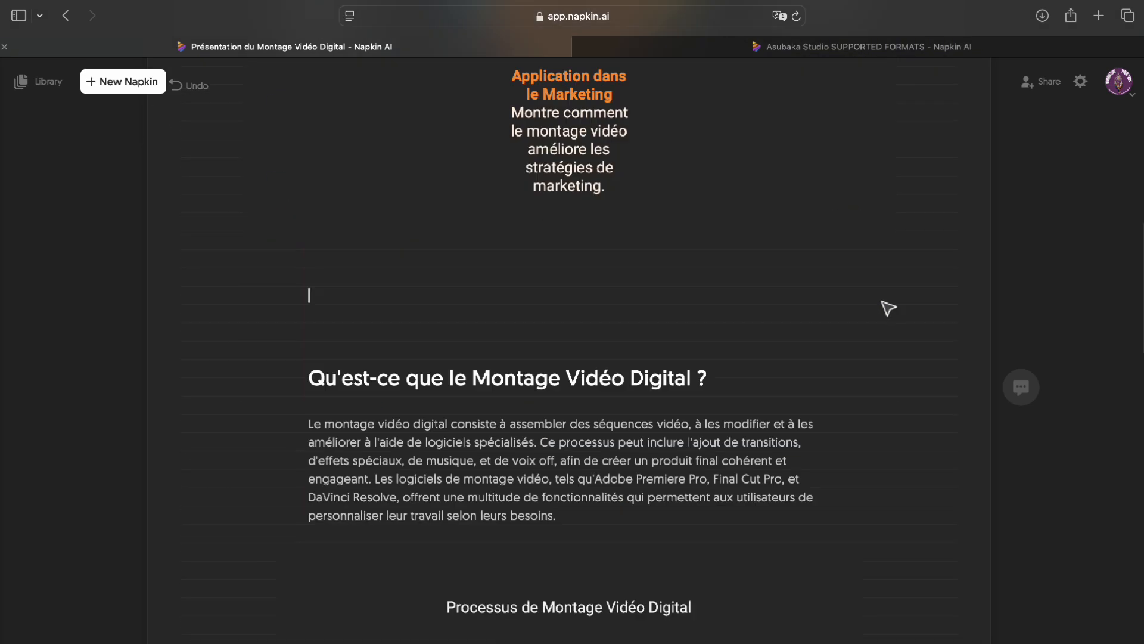
{"action": "scroll", "coordinate": [888, 324], "scroll_direction": "down", "scroll_amount": 10}
{"action": "scroll", "coordinate": [883, 320], "scroll_direction": "down", "scroll_amount": 6}
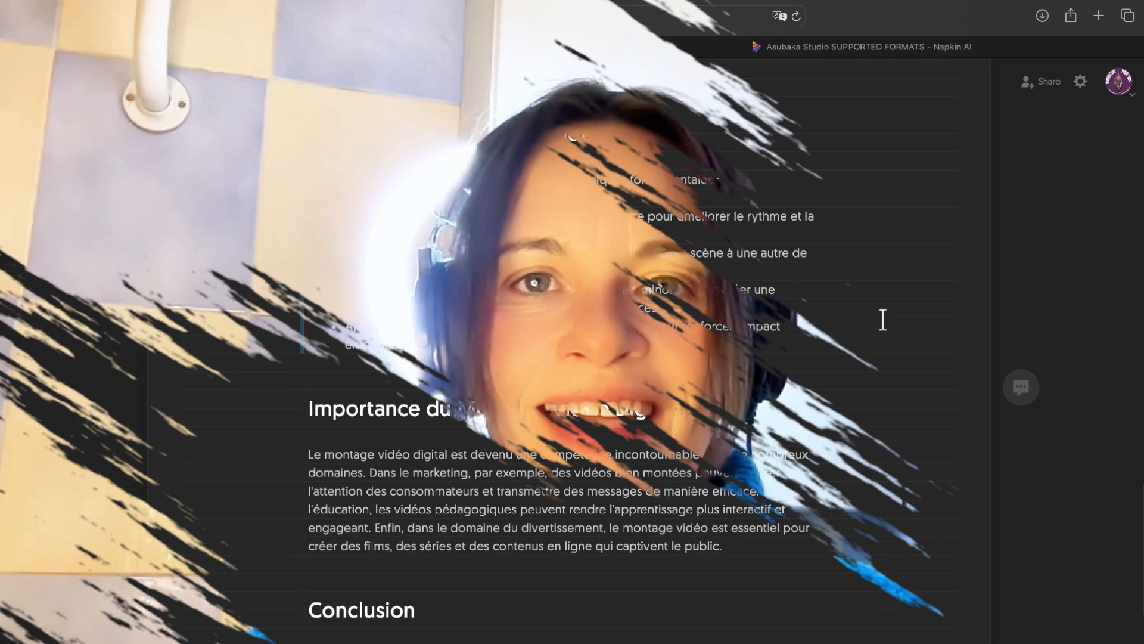